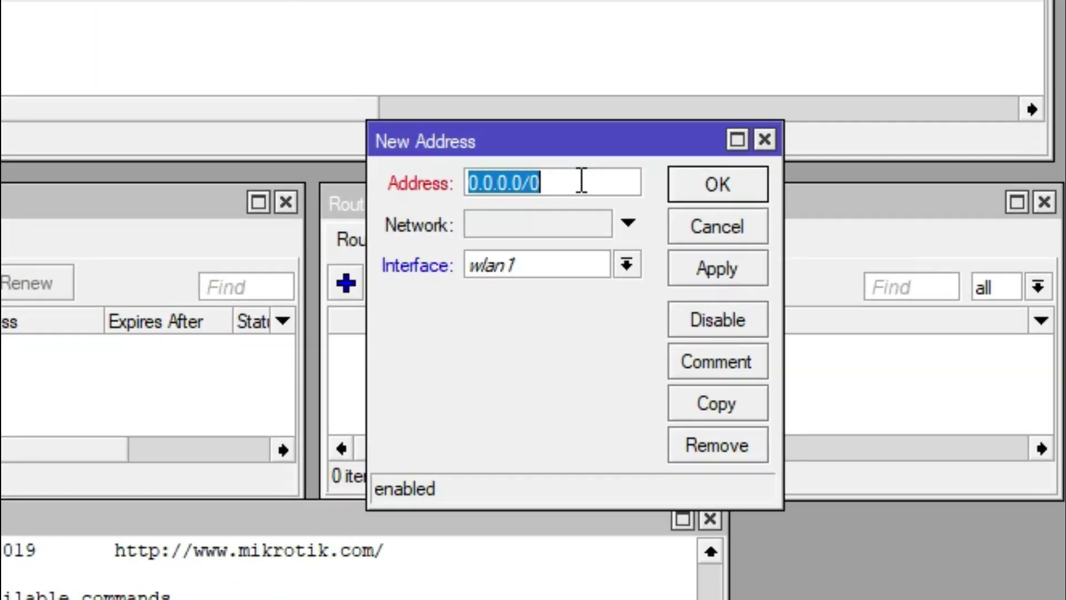
Add the address 192.168.0.1/24 on interface ether1 and save it.
text(16)
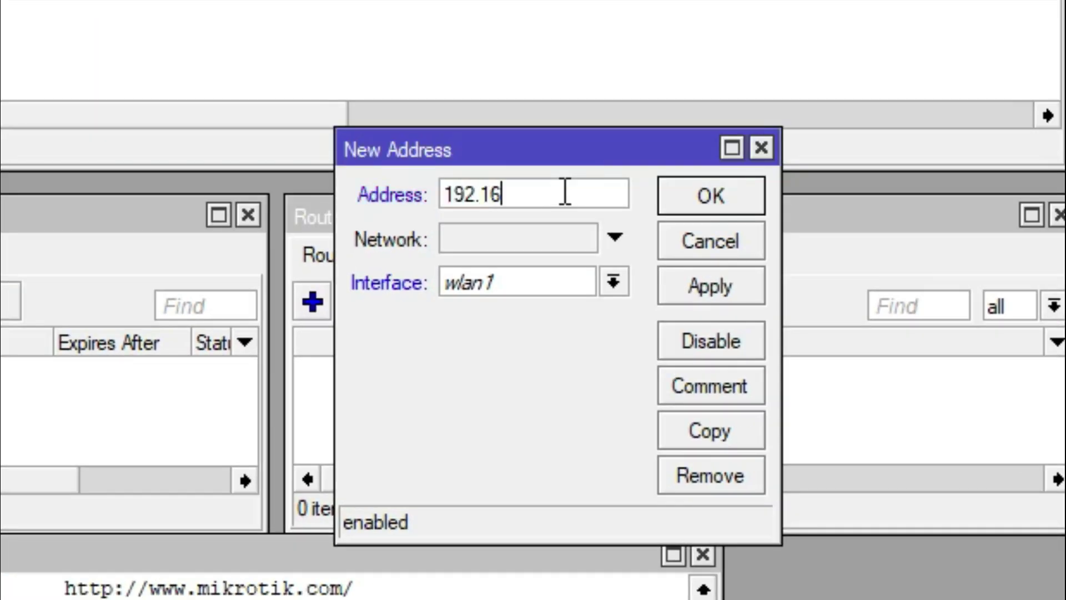
text(8.0.)
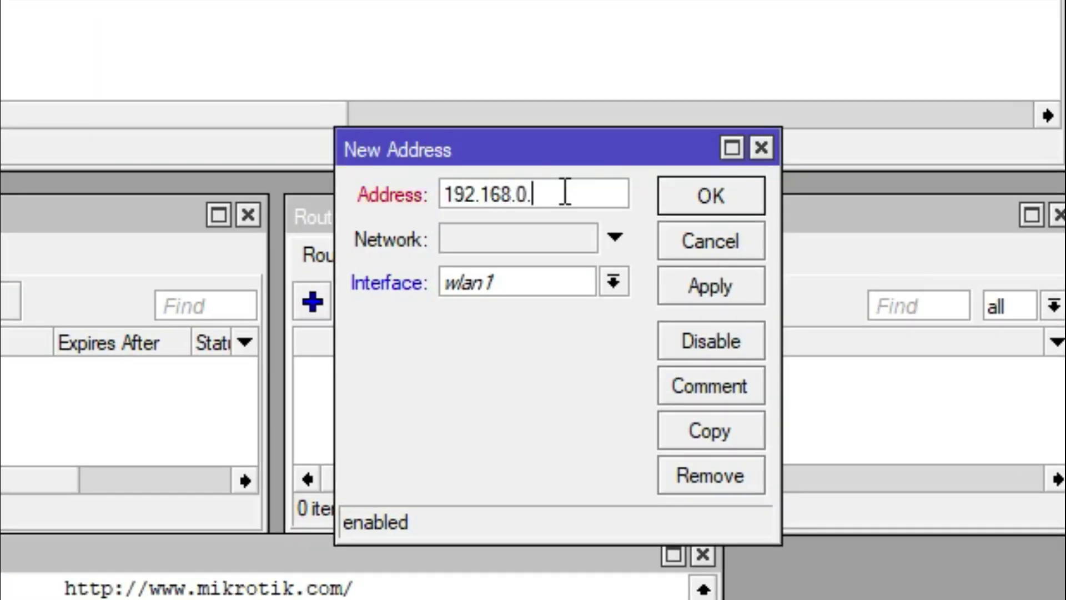
text(1/24)
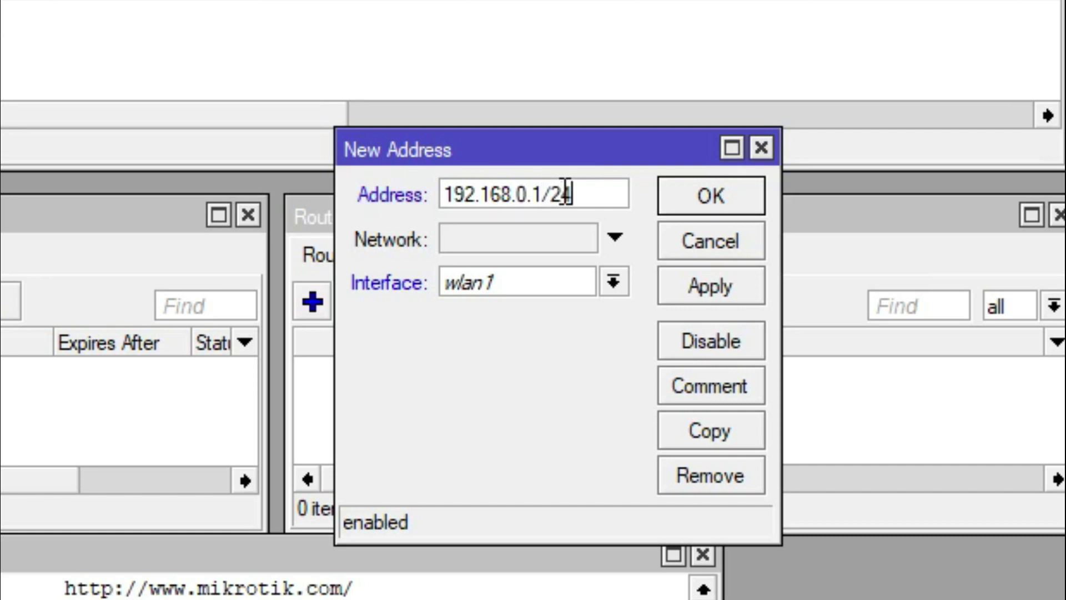
click(579, 294)
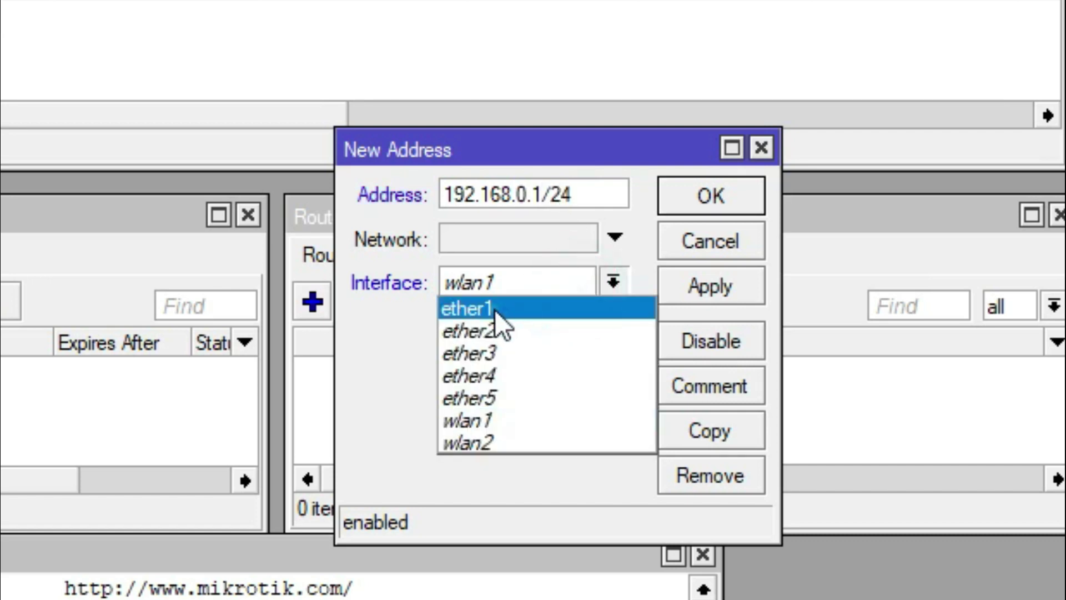
click(495, 310)
click(681, 185)
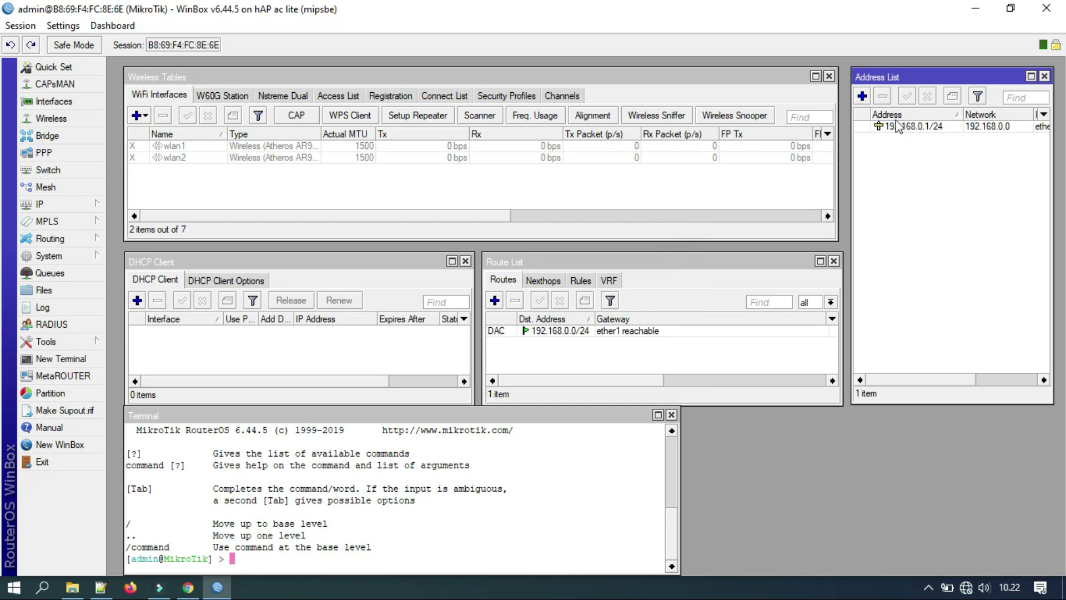
Start DHCP Setup on ether1, accepting the proposed address space and gateway 192.168.0.1.
click(94, 207)
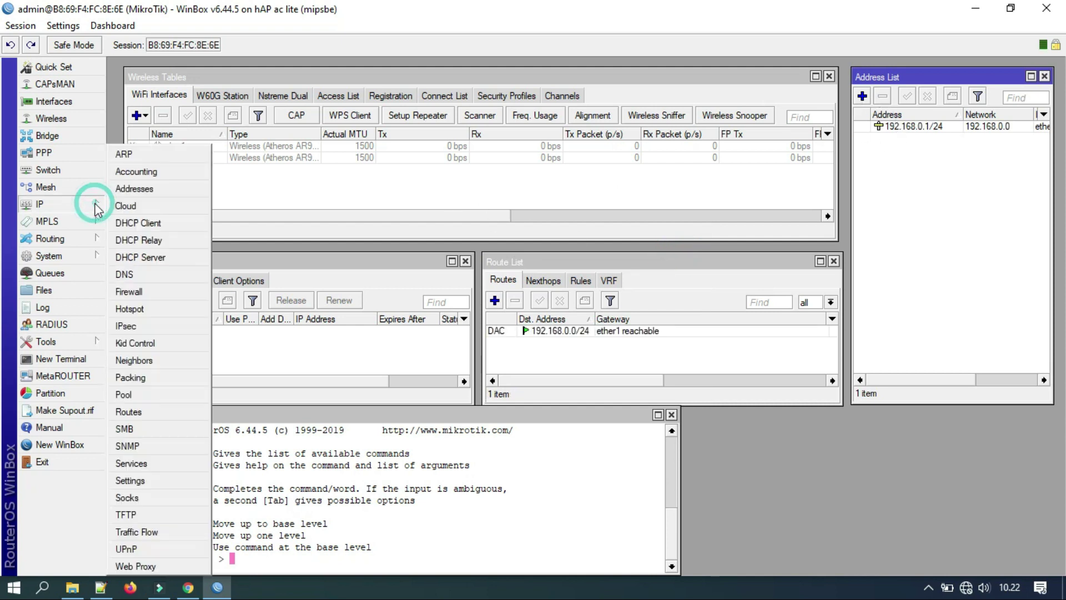
click(166, 258)
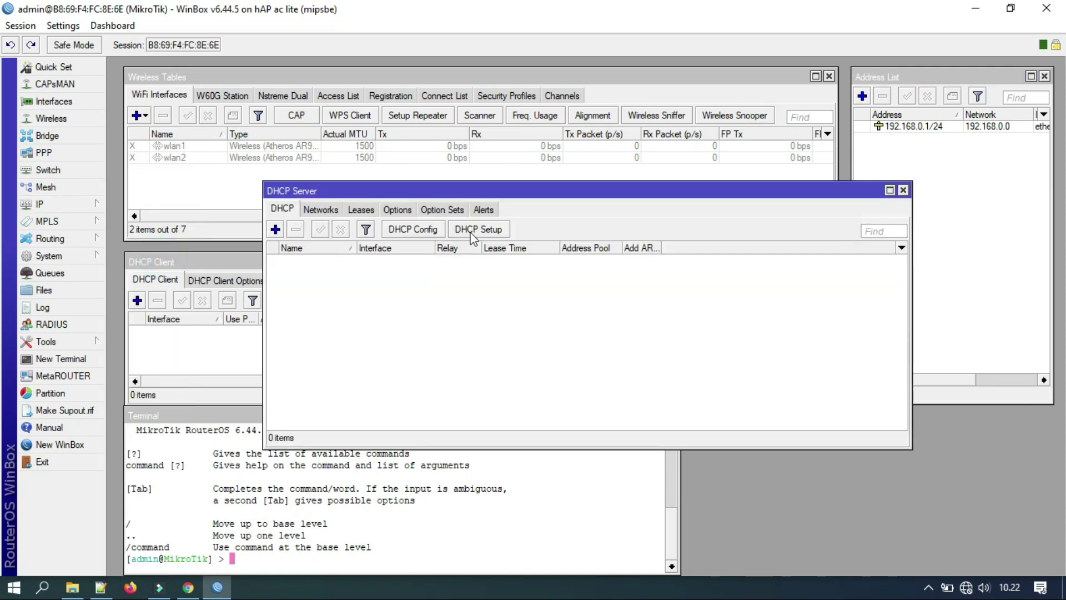
click(467, 231)
click(638, 320)
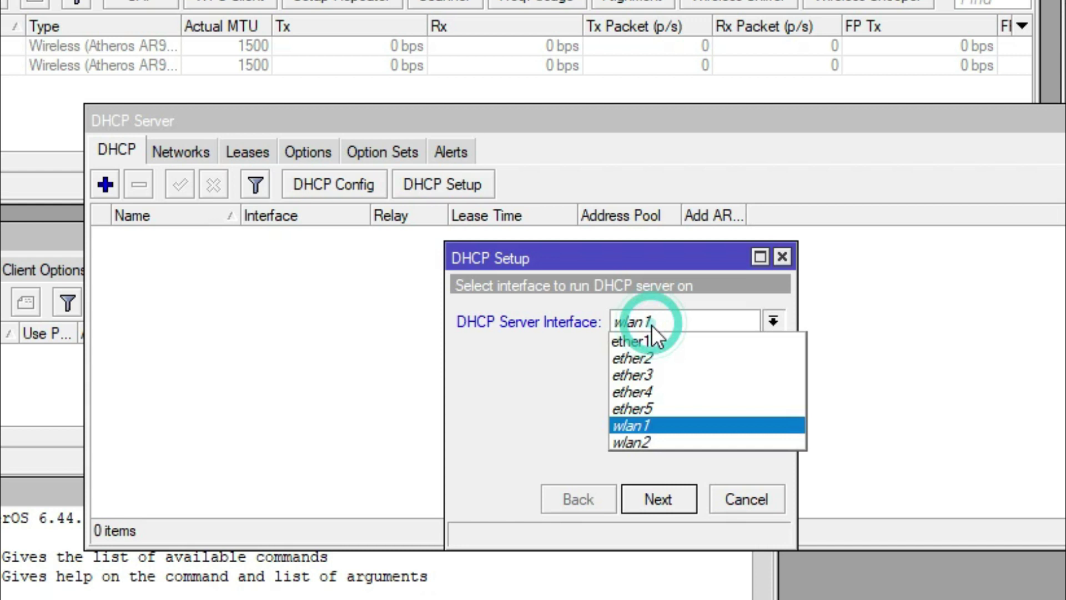
click(642, 342)
click(658, 499)
click(659, 498)
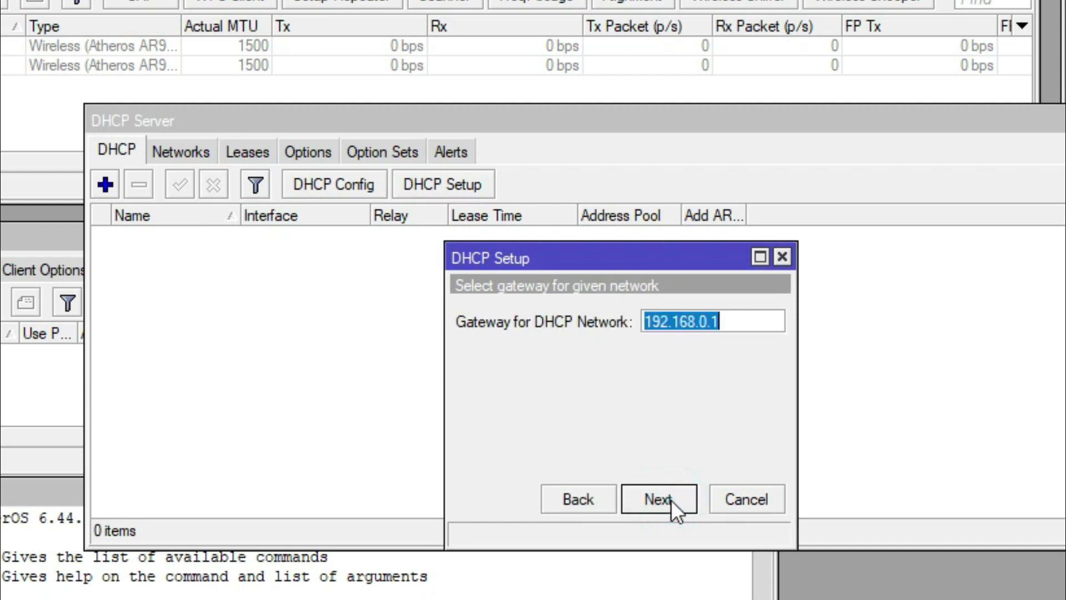
click(670, 498)
Edit the DHCP pool so it hands out addresses from .20 to .30.
click(665, 322)
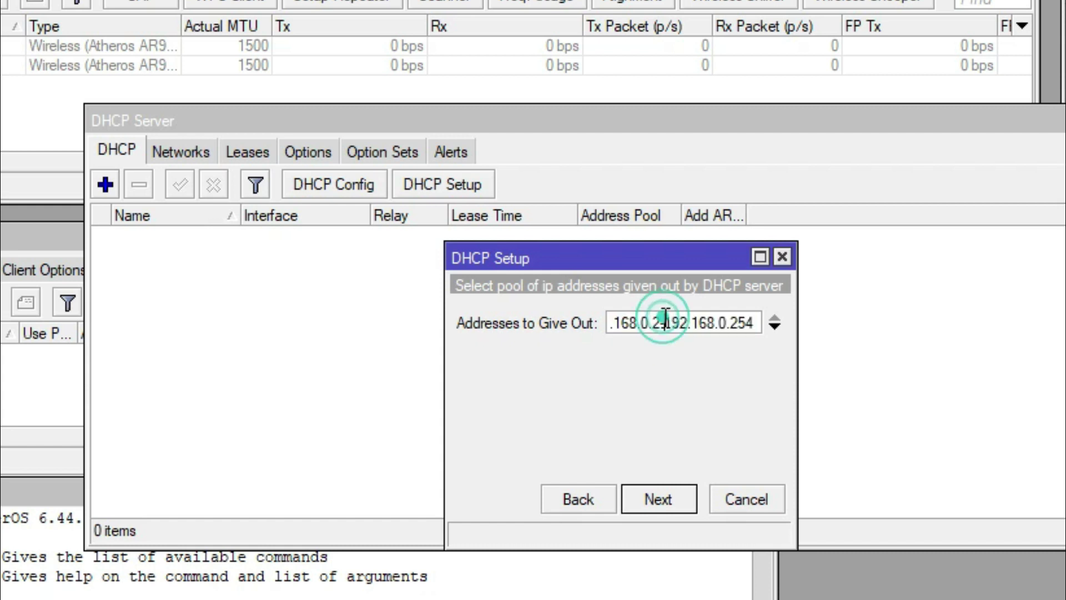
key(BackSpace)
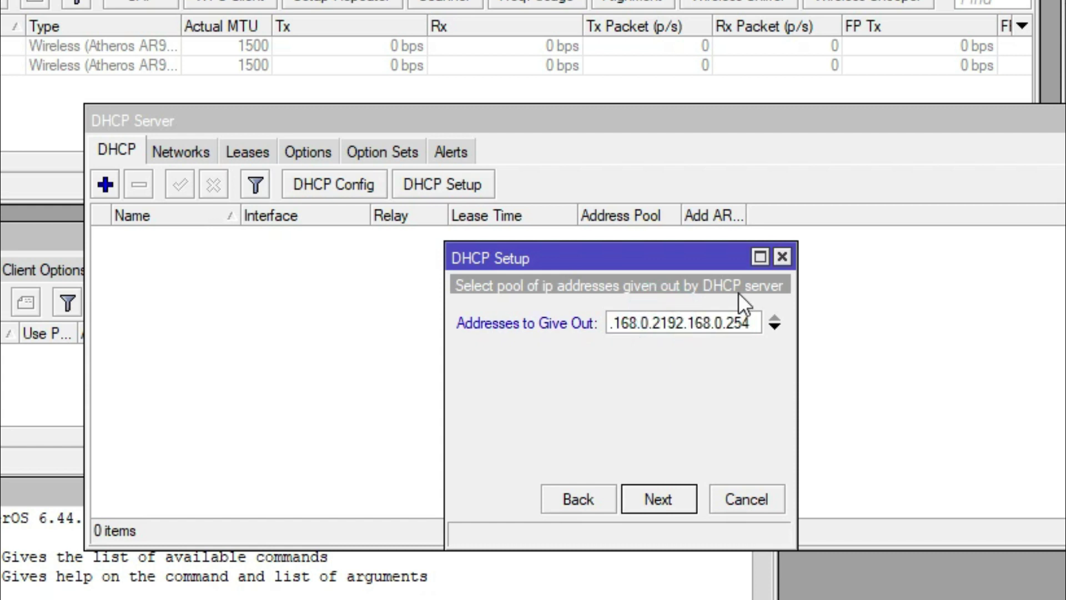
text(0-)
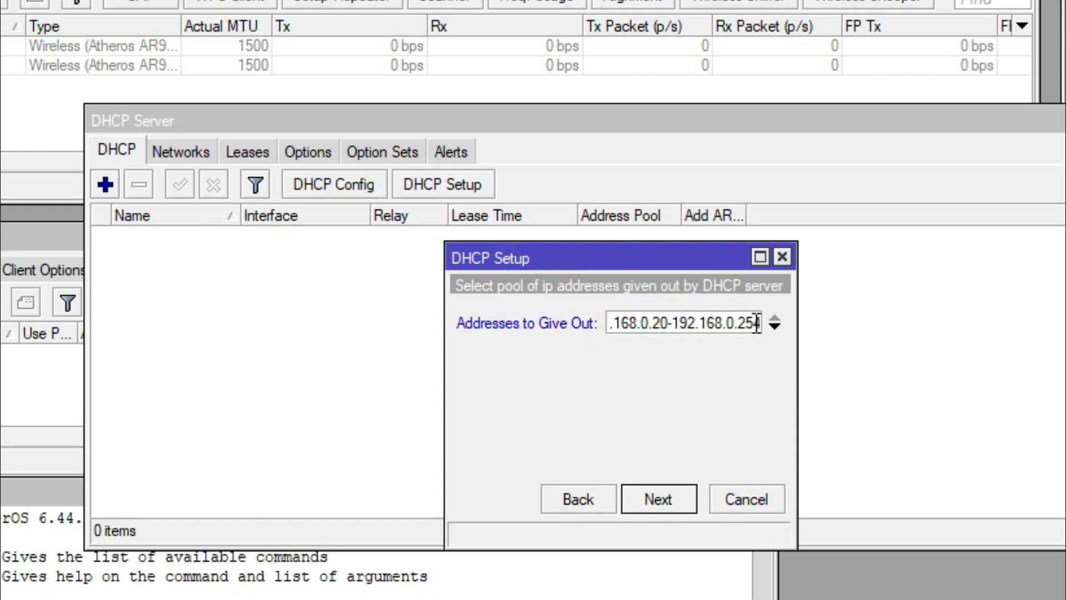
double_click(744, 322)
text(30)
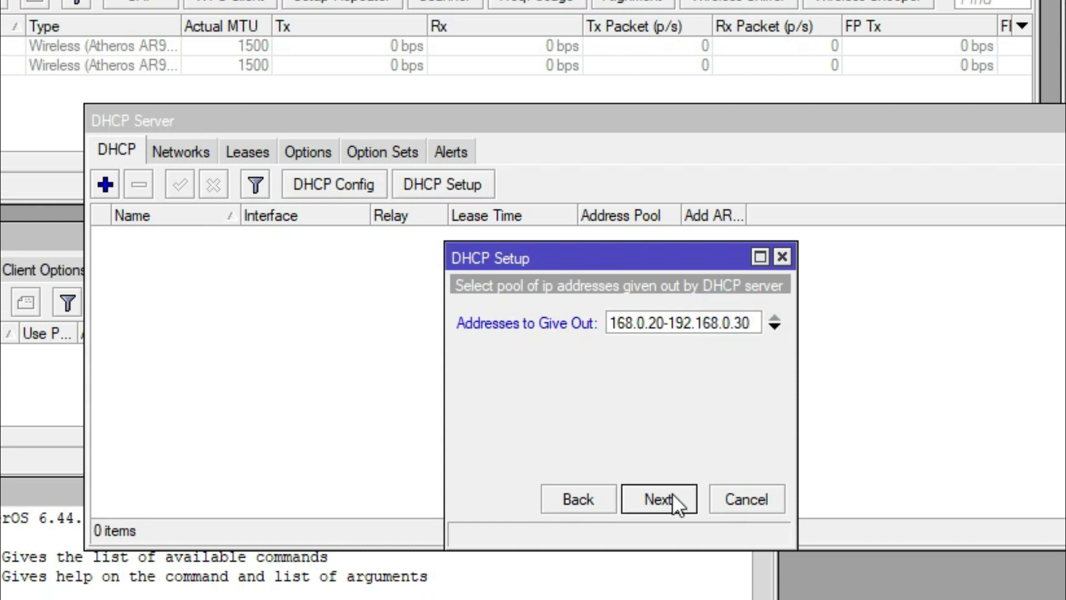
click(672, 495)
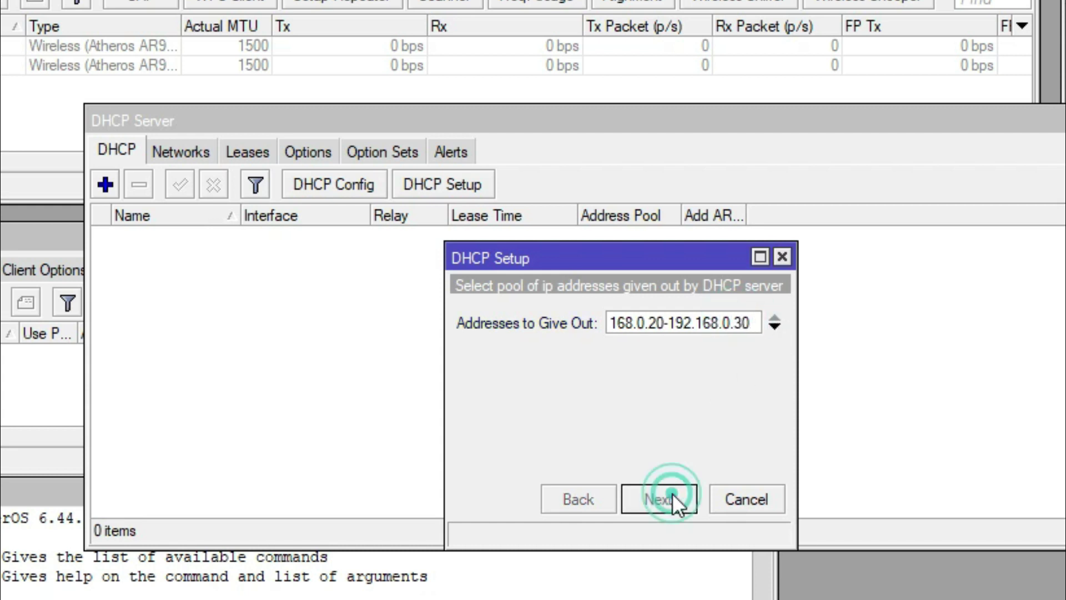
Set the DNS server to 192.168.0.1, accept the 00:10:00 lease time, and finish setup.
double_click(598, 322)
text(192.1)
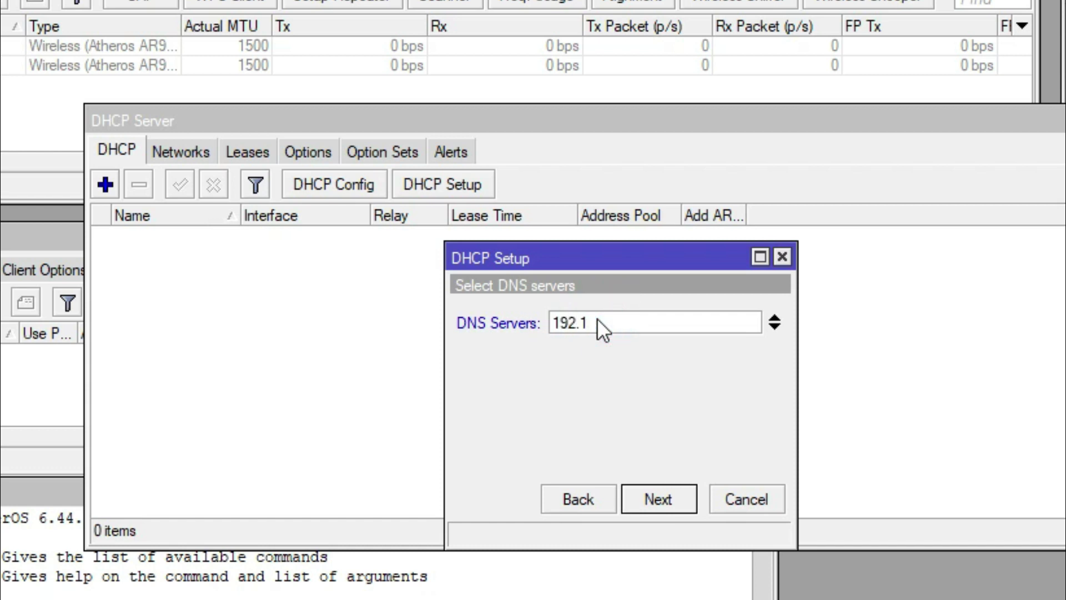
text(68.0.1)
click(674, 497)
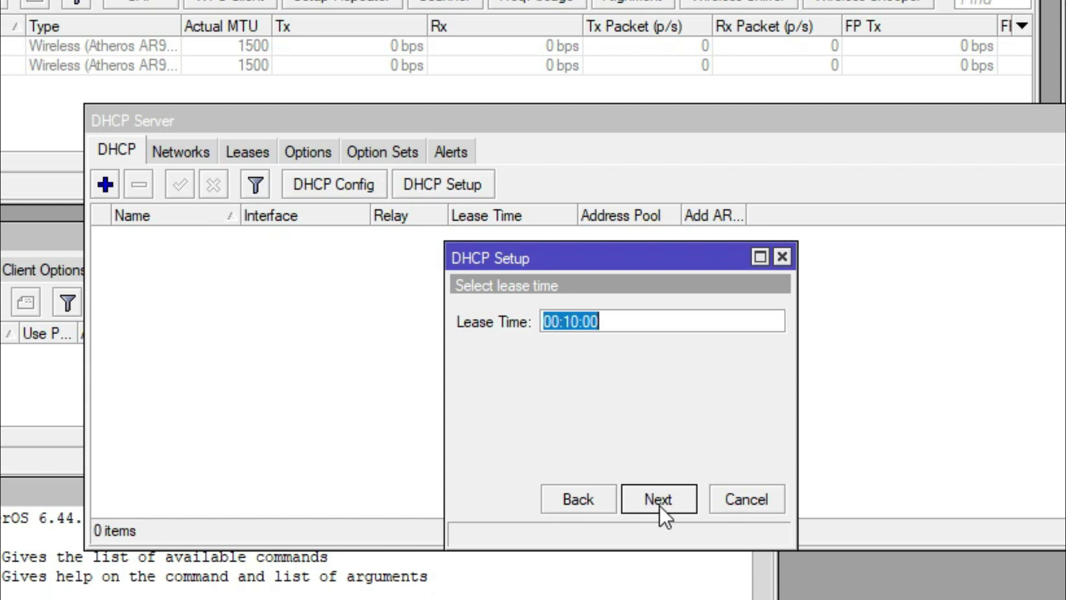
click(659, 505)
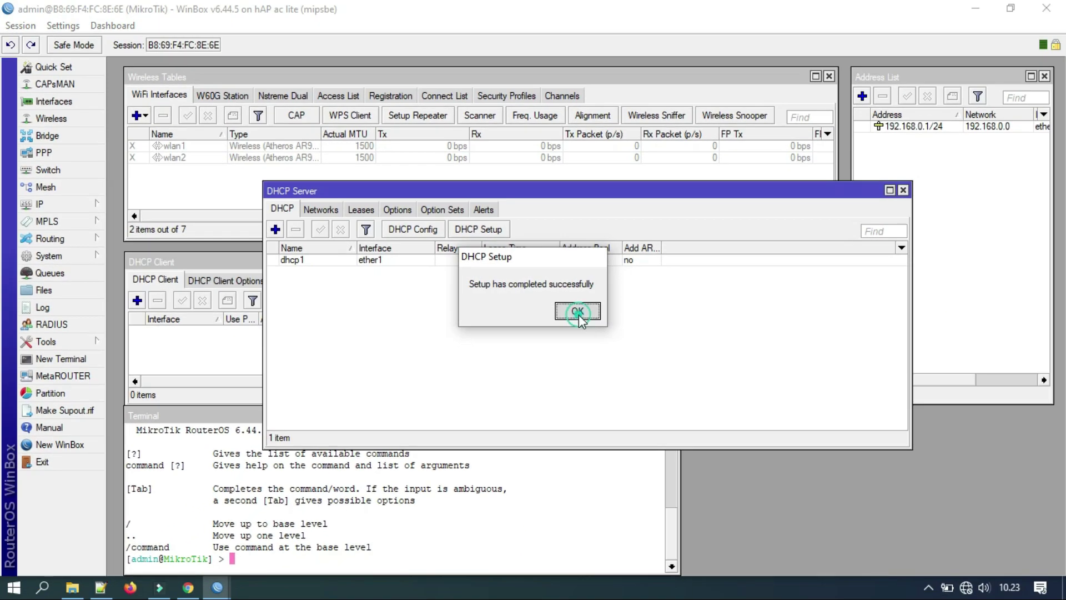
click(578, 311)
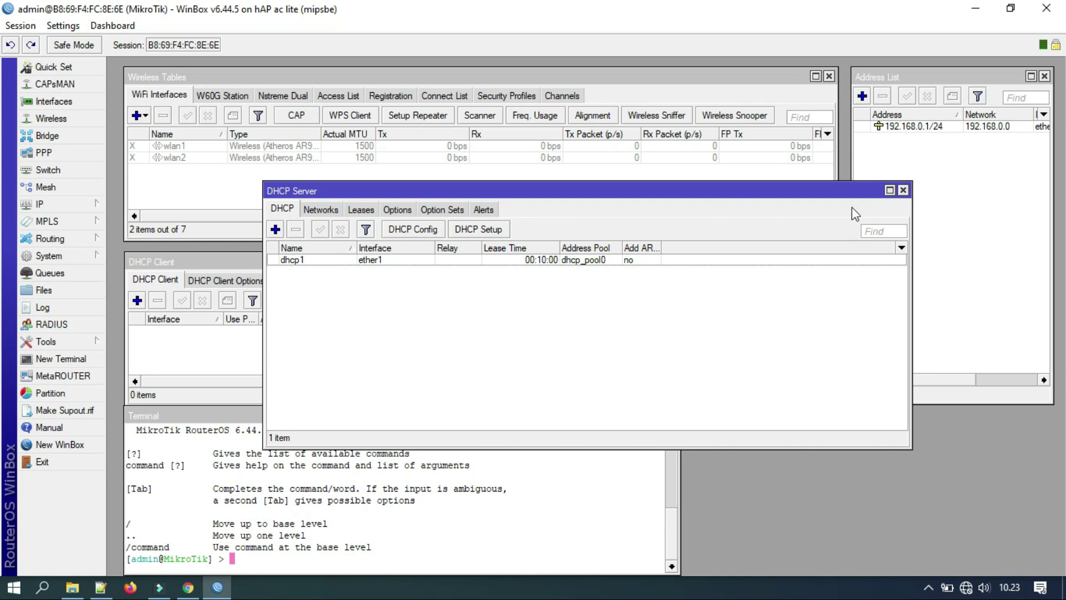
Close the DHCP Server window, then disconnect and reconnect the CADANGAN Wi-Fi network.
click(903, 190)
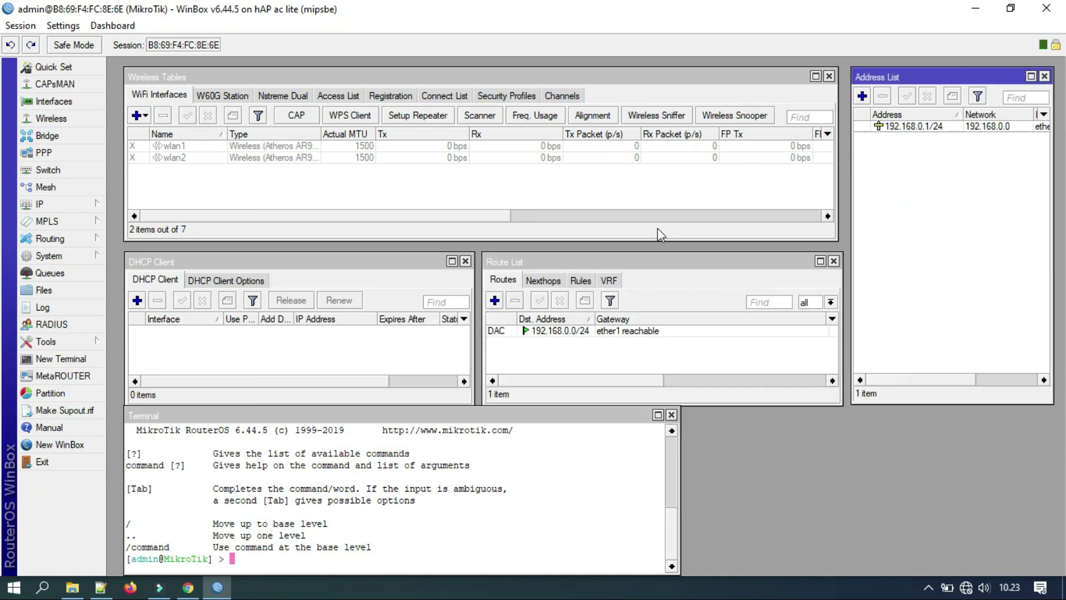
click(966, 587)
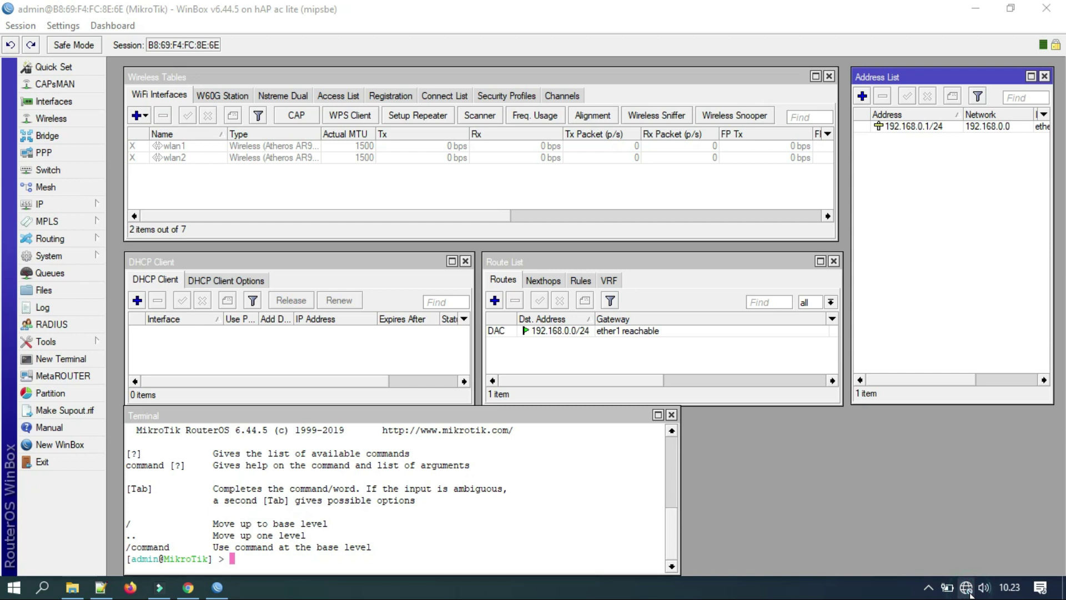
click(967, 224)
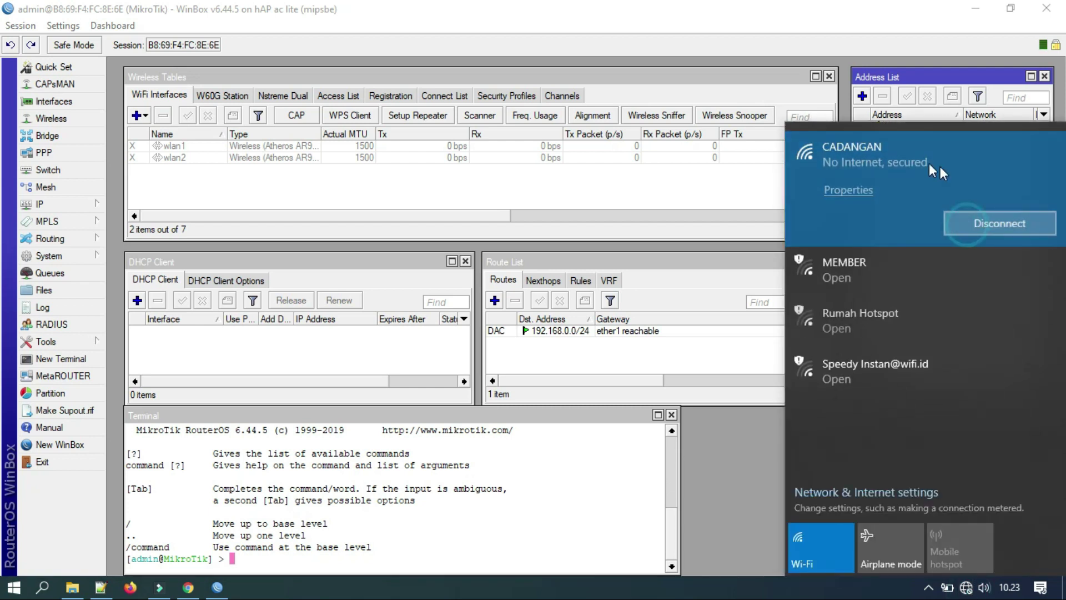
click(997, 225)
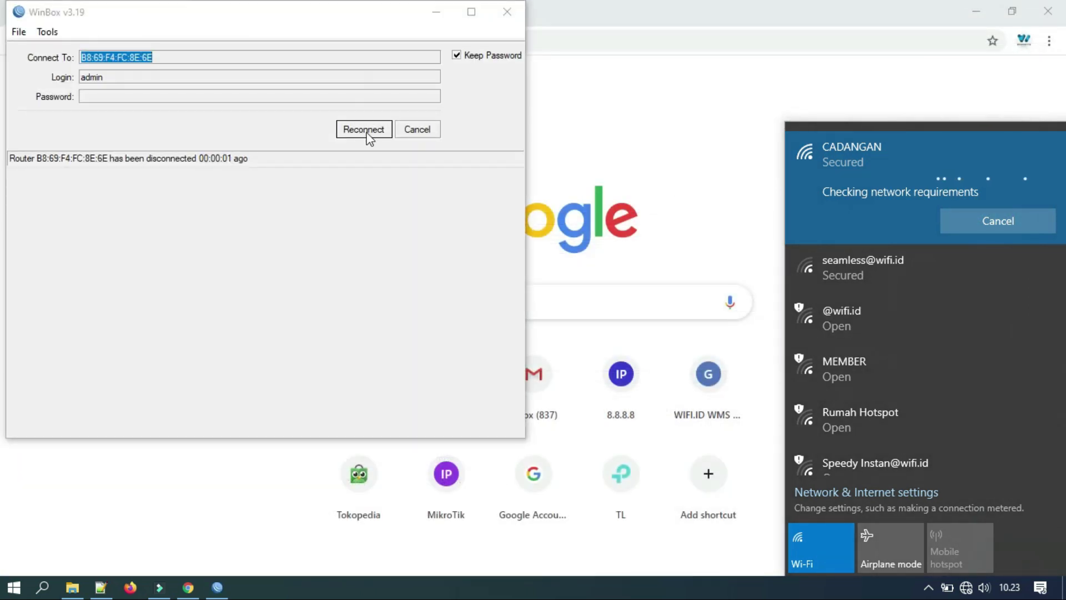
Refresh the neighbour list and log back into the router at 192.168.0.1.
click(410, 134)
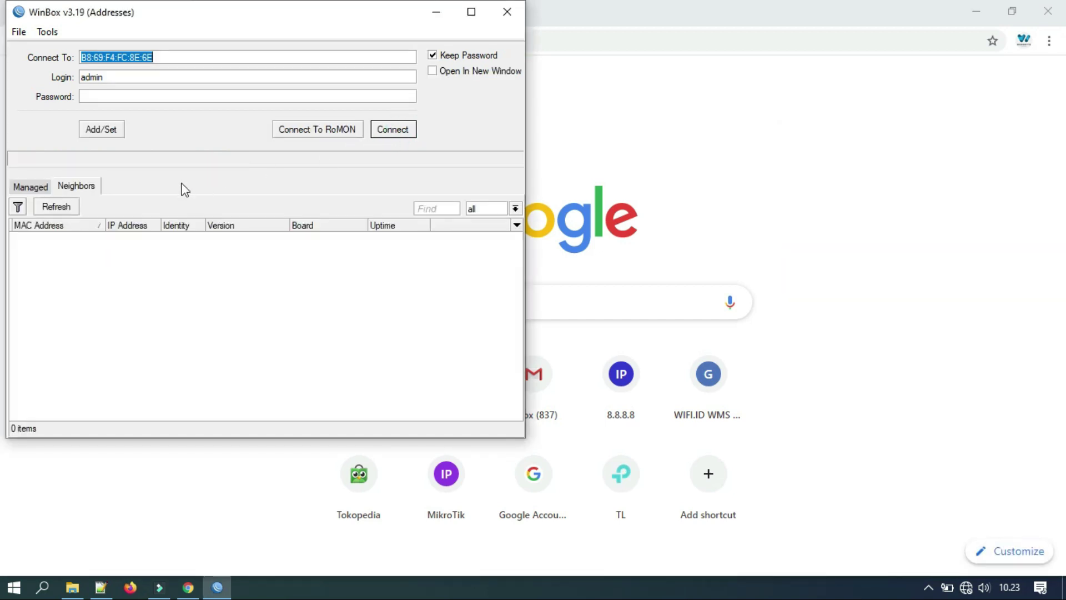
click(67, 207)
click(81, 238)
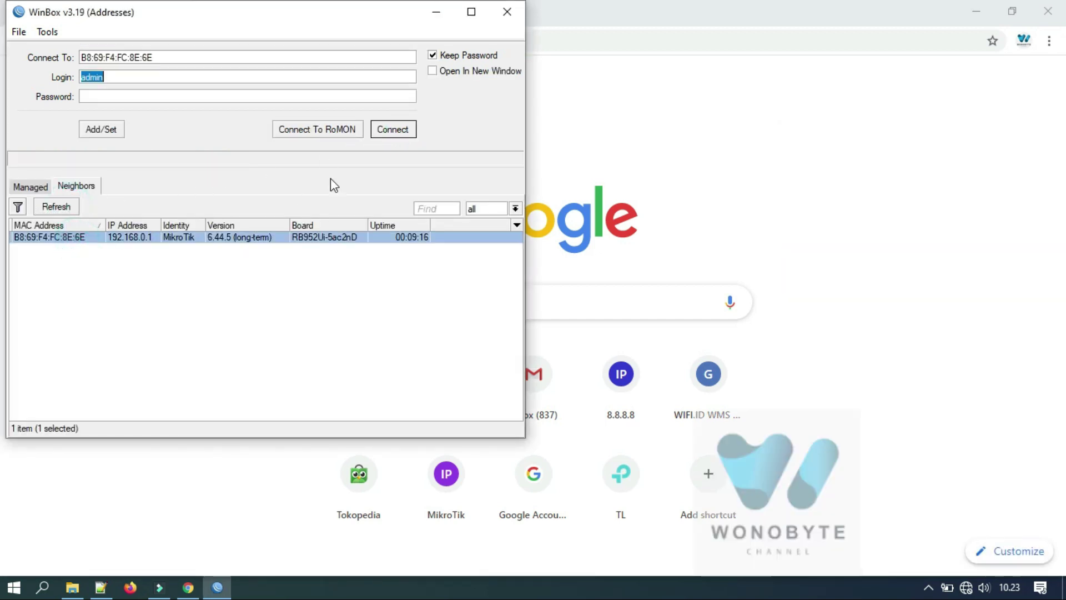
click(393, 129)
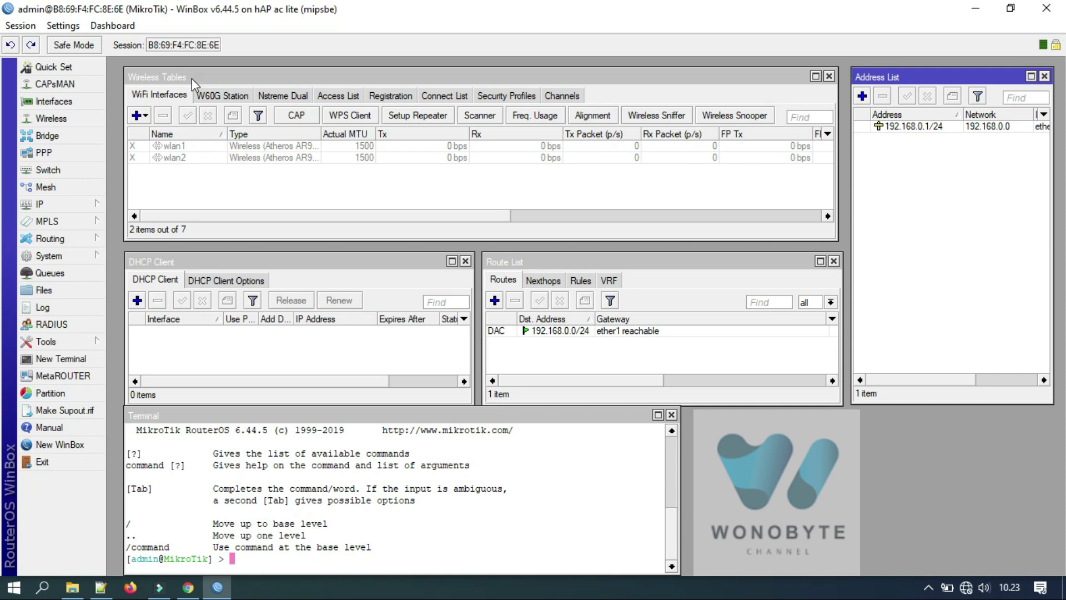
Paste 40:C6:2A:33:88:12 as wlan1's MAC address, apply it, and view its wireless settings.
double_click(202, 147)
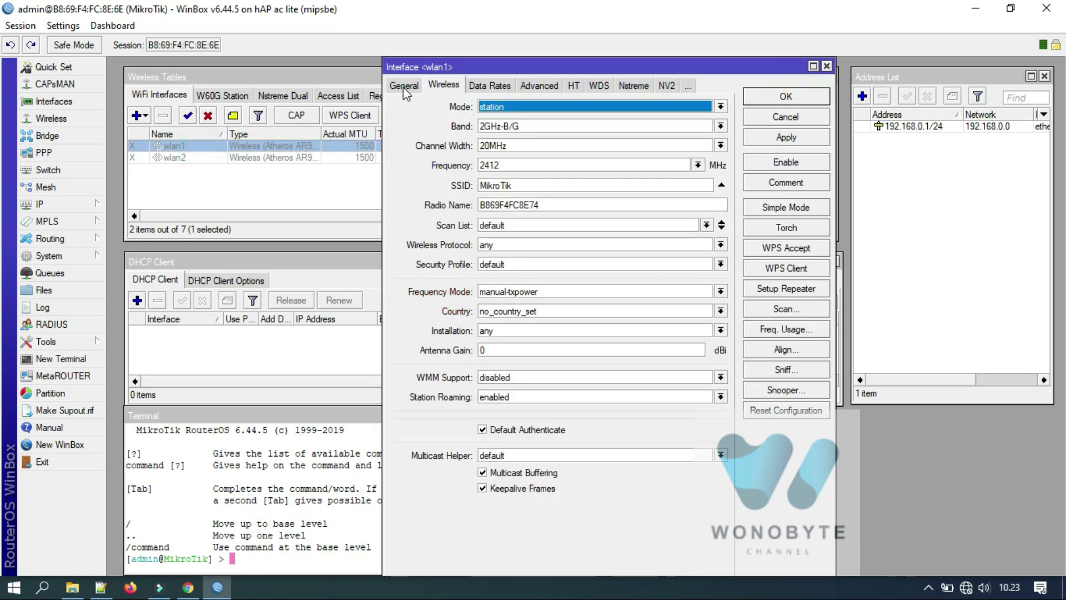
click(405, 86)
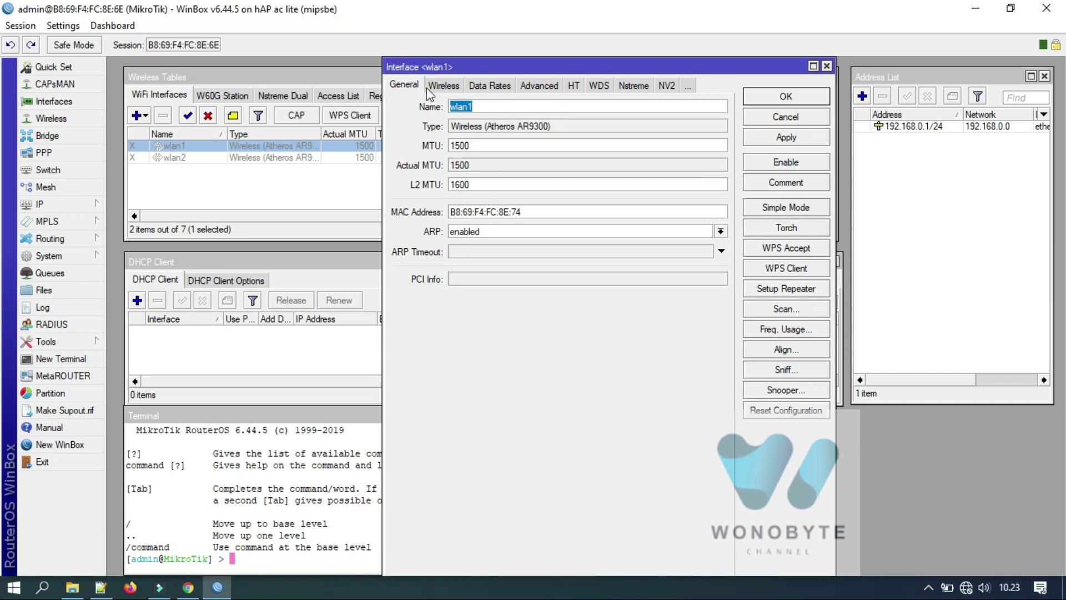
drag(541, 210, 452, 211)
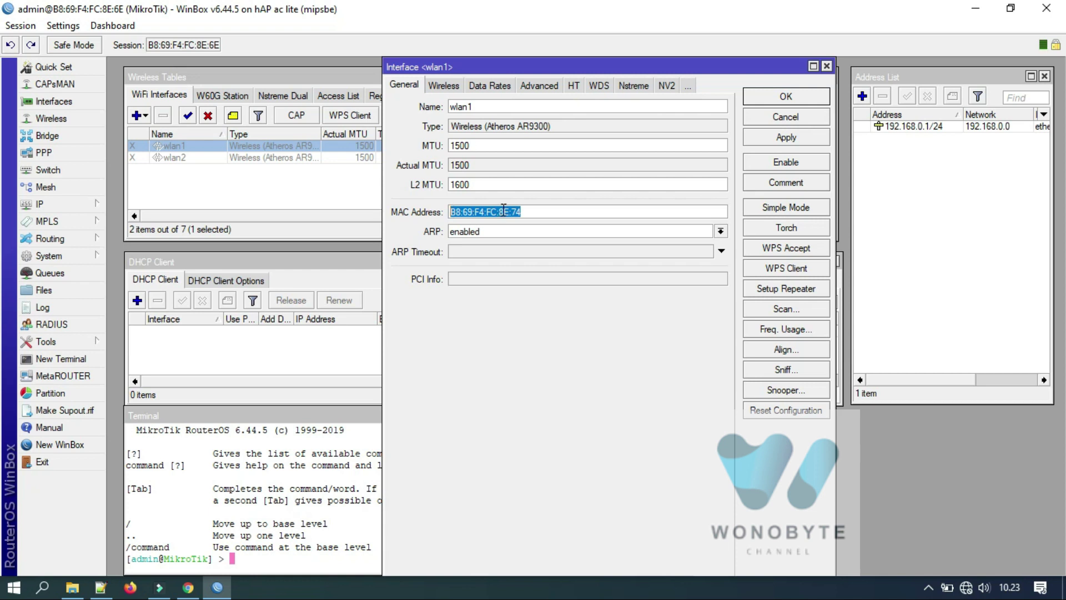
text(40:C6:2A:33:88:12)
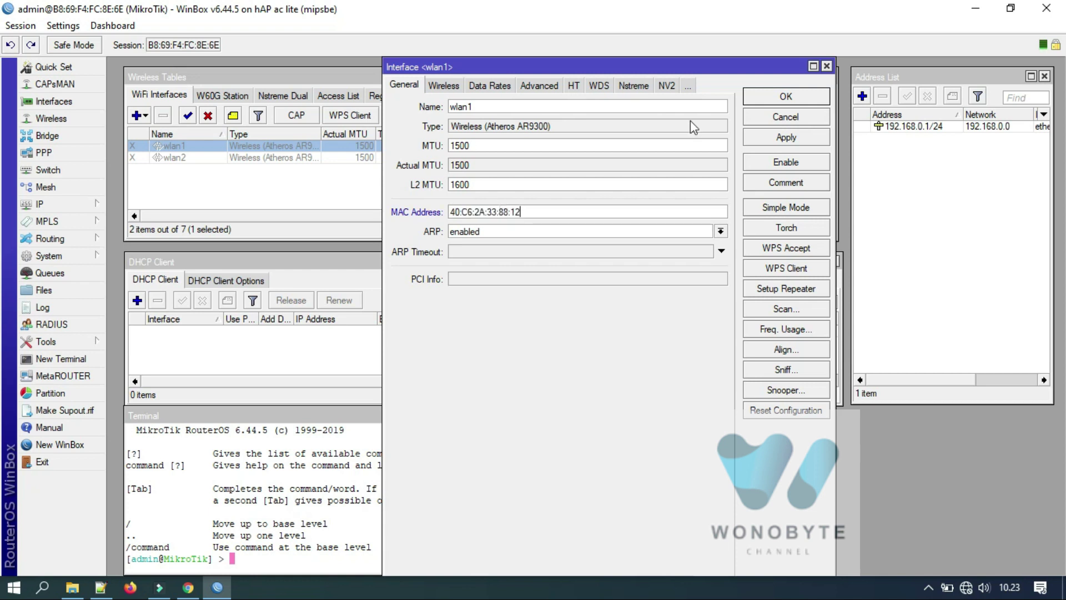
click(762, 143)
double_click(524, 209)
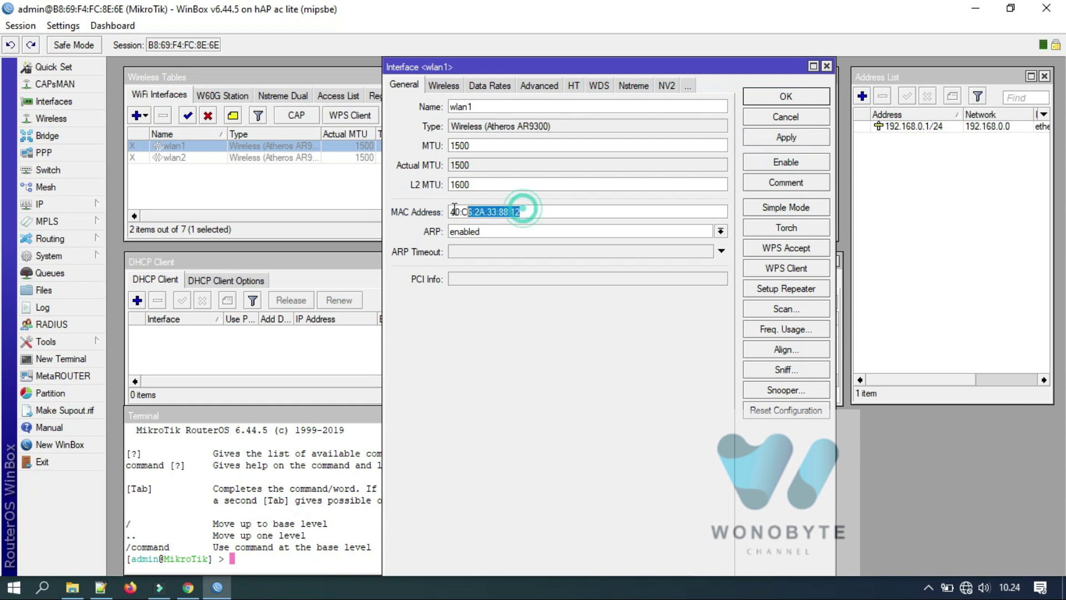
click(447, 88)
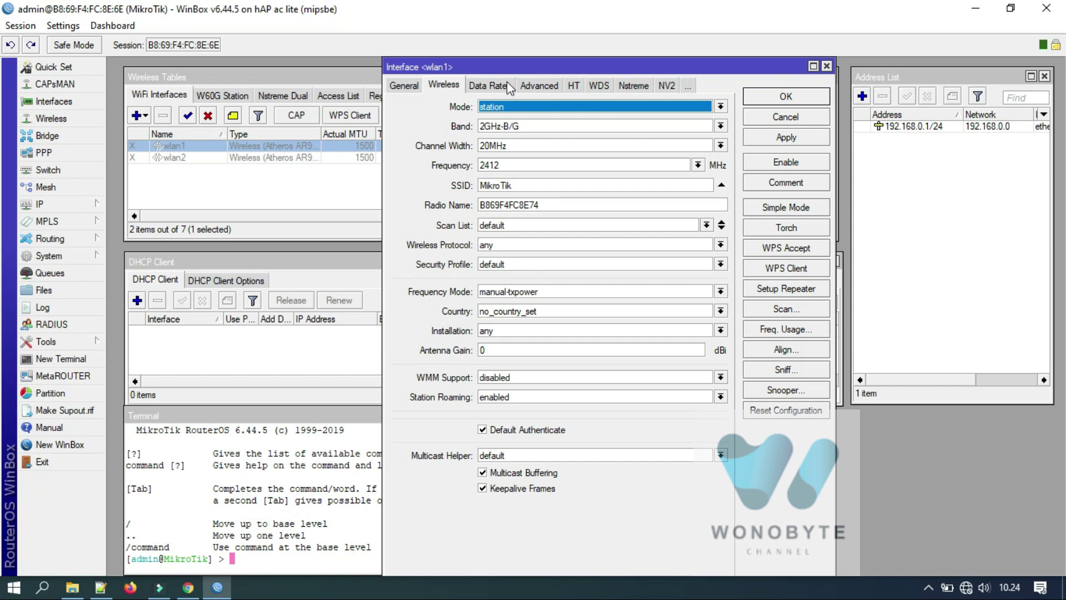
Set wlan1's country to australia and its frequency to auto, and edit the SSID.
click(494, 313)
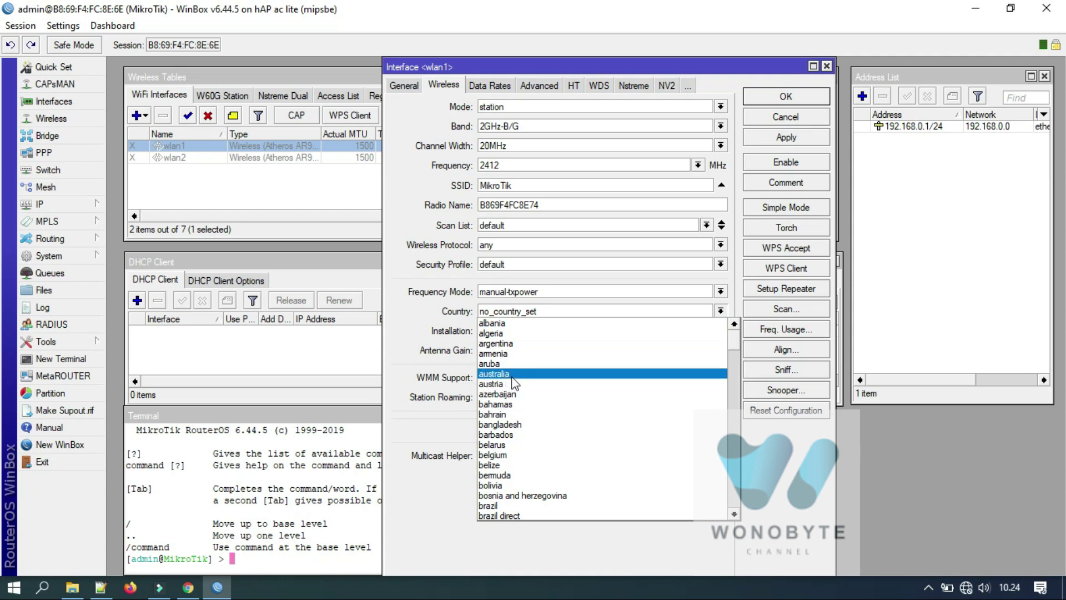
click(512, 375)
click(765, 137)
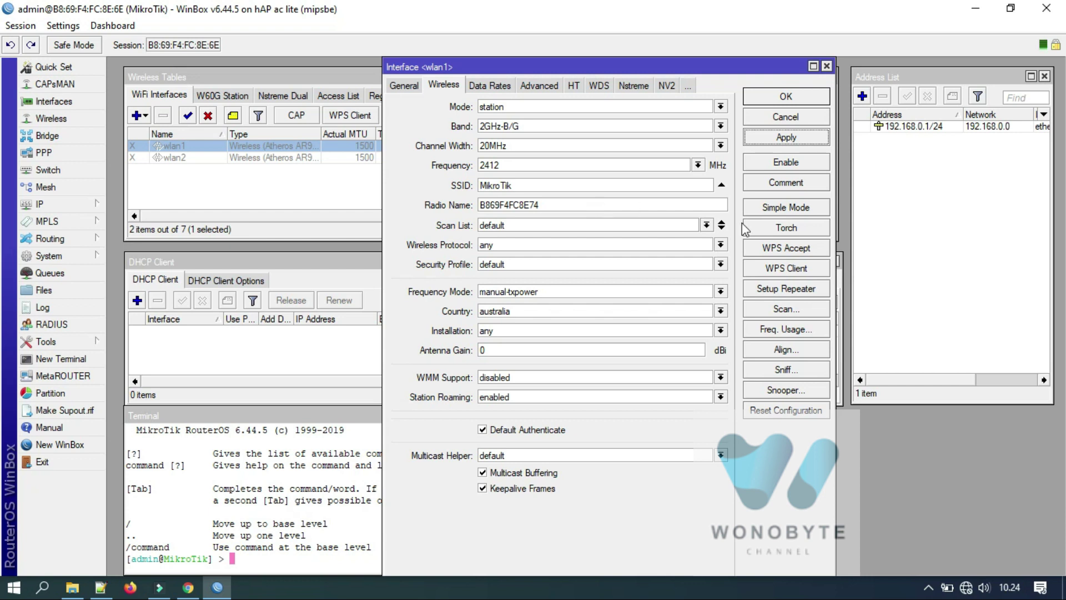
double_click(510, 166)
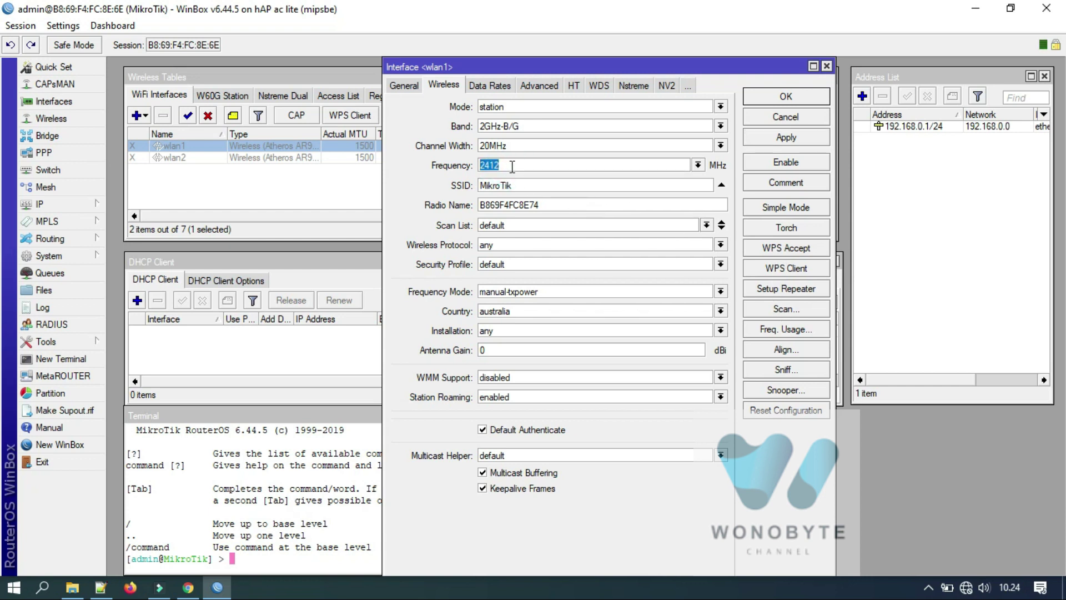
text(a)
double_click(521, 185)
text(@)
click(794, 311)
click(759, 184)
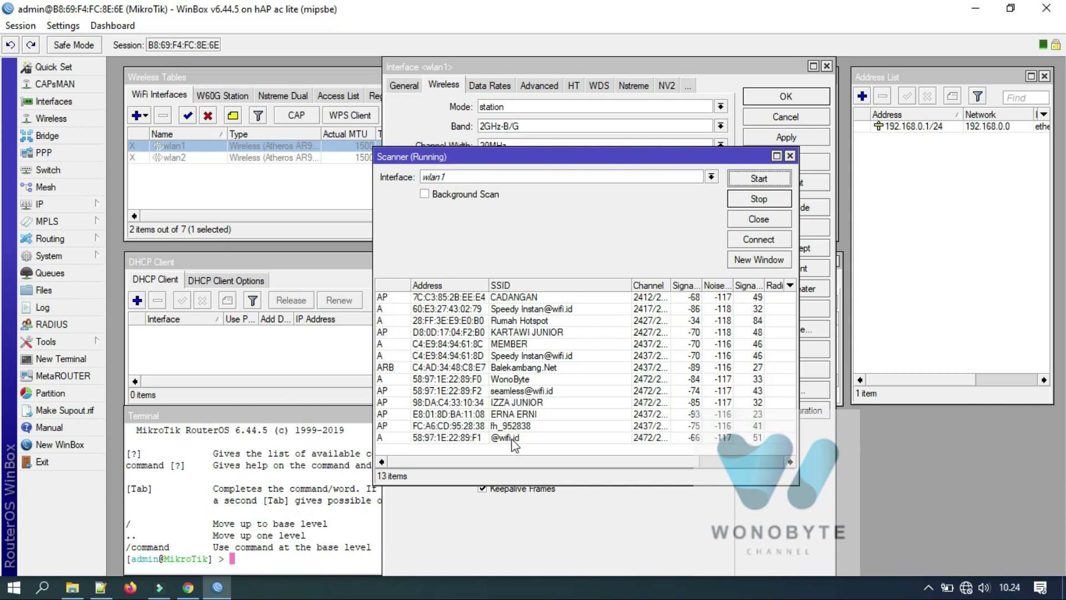
click(511, 438)
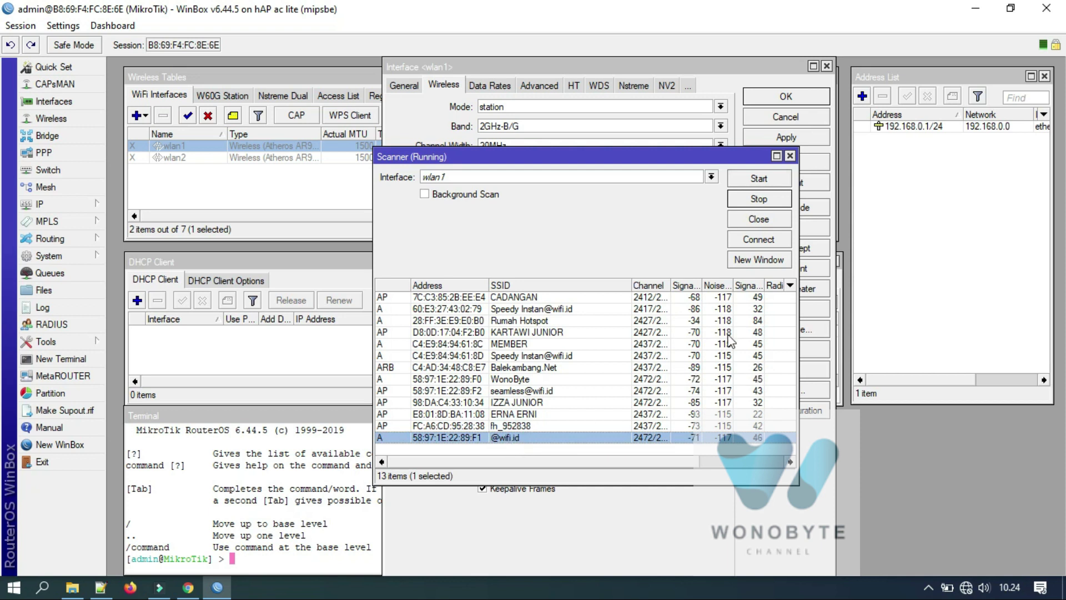
click(750, 241)
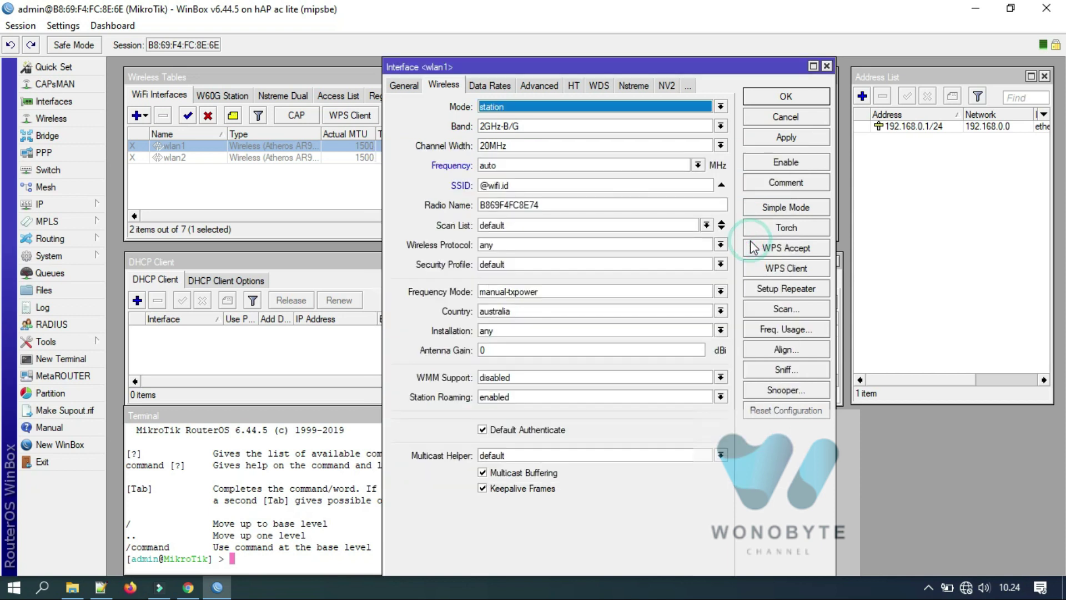
click(786, 139)
click(781, 98)
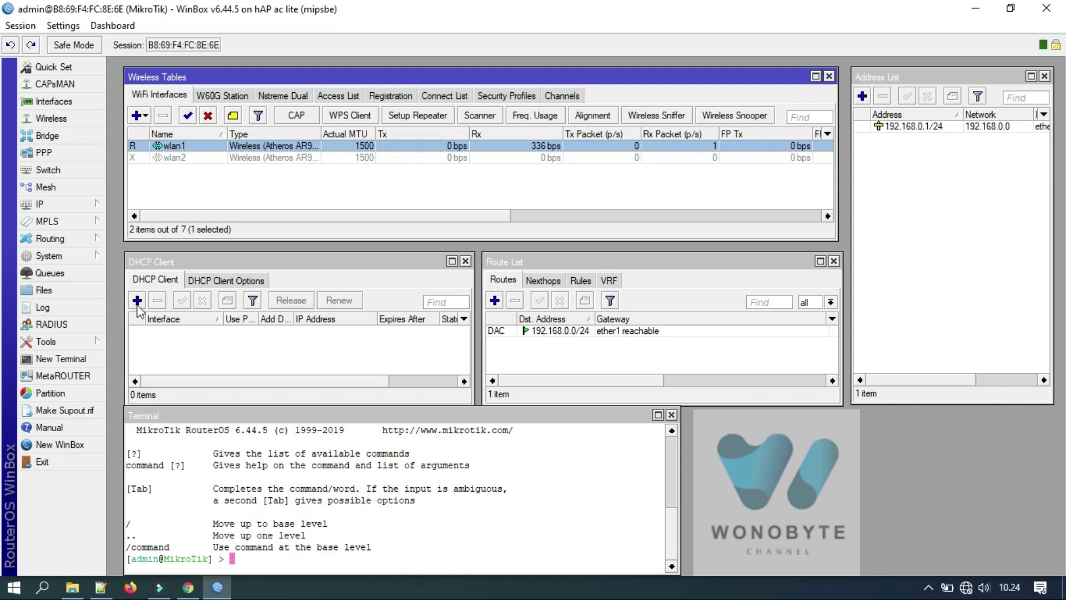
click(156, 280)
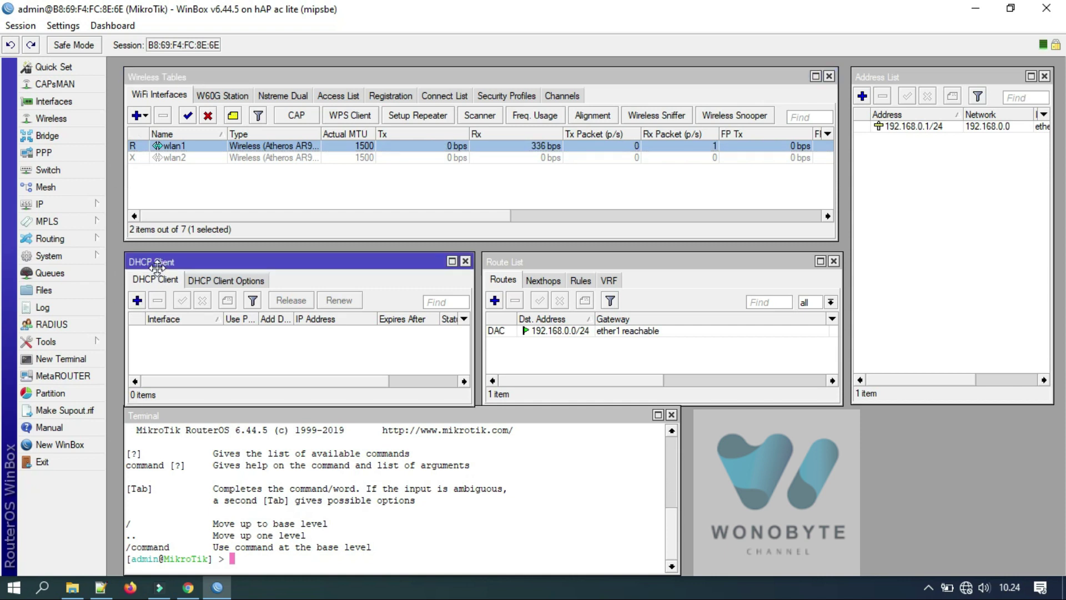
Add a DHCP client on wlan1.
click(94, 204)
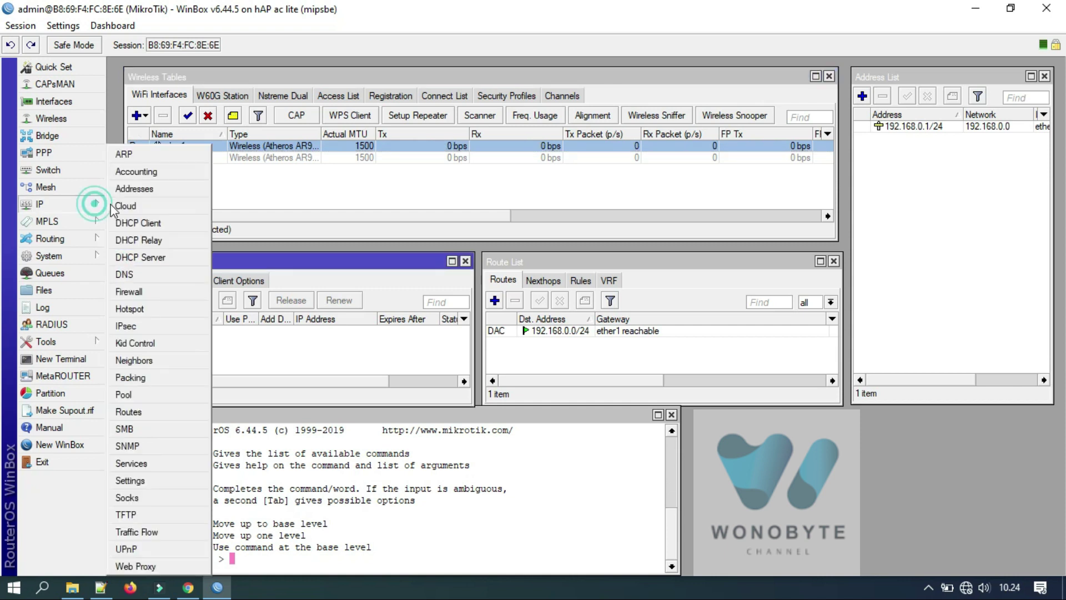
click(159, 224)
click(137, 300)
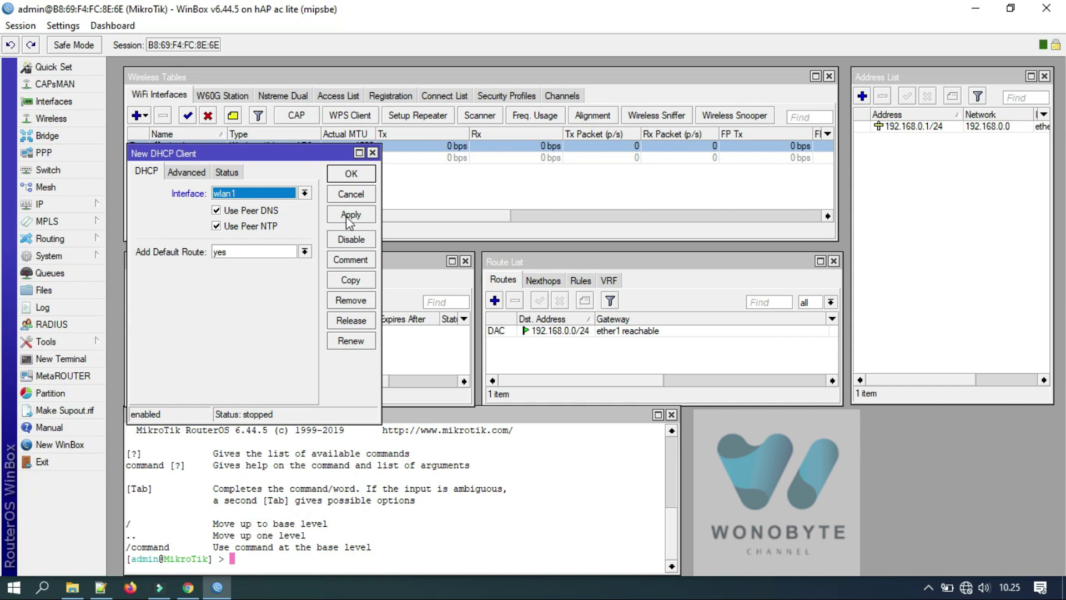
click(349, 214)
click(351, 174)
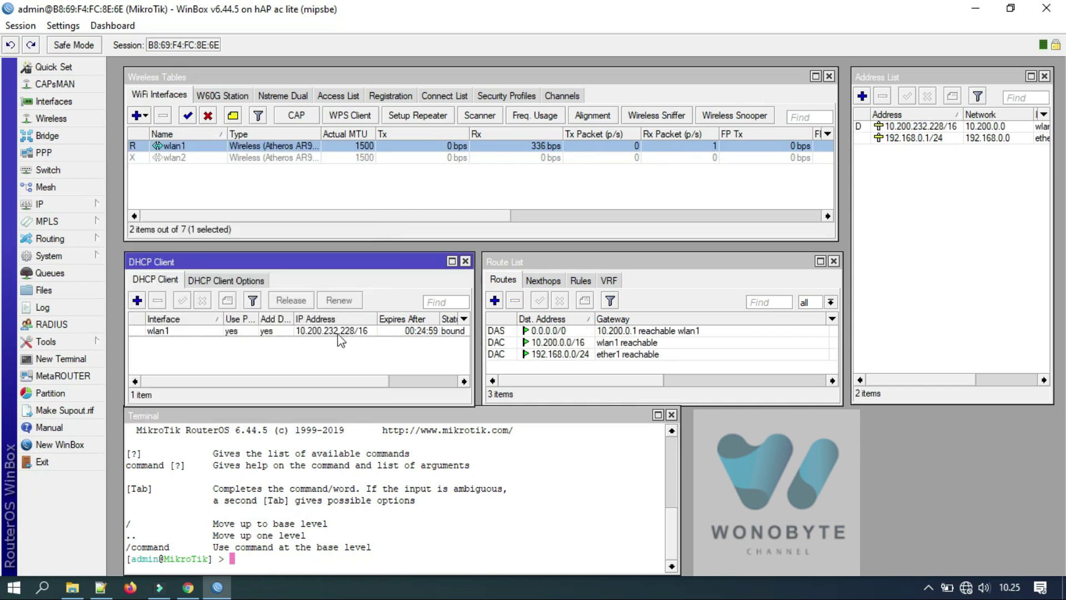
Enable Allow Remote Requests in the DNS settings.
click(93, 207)
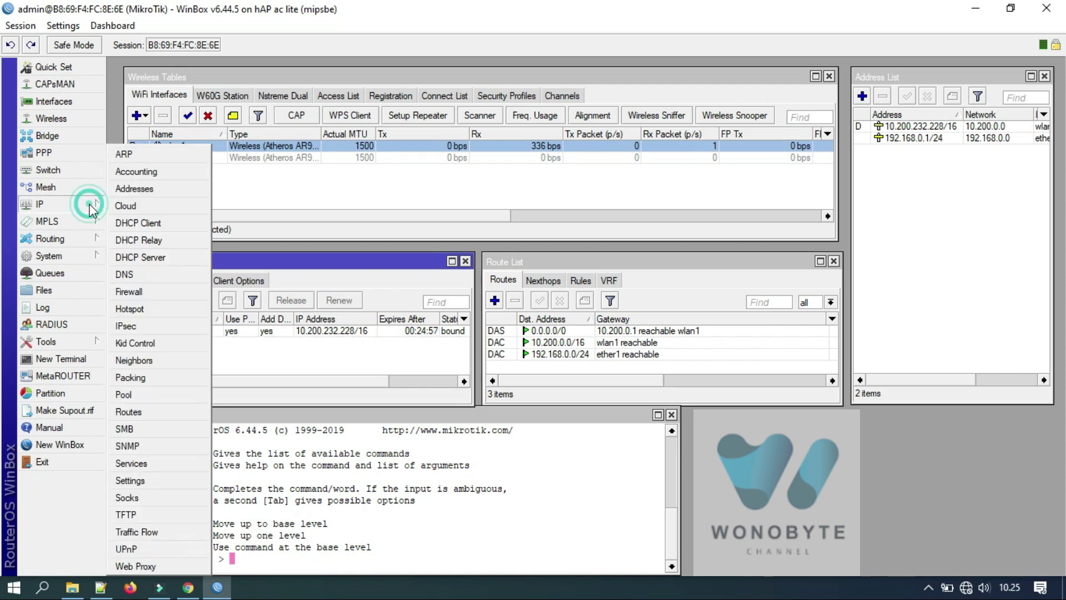
click(149, 275)
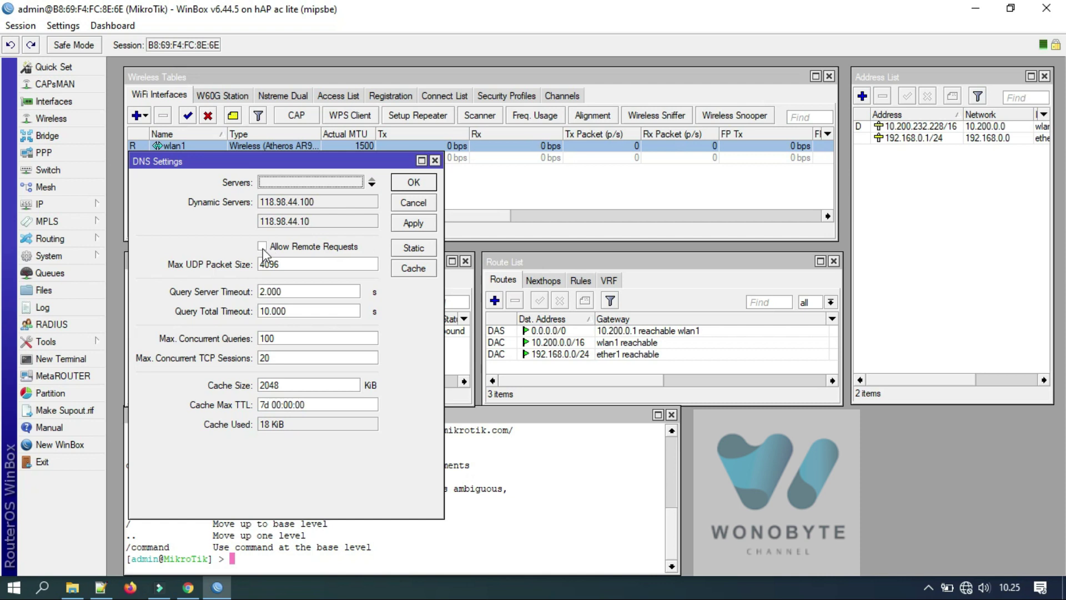
click(262, 247)
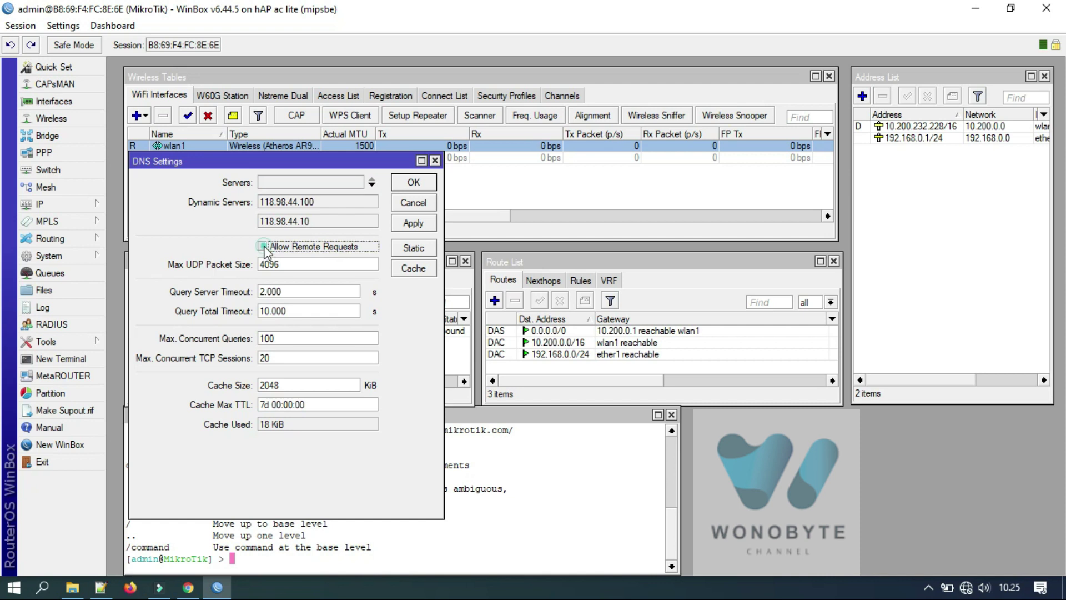
click(421, 188)
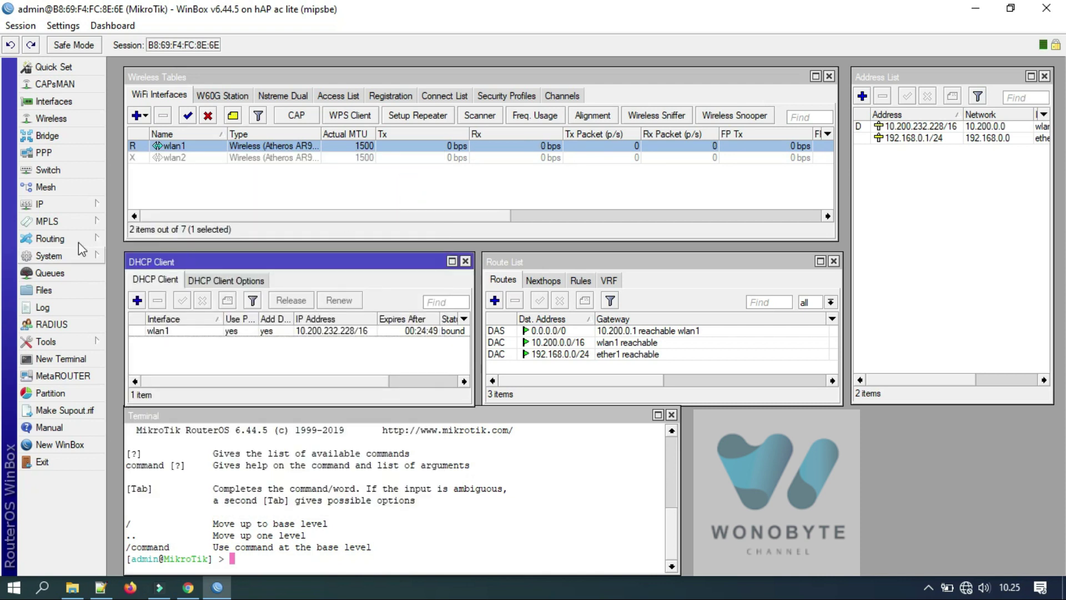
click(69, 205)
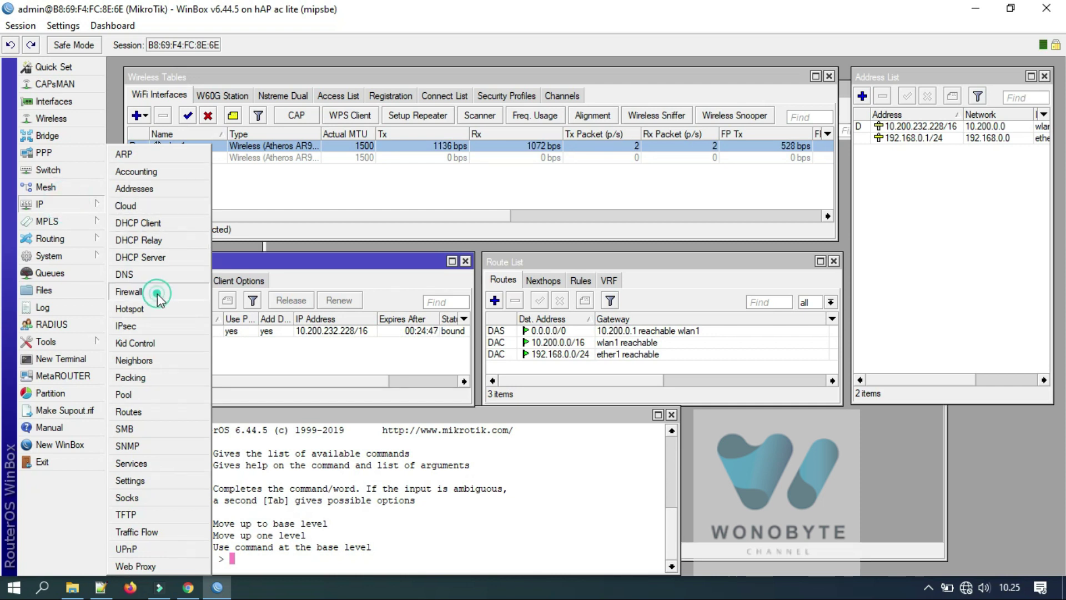
Create a new NAT rule with the action masquerade.
click(157, 292)
click(275, 128)
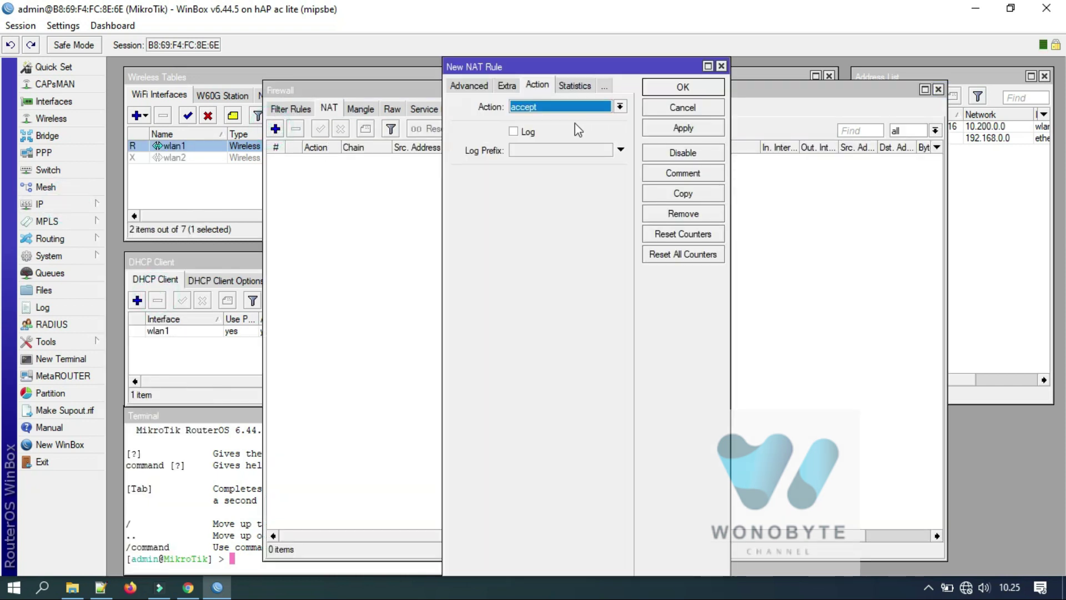
click(561, 109)
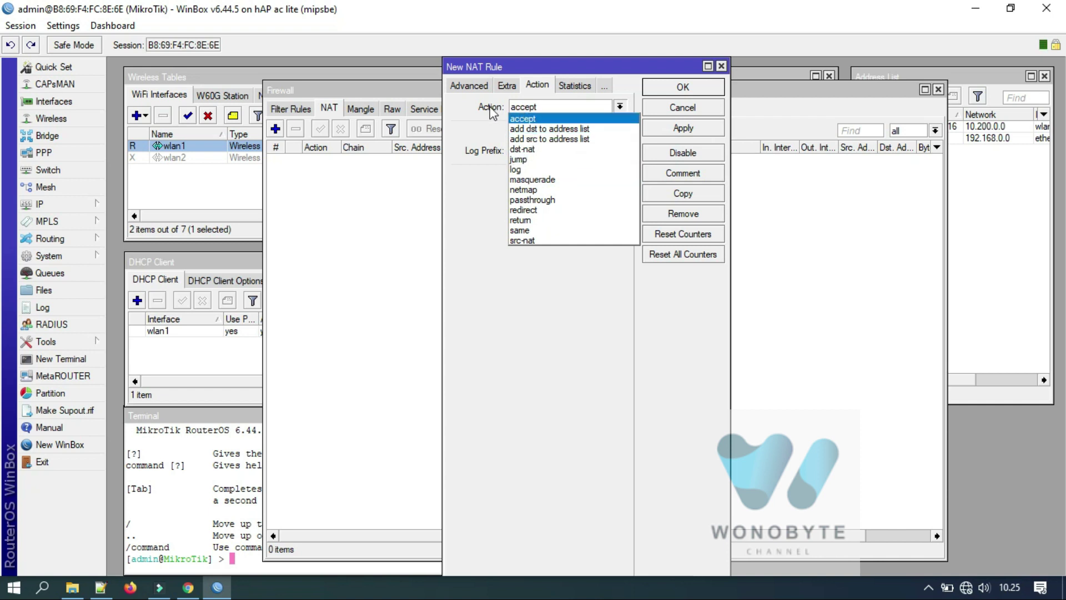
click(539, 180)
click(467, 88)
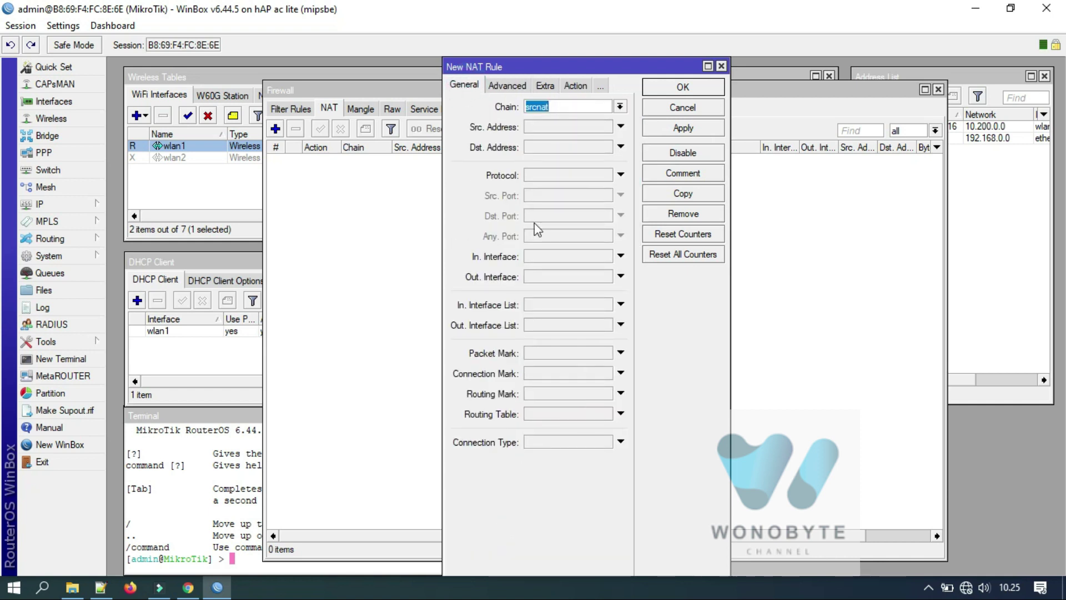
Set the rule's out interface to wlan1, save it, and close the Firewall window.
click(533, 277)
click(553, 276)
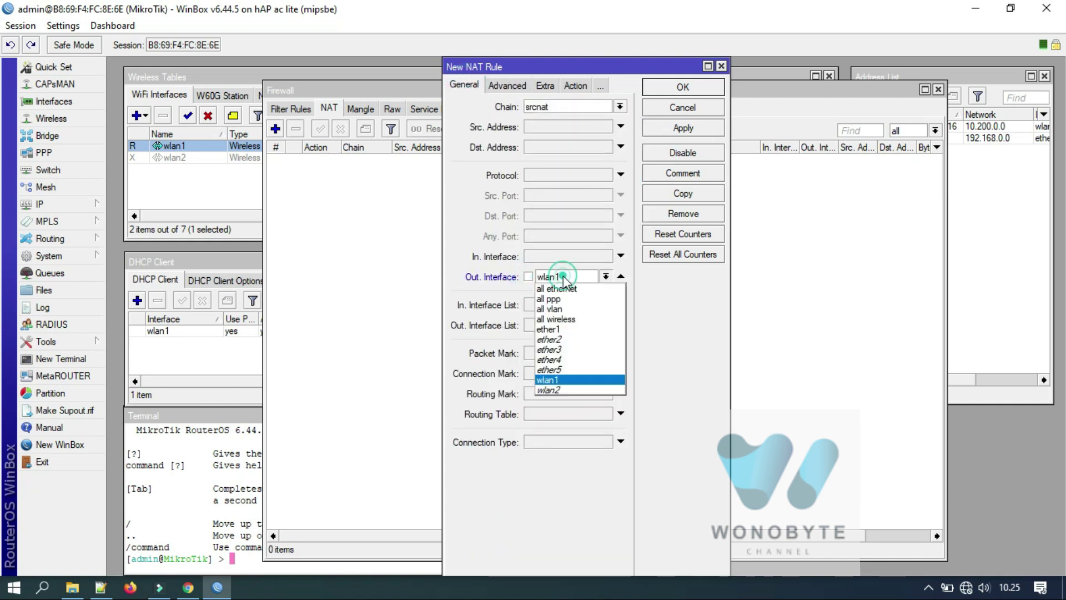
click(559, 381)
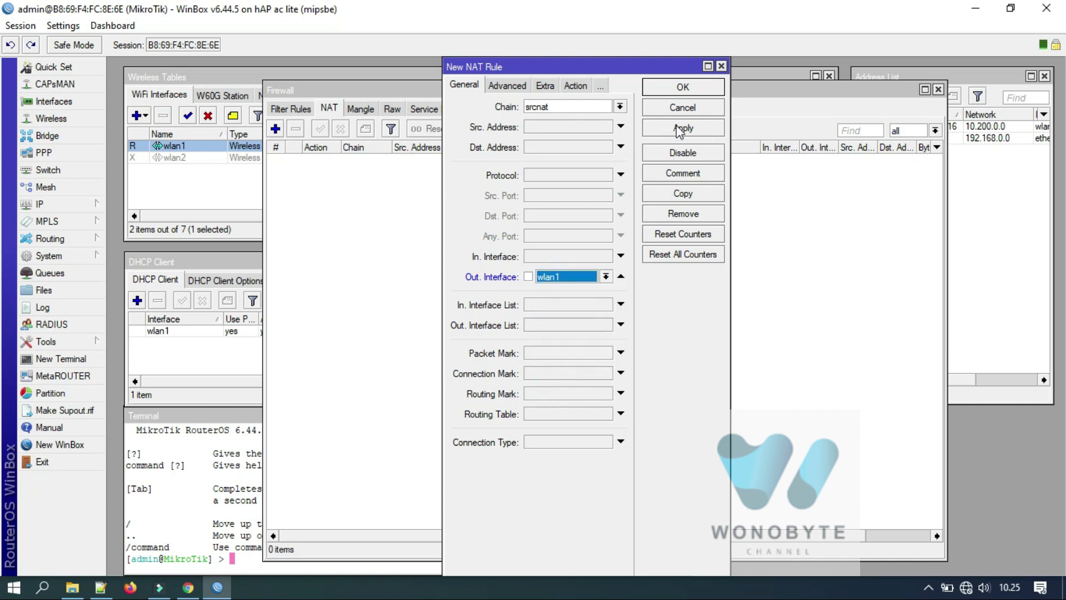
click(678, 129)
click(679, 88)
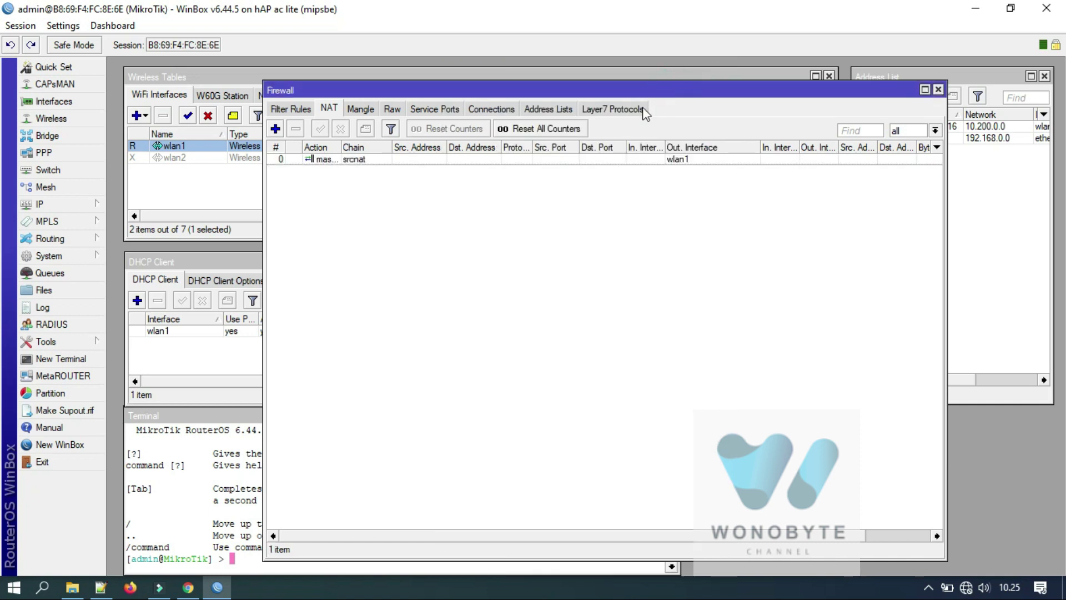
click(938, 90)
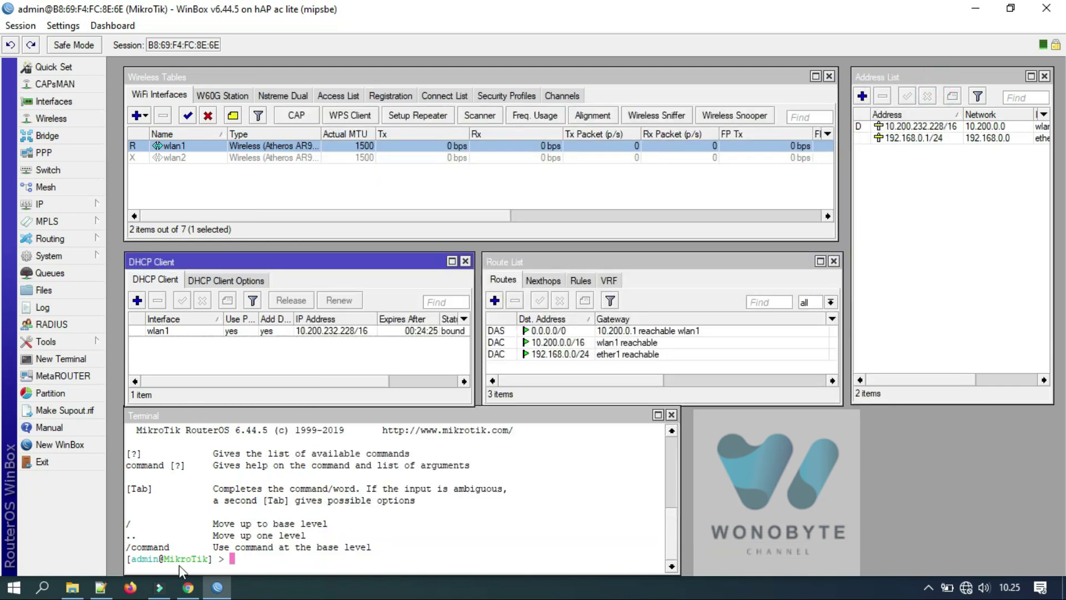
click(189, 588)
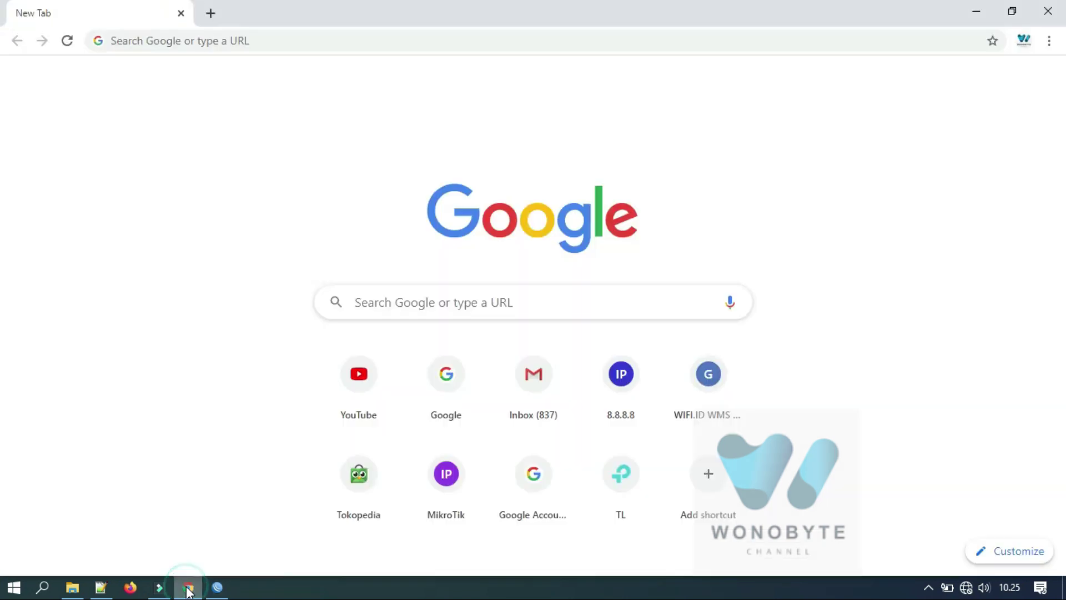
Browse to 8.8.8.8 to trigger the wifi.id login redirect, closing the leftover welcome2.wifi.id tab.
click(192, 41)
text(8.8.8.8)
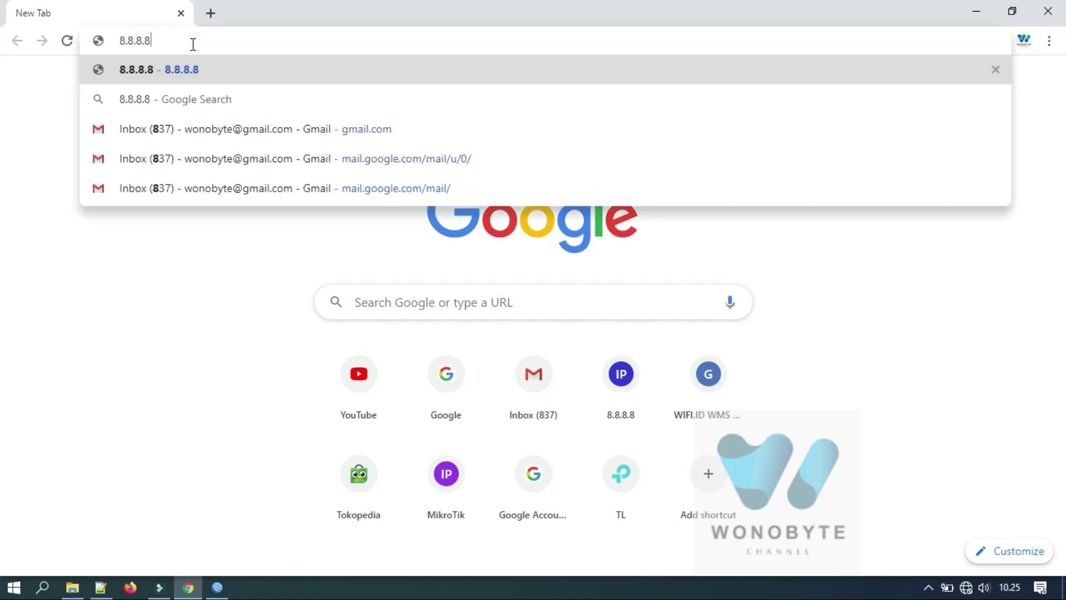
key(Return)
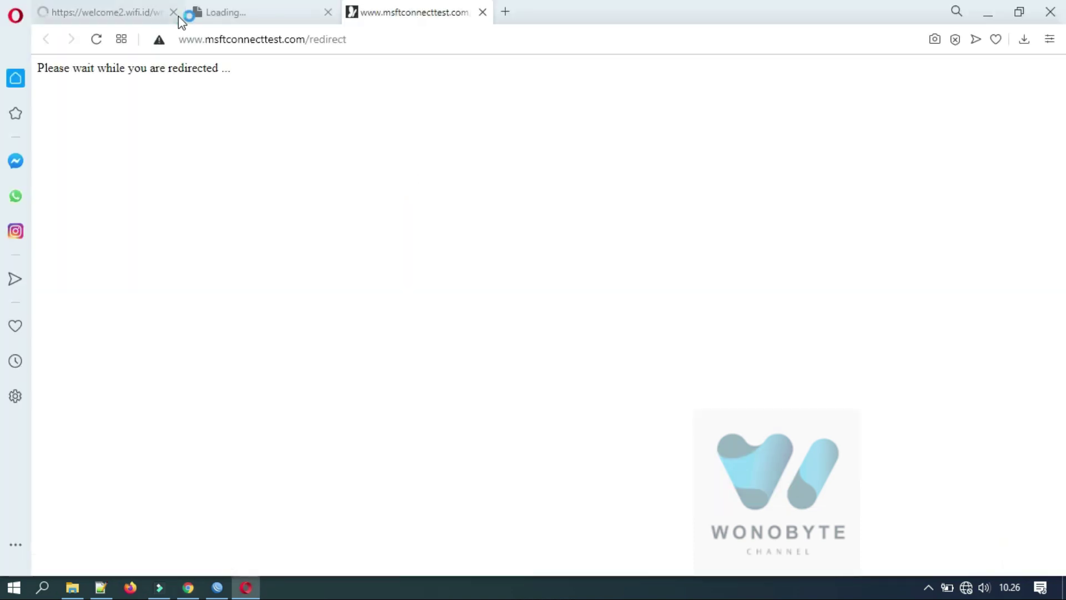
click(178, 15)
Close the still-loading tab and exit Opera.
click(179, 15)
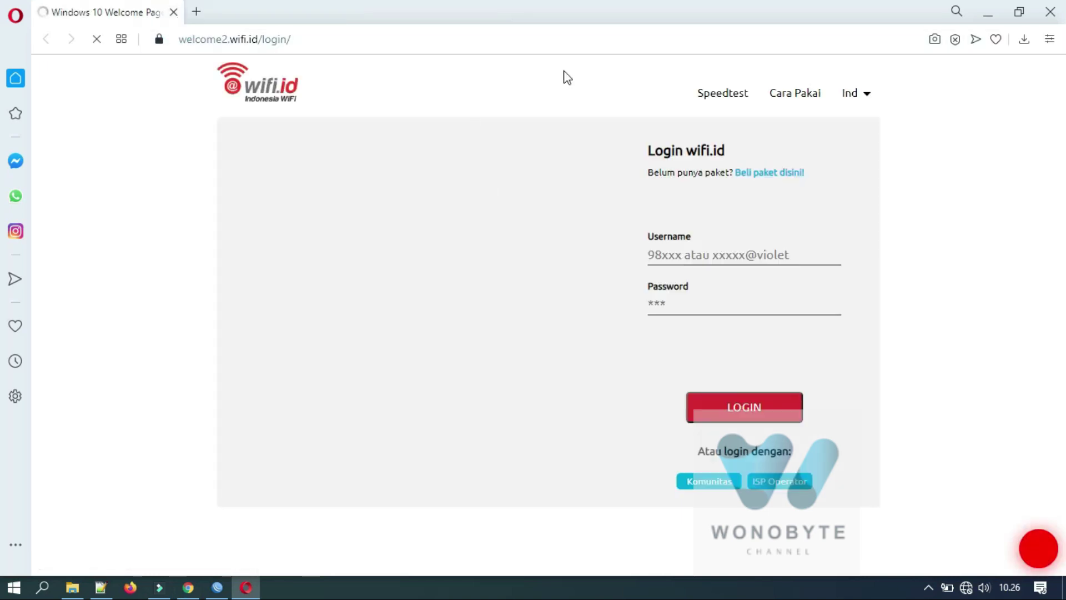
click(1062, 12)
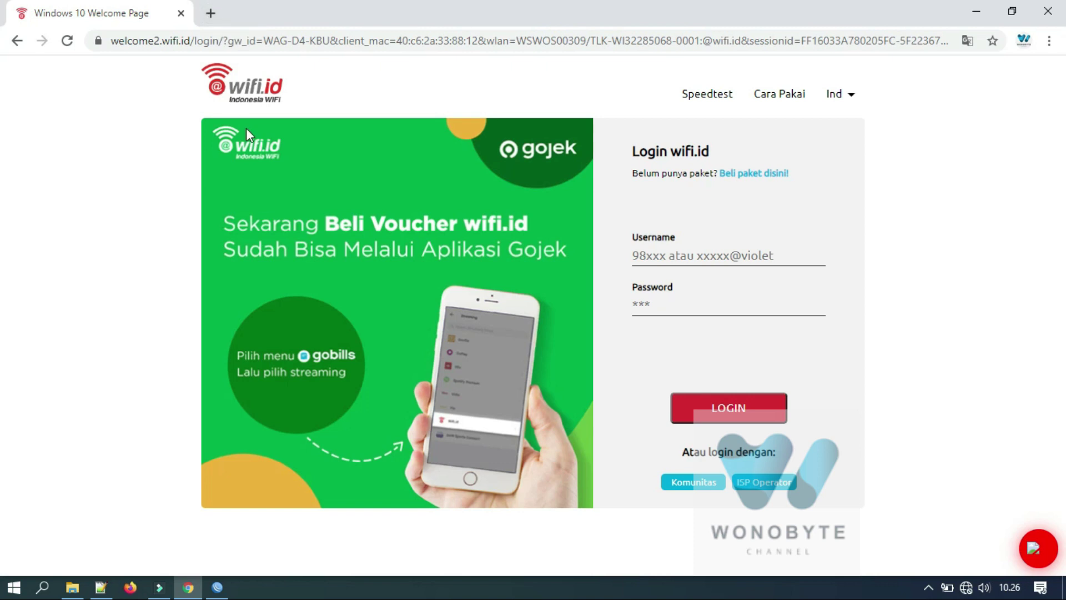
View the wifi.id login page's HTML source and locate the var urlx line.
key(ctrl+u)
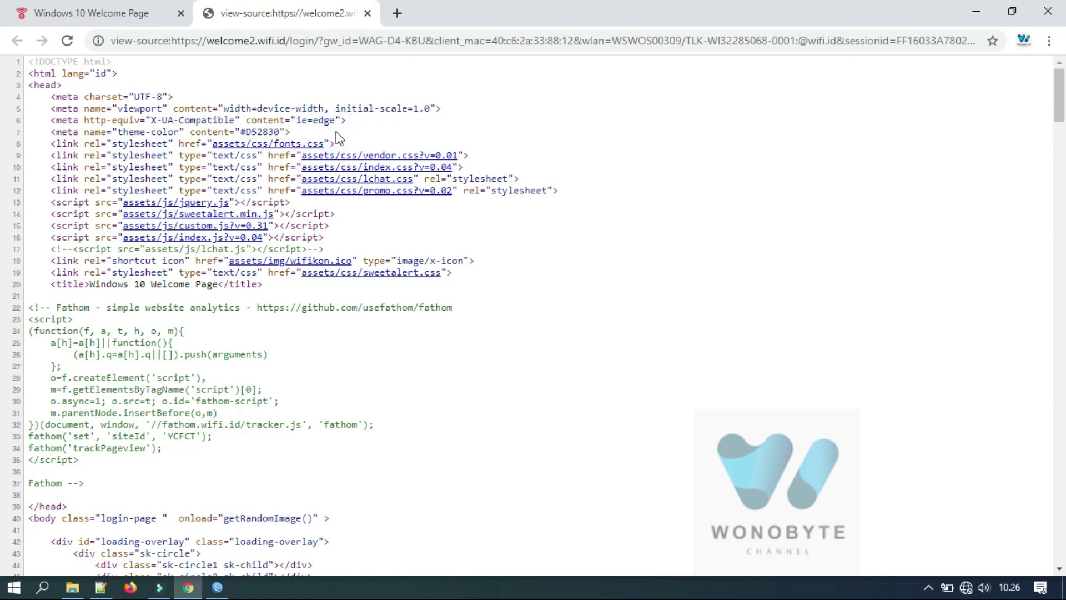
scroll(335, 132, down, 8)
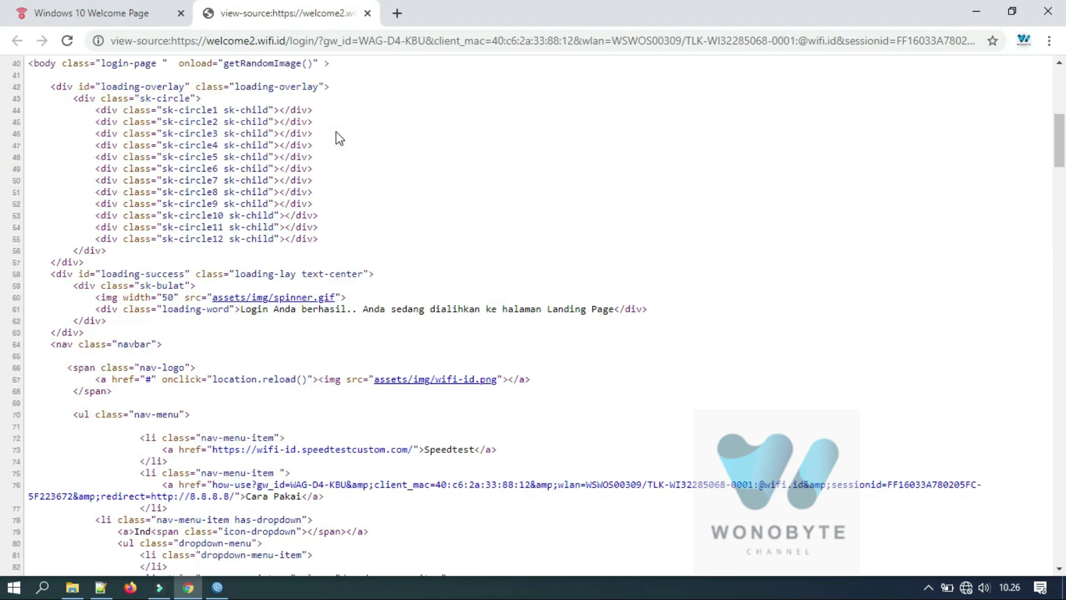
scroll(335, 132, up, 8)
scroll(335, 131, down, 15)
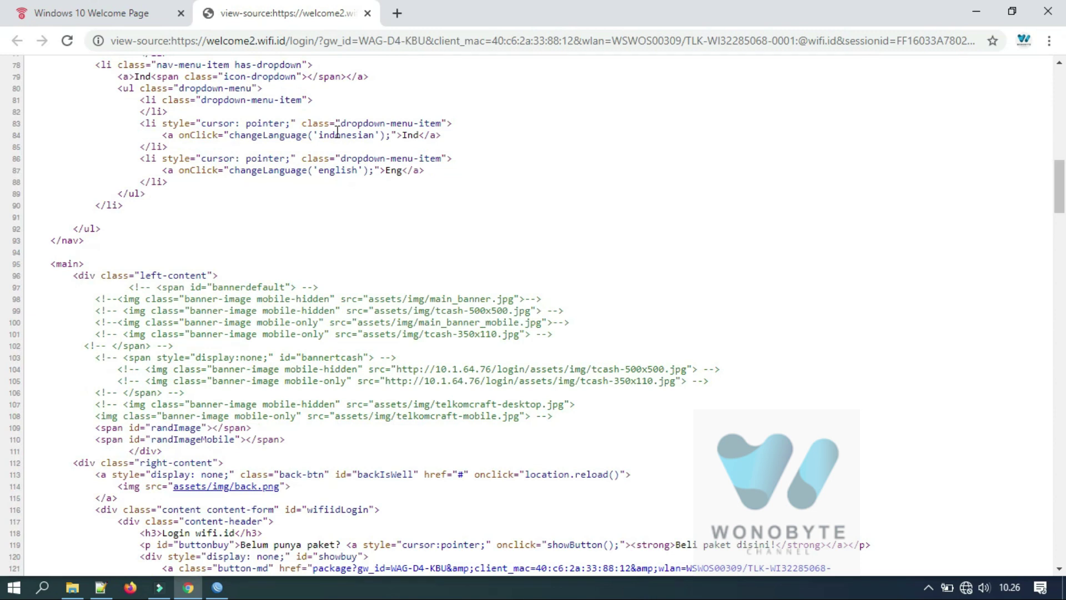
scroll(337, 134, down, 15)
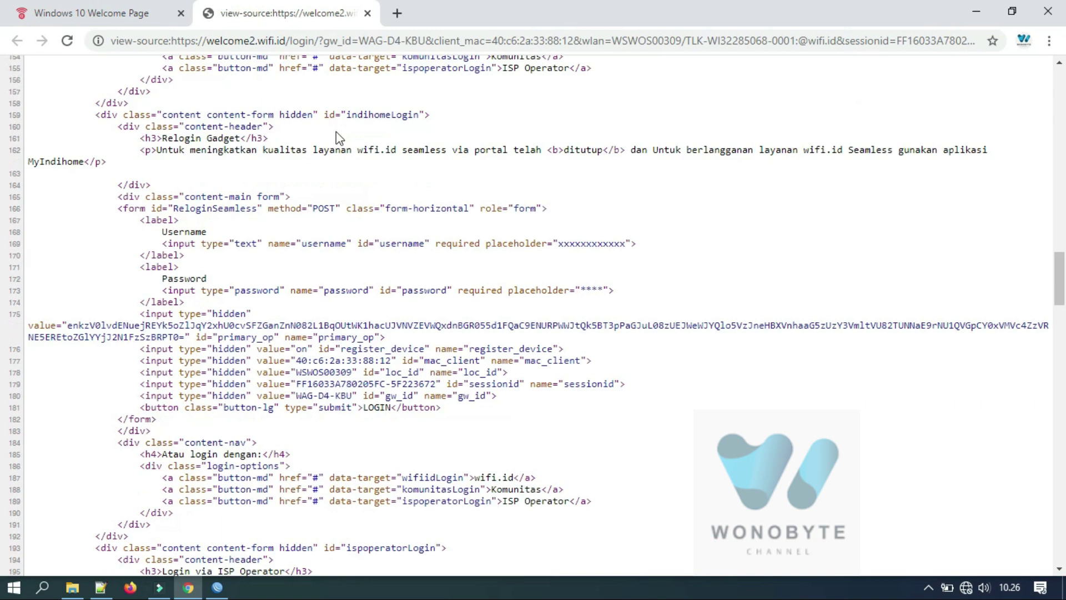
scroll(336, 132, down, 15)
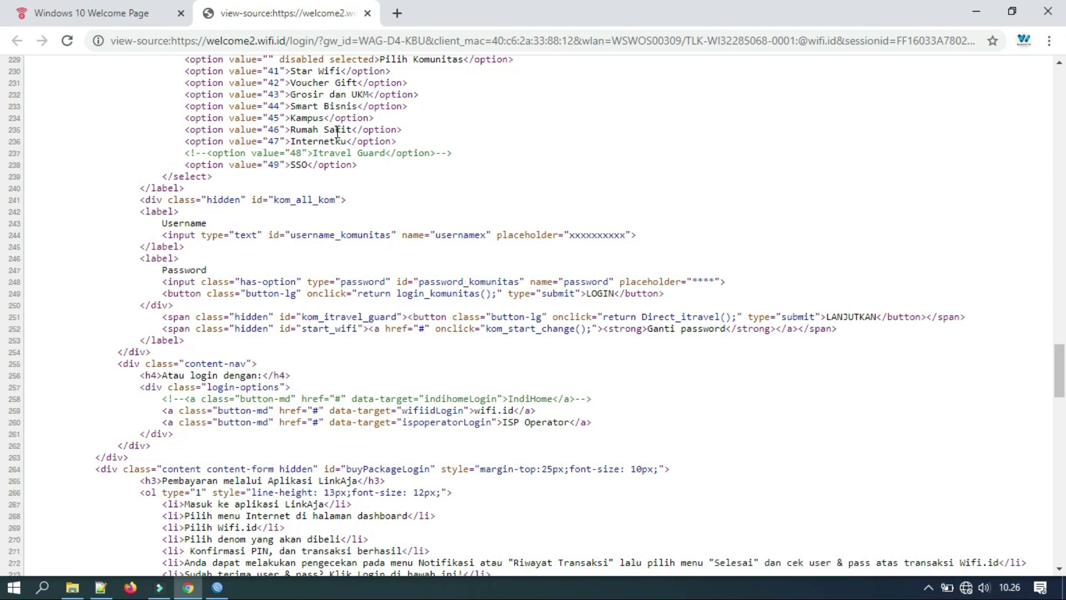
scroll(336, 132, down, 8)
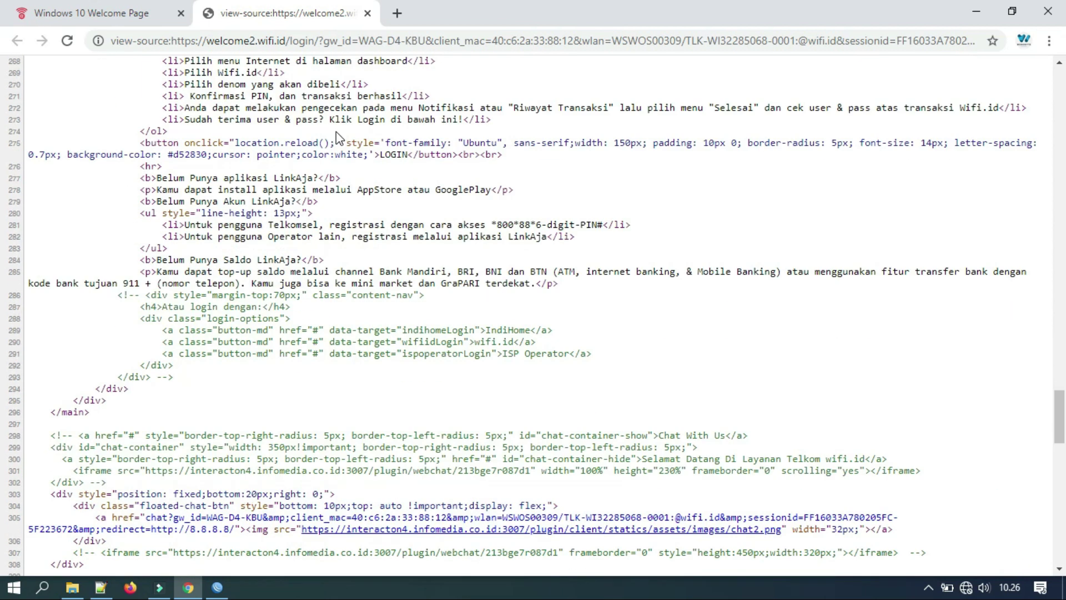
scroll(336, 132, down, 8)
scroll(335, 132, down, 8)
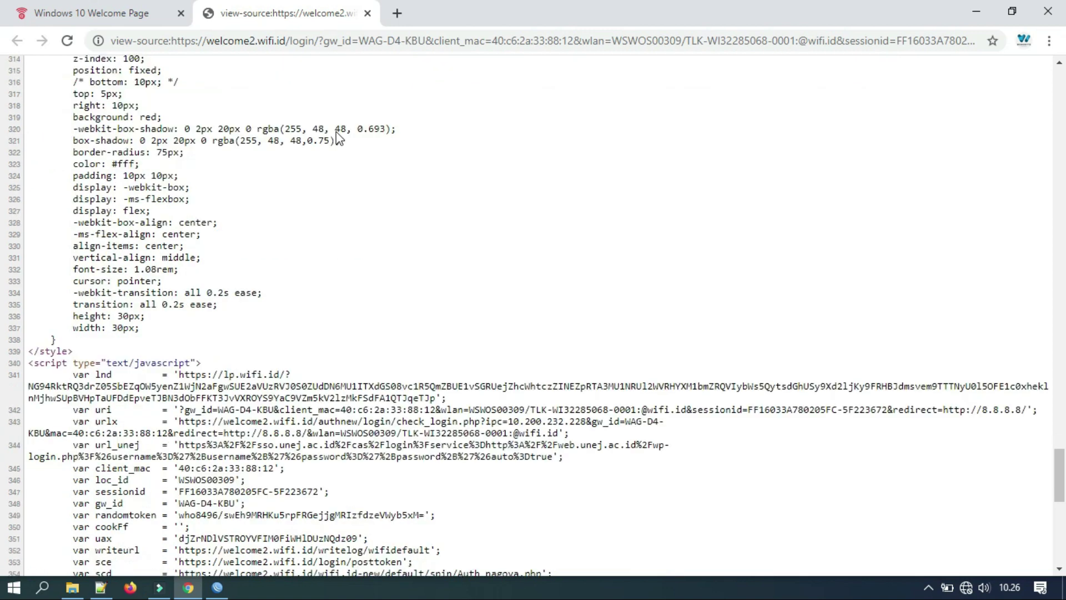
scroll(335, 132, up, 1)
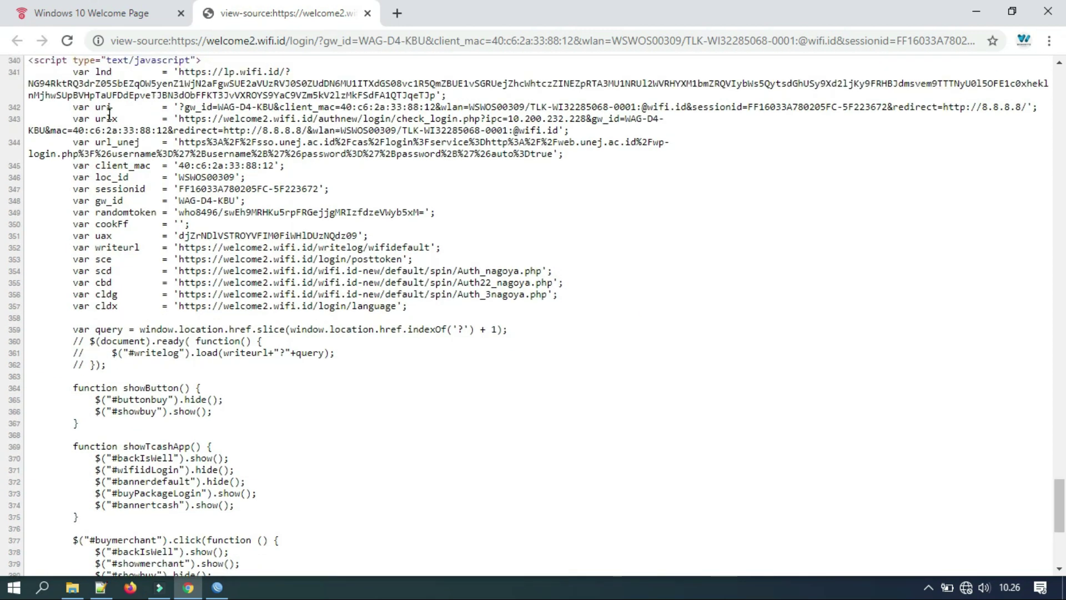
Select the full check_login URL value of urlx and copy it to the clipboard.
mouse_move(123, 130)
mouse_down()
mouse_move(93, 118)
mouse_move(113, 119)
mouse_up()
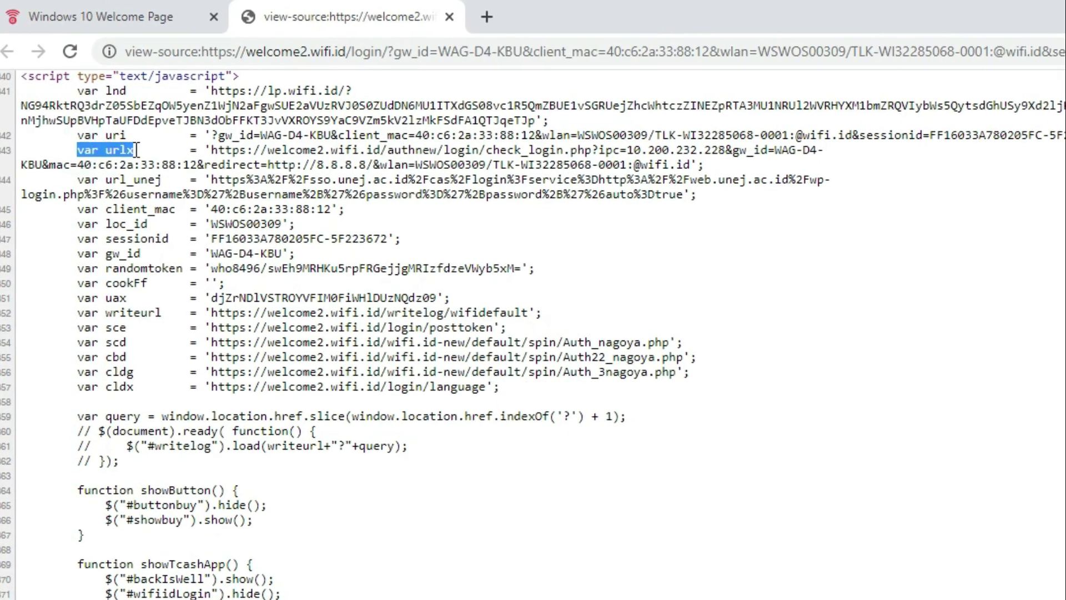
click(213, 145)
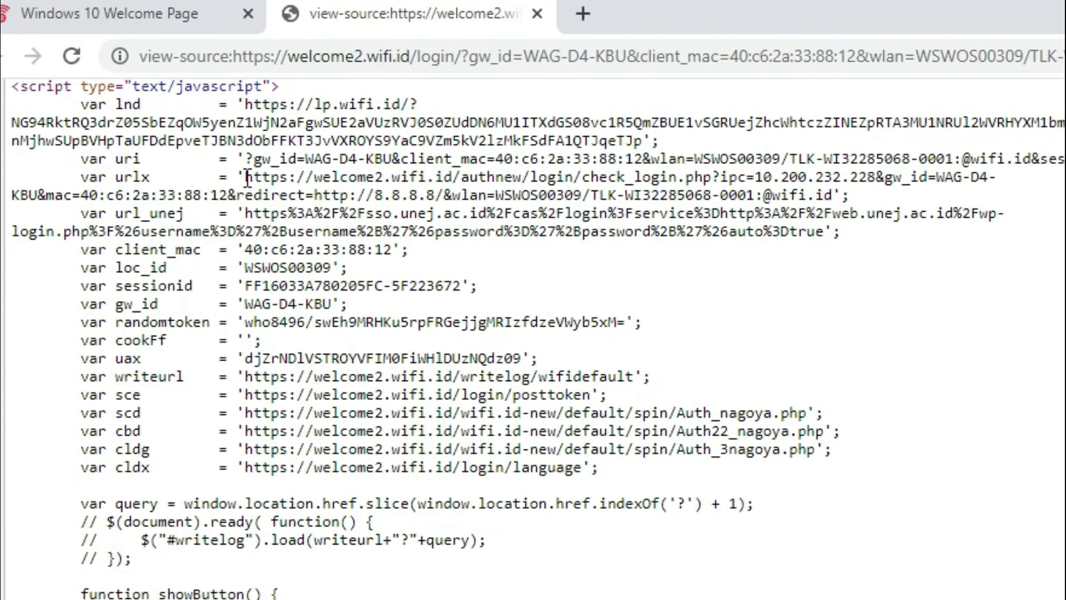
drag(243, 181, 831, 194)
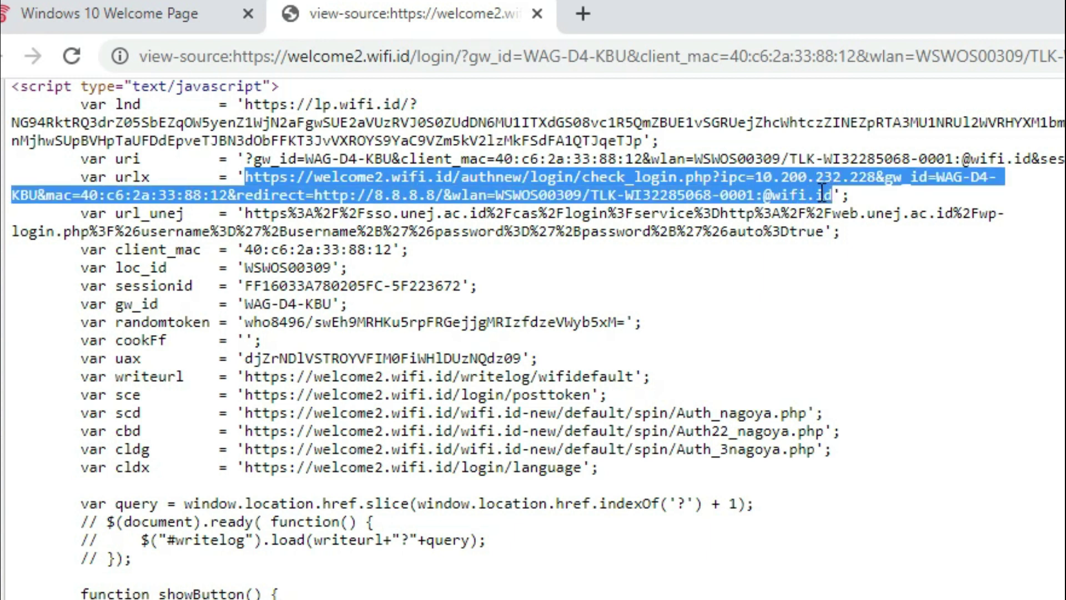
right_click(752, 186)
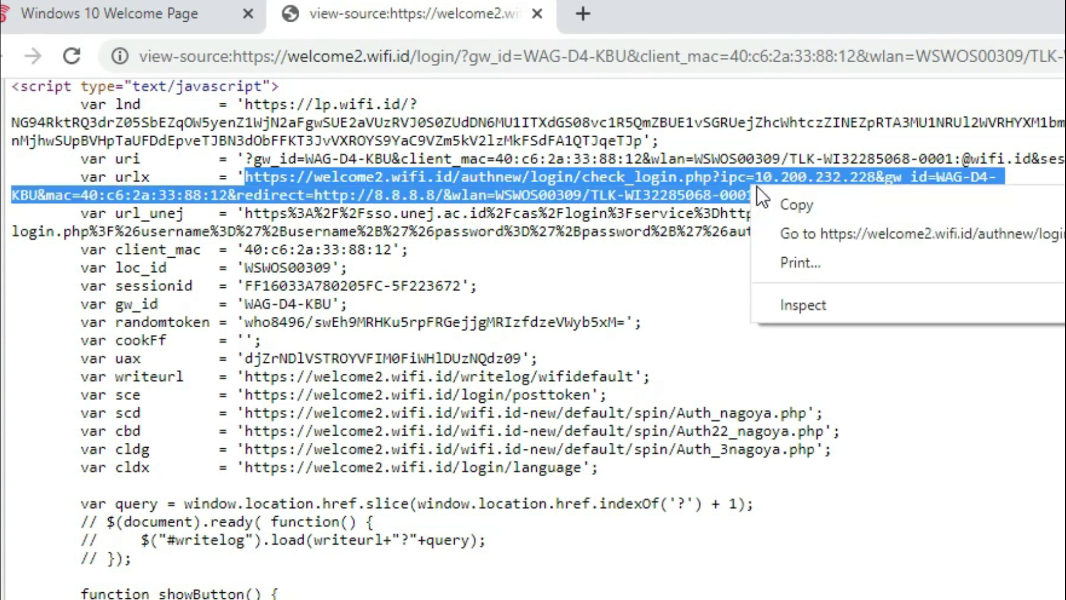
click(784, 204)
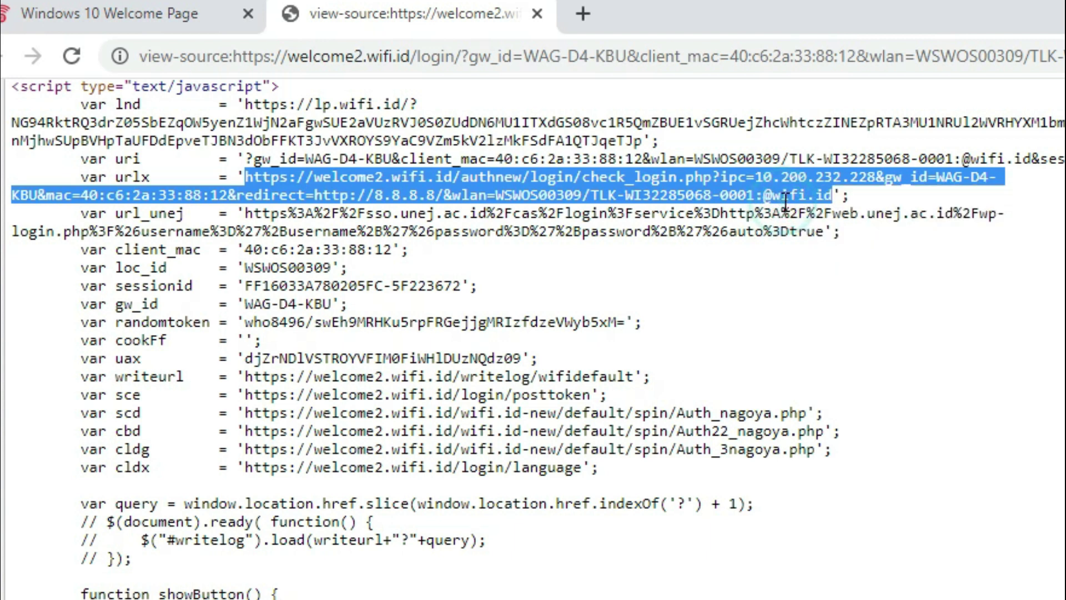
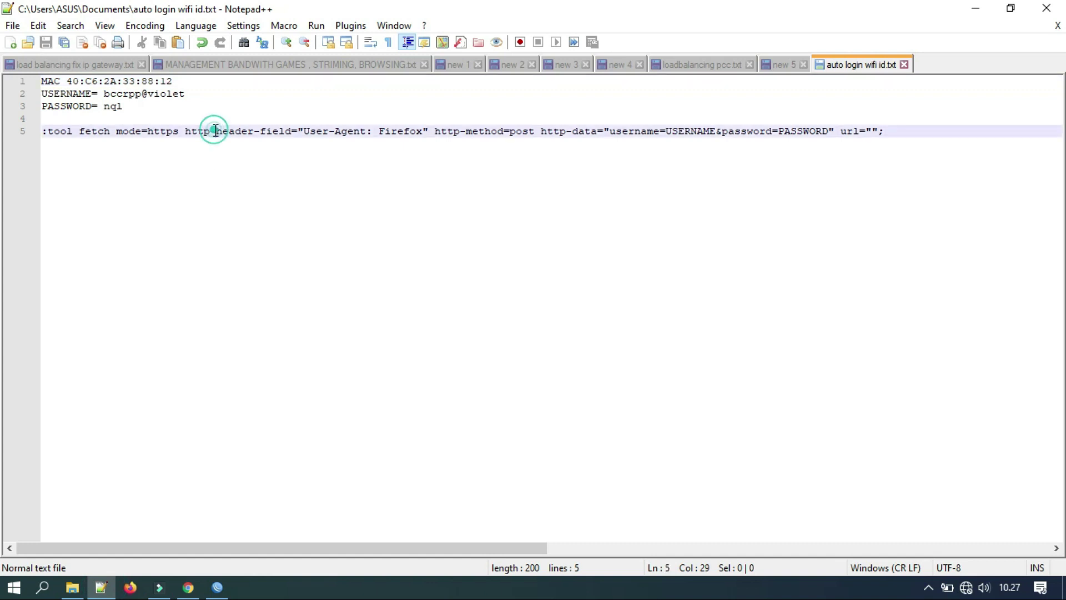
Replace the USERNAME placeholder with the account's full username from line 2.
click(125, 94)
click(110, 105)
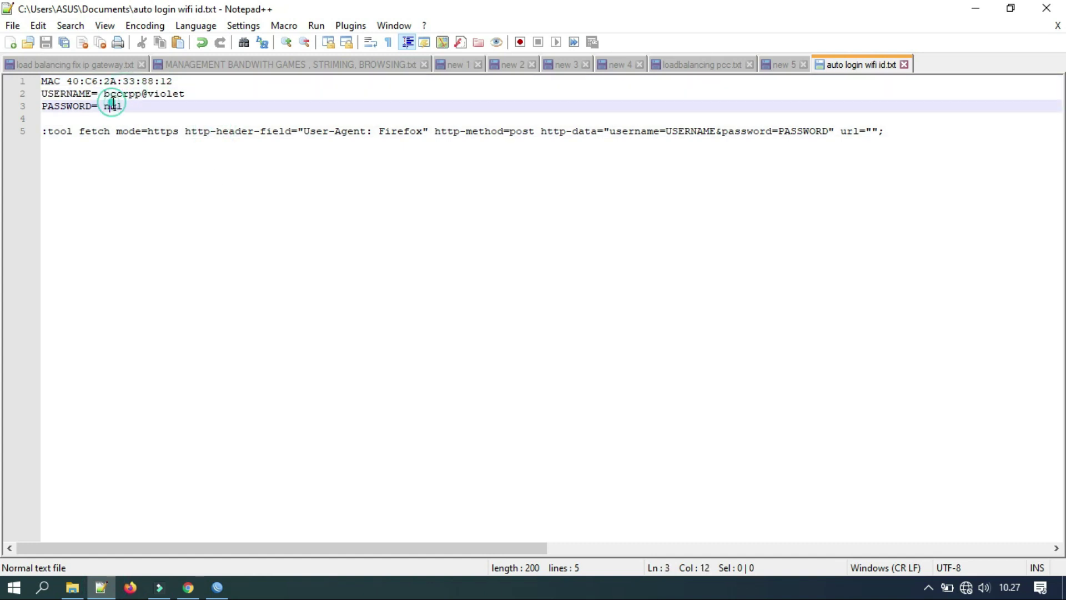
drag(718, 129, 670, 134)
text(bccr)
key(Return)
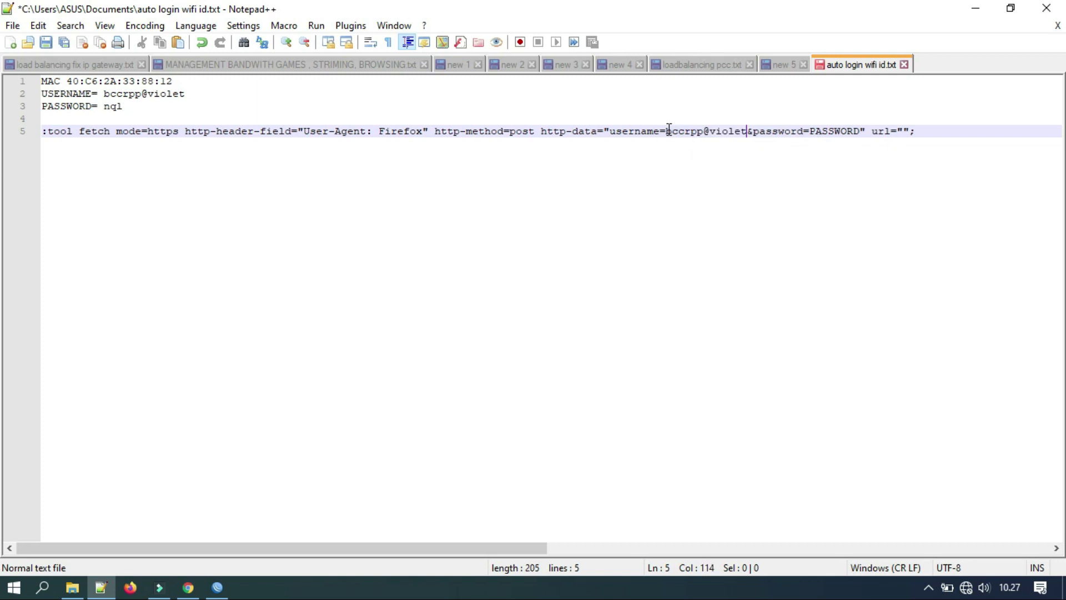
Replace PASSWORD with the account password and paste the wifi.id login URL into url.
drag(811, 129, 861, 129)
key(BackSpace)
text(nq)
key(Return)
click(873, 133)
key(ctrl+v)
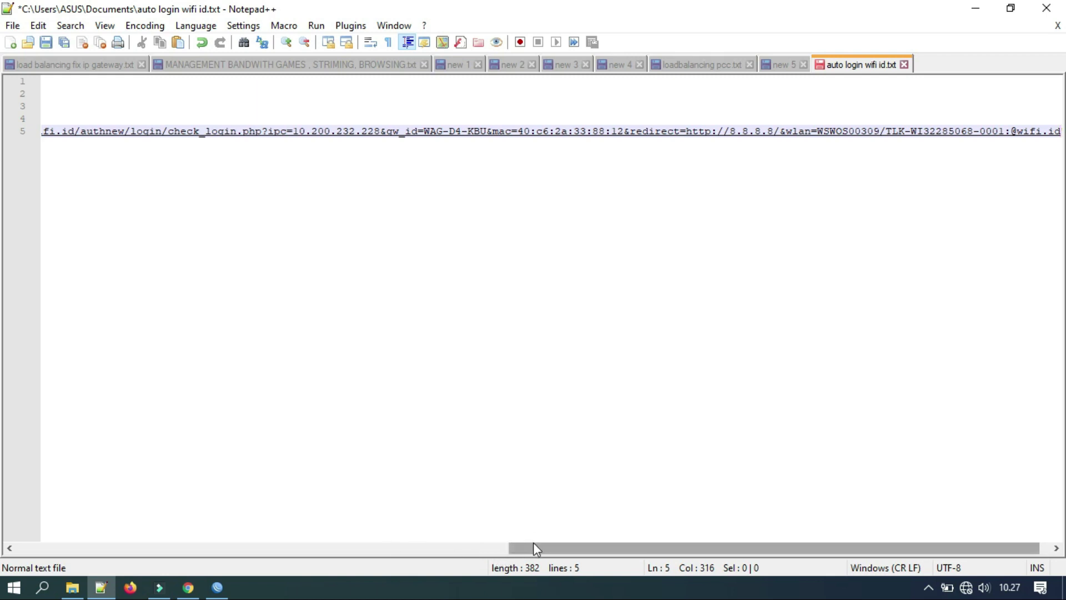
Escape the question mark after .php in the login URL as \?
drag(541, 552, 415, 549)
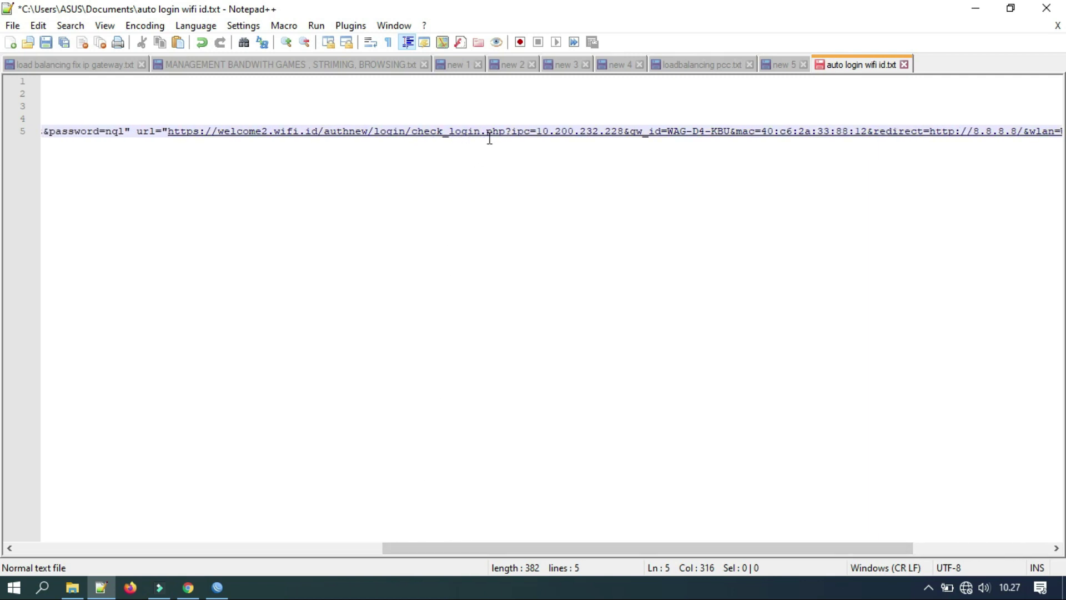
click(510, 133)
text(\)
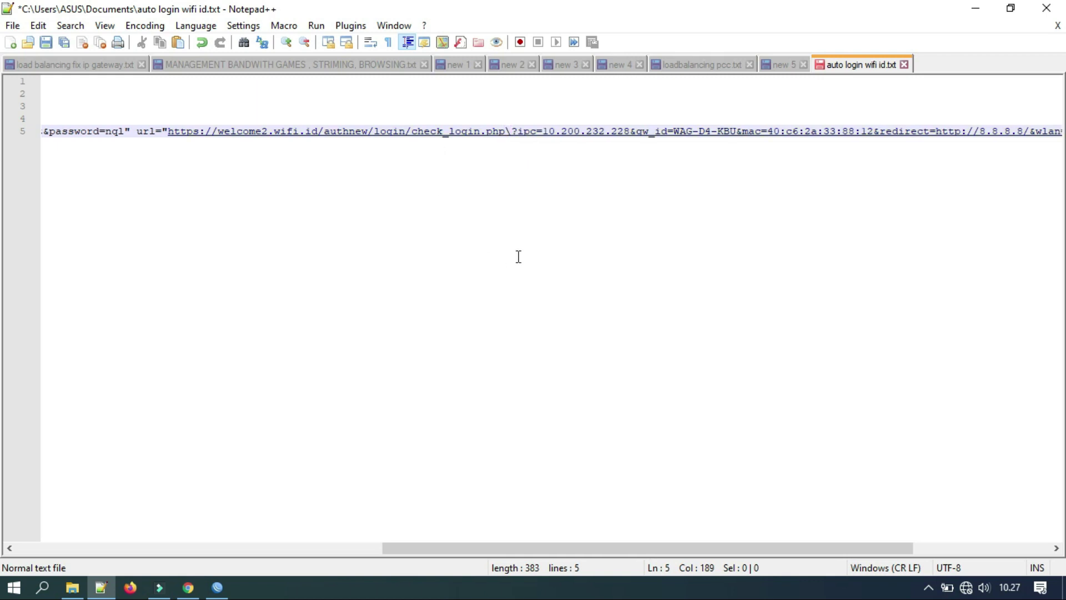
key(End)
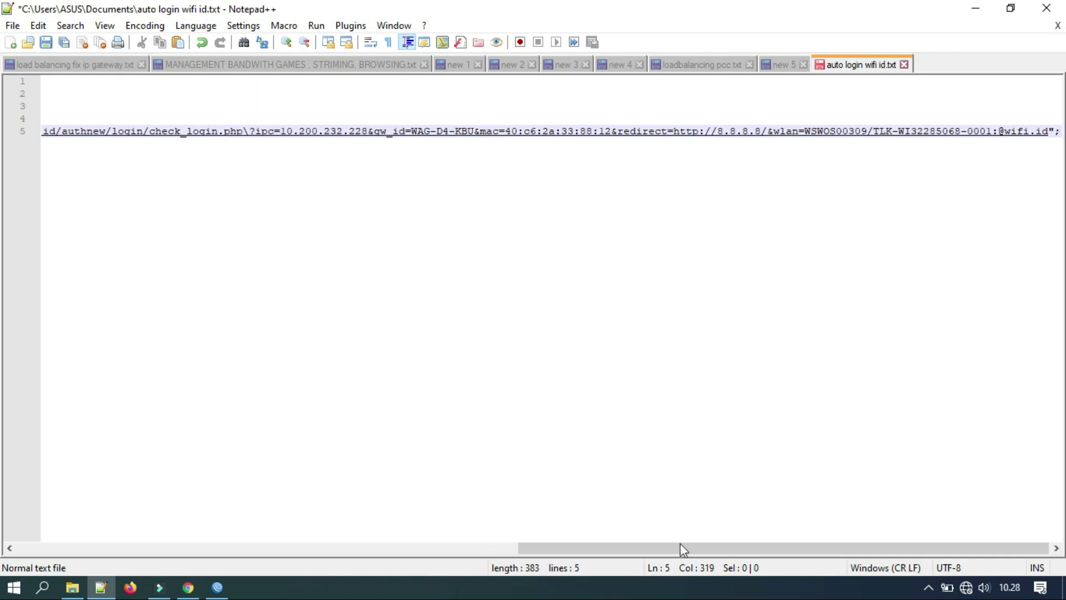
Select the whole fetch command on line 5 and switch to WinBox.
drag(767, 548, 225, 547)
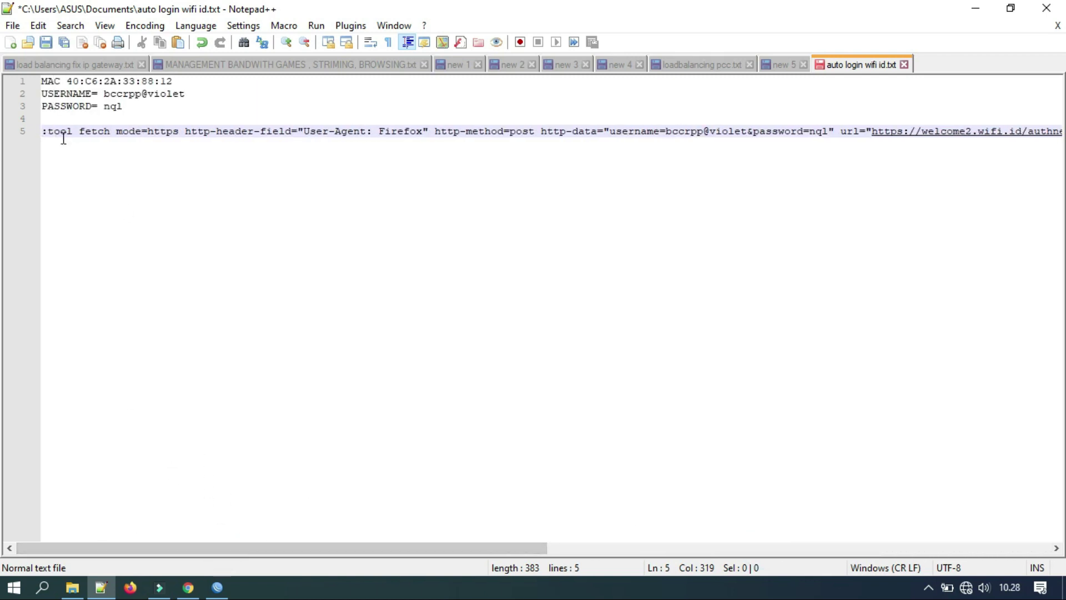
click(43, 130)
key(shift+End)
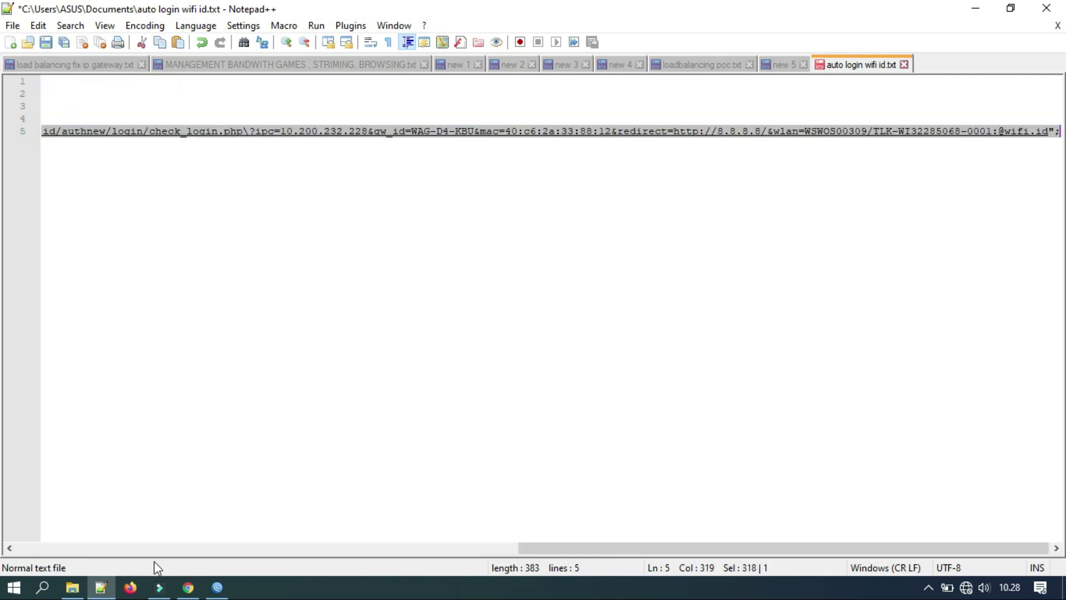
click(217, 587)
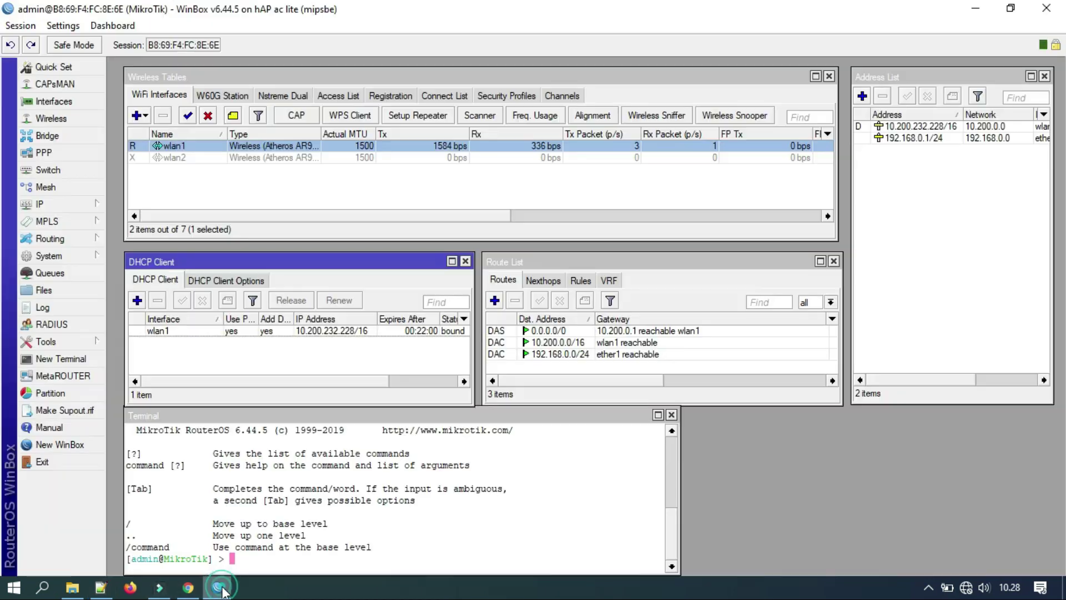
Move the terminal to the top and place a second, narrower terminal at top right.
click(394, 430)
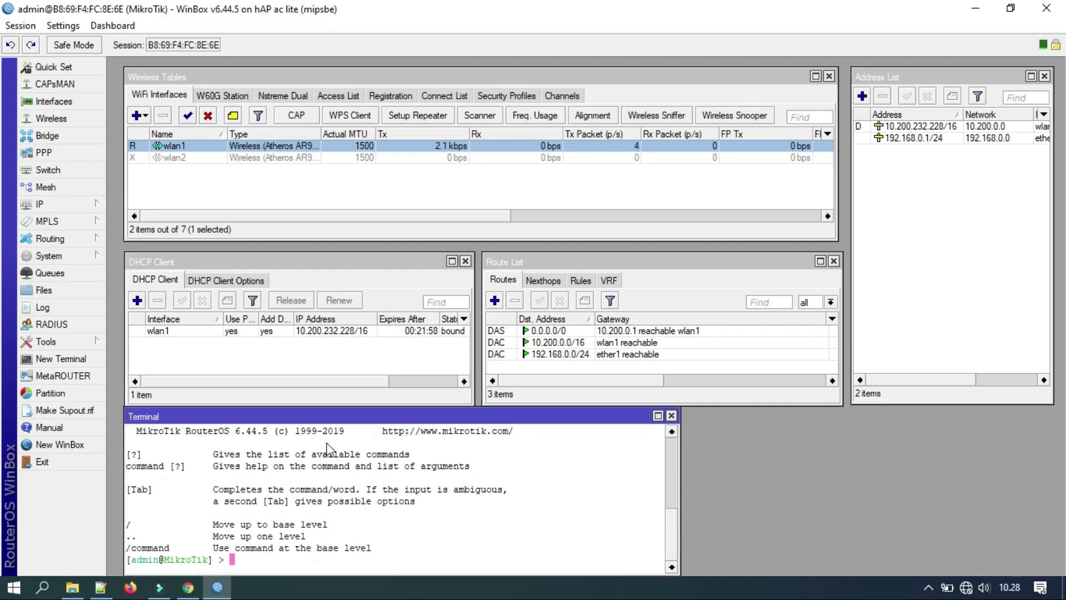
drag(330, 421, 330, 83)
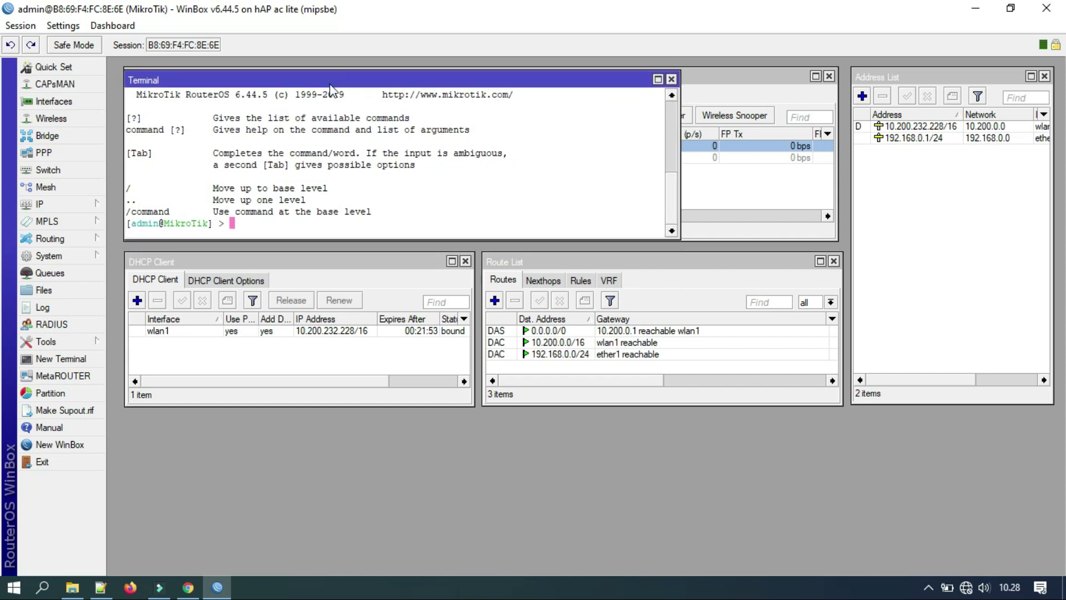
click(61, 359)
drag(308, 248, 659, 237)
drag(1018, 290, 802, 288)
drag(742, 240, 964, 83)
Run ping 1.1.1.1 in the second terminal and readjust both terminals' widths.
text(ping 1.1.1.1)
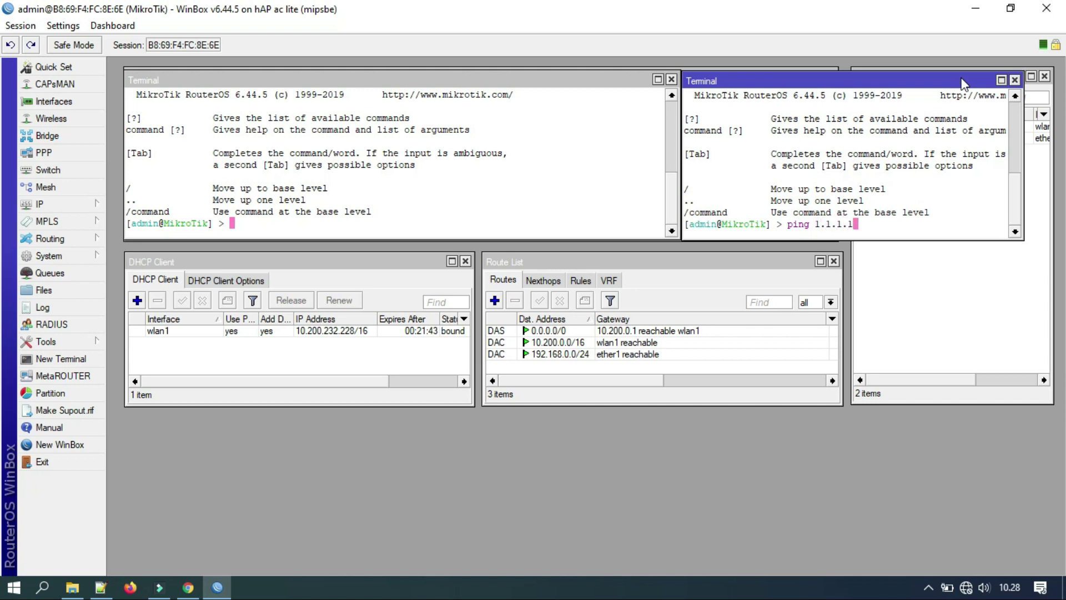
key(Return)
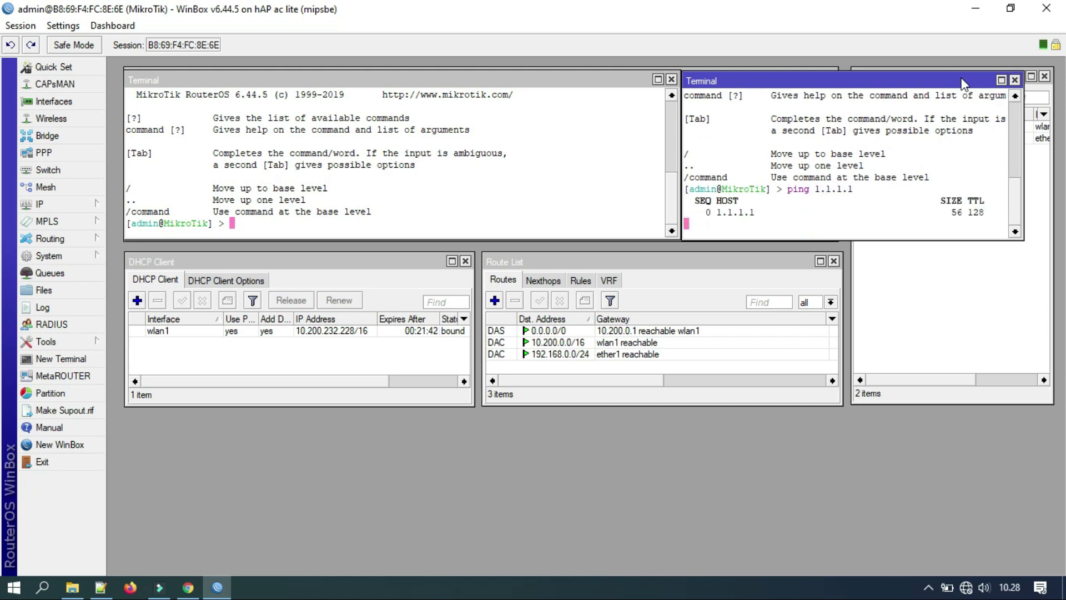
drag(678, 115, 602, 115)
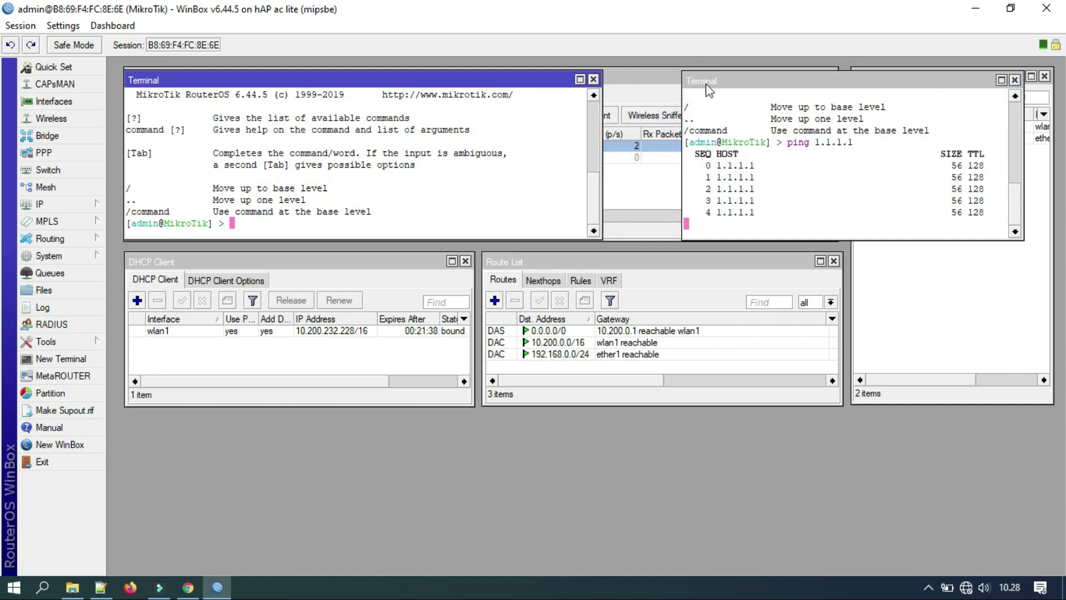
drag(709, 90, 632, 91)
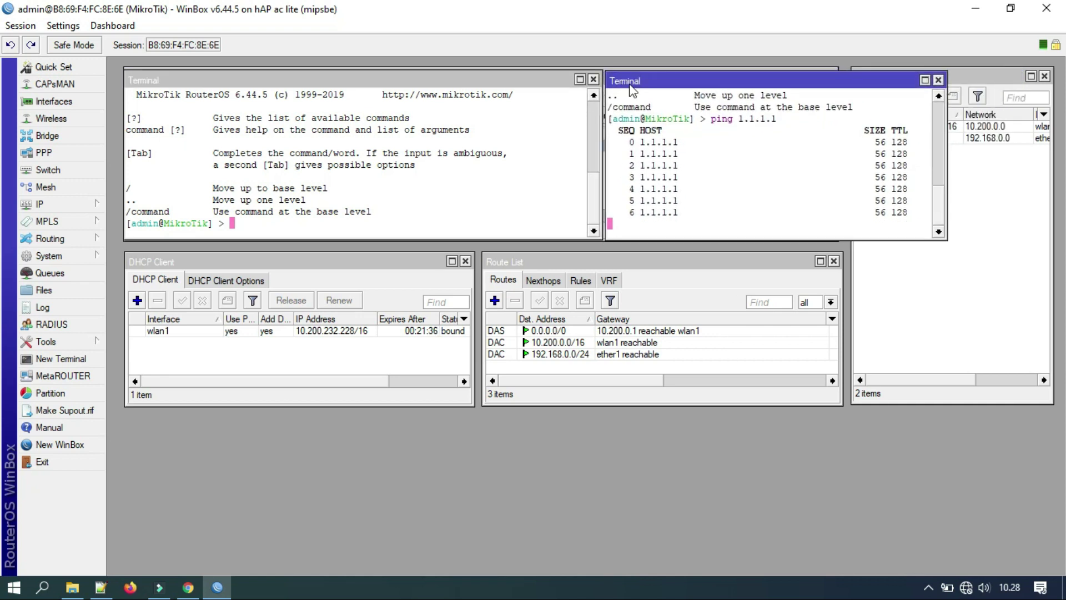
drag(948, 152, 1010, 151)
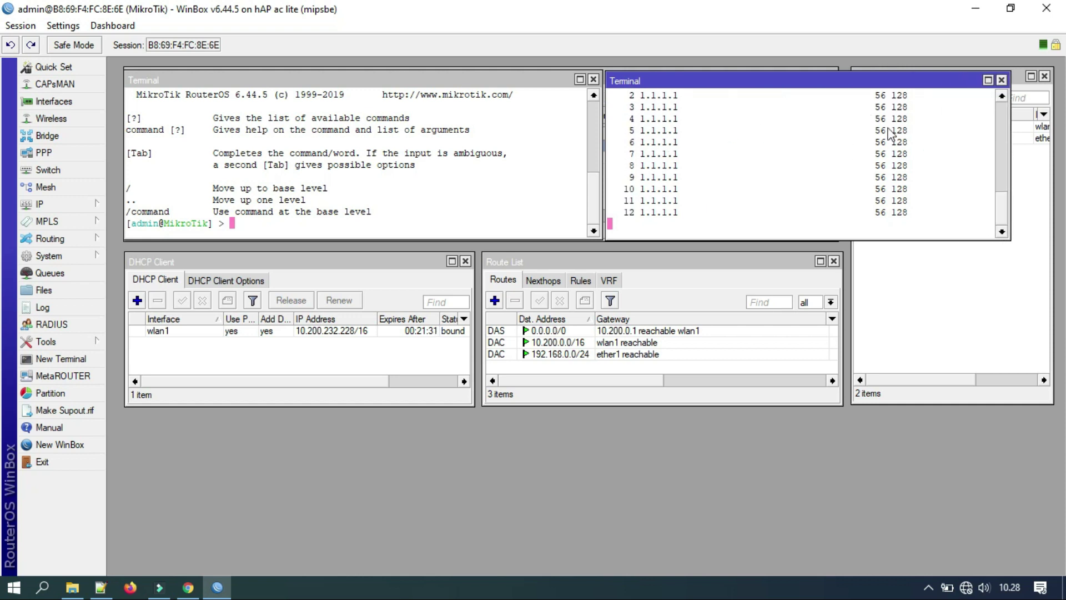
click(283, 221)
Ping google.com, close that terminal, then ping 8.8.8.8 in a new terminal.
text(ping )
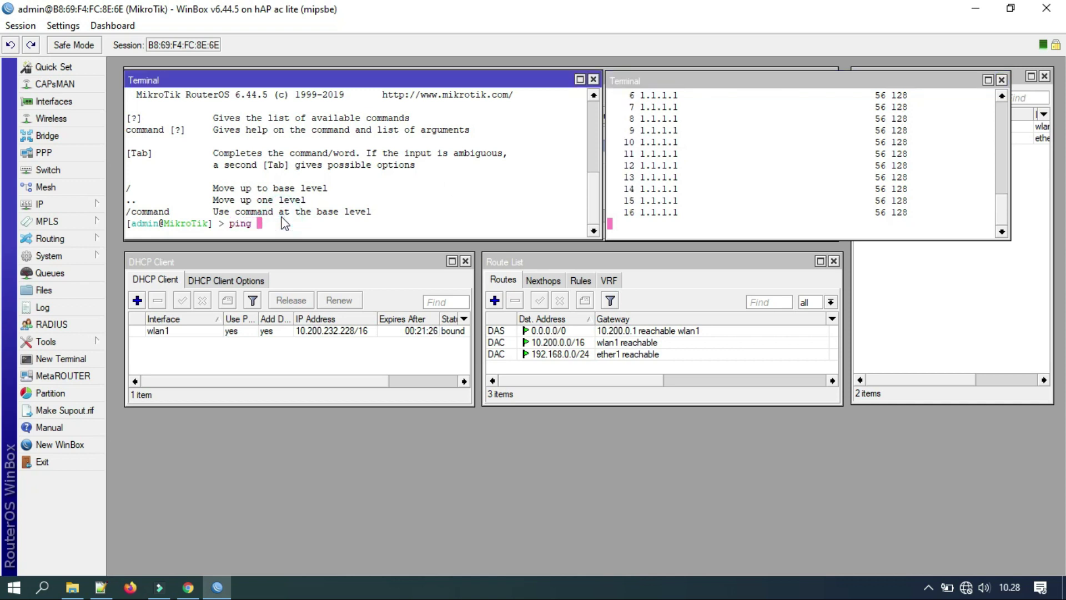
text(google.com)
key(Return)
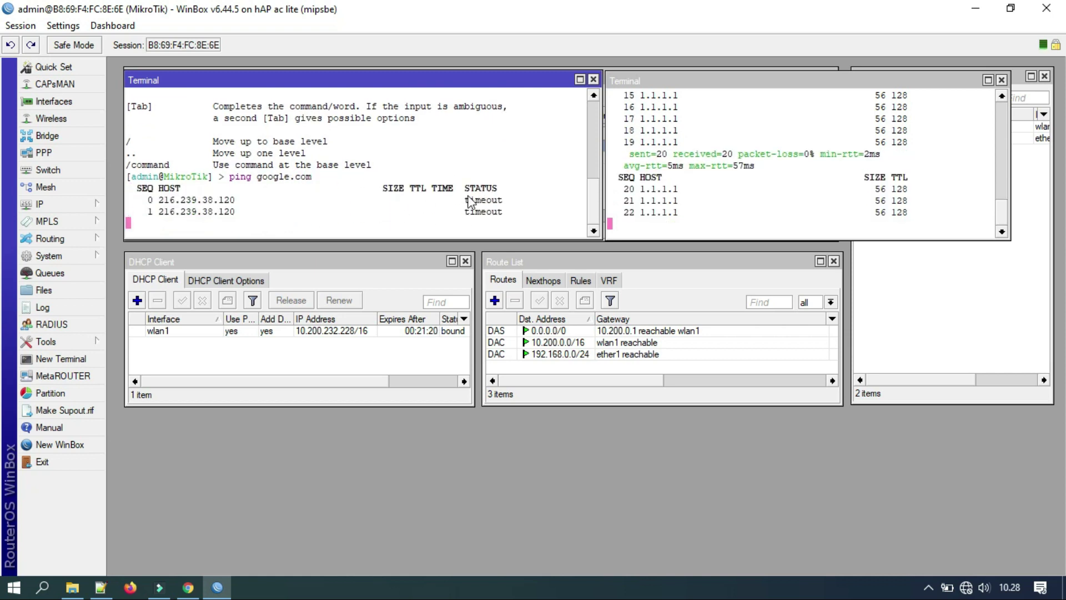
click(593, 80)
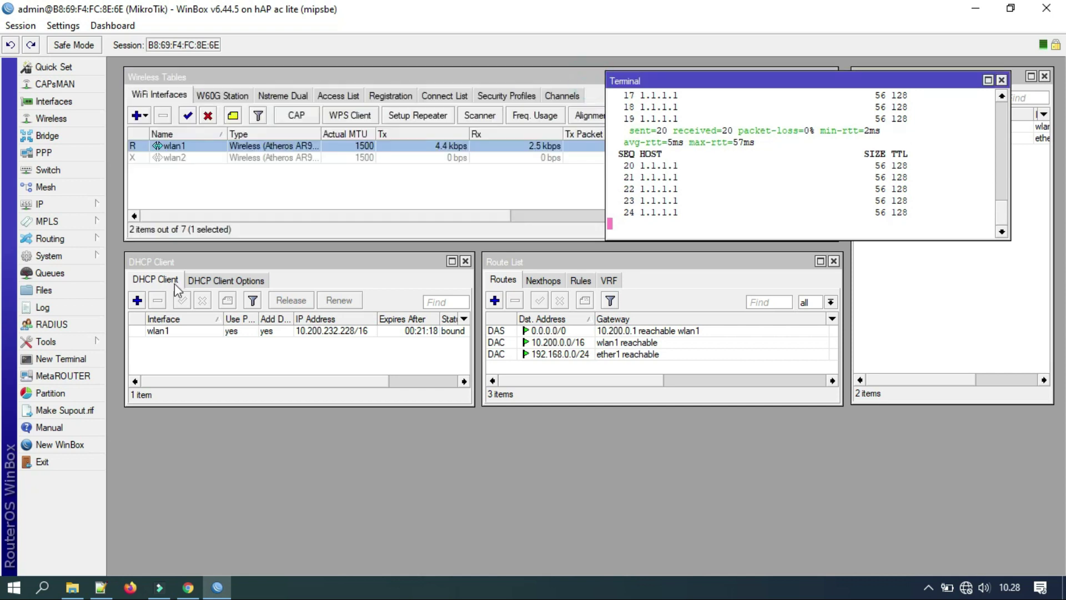
click(78, 359)
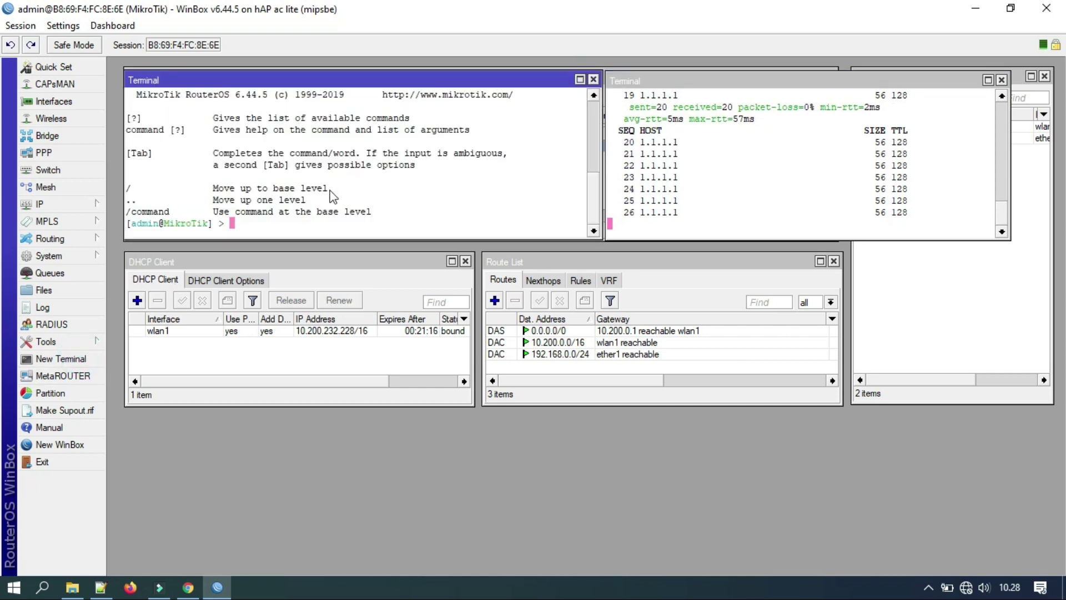
text(ping )
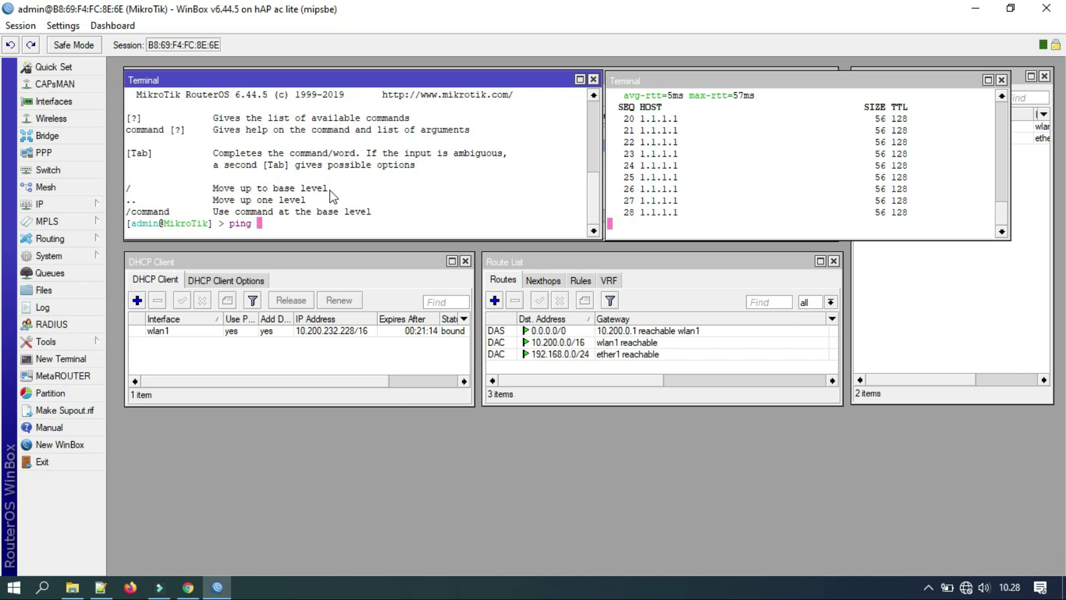
text(8.8.8.8)
key(Return)
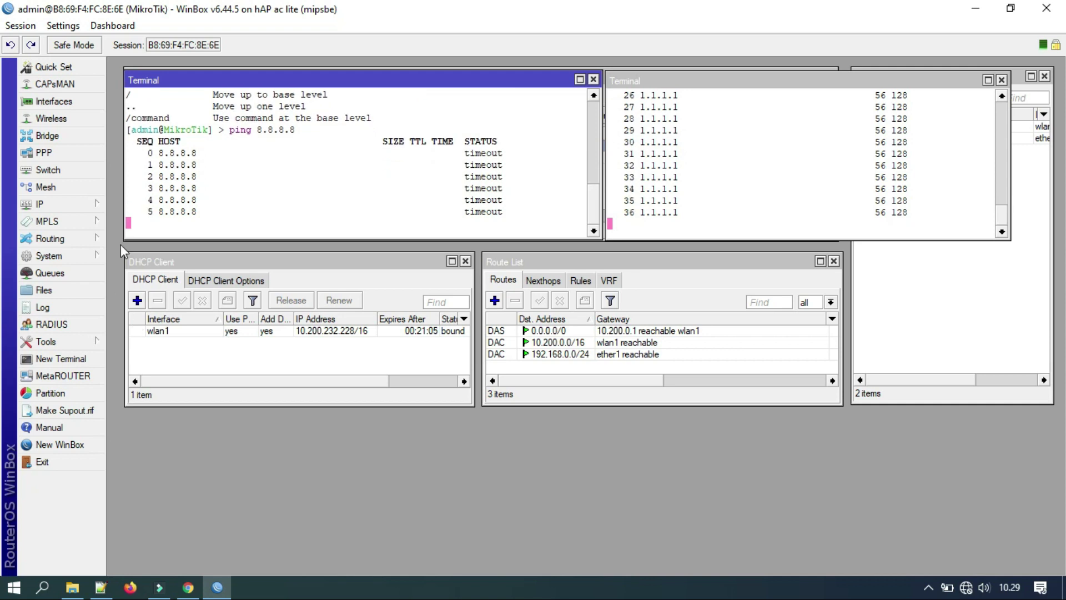
Open a third terminal lower down and bring up its paste menu at the prompt.
click(59, 358)
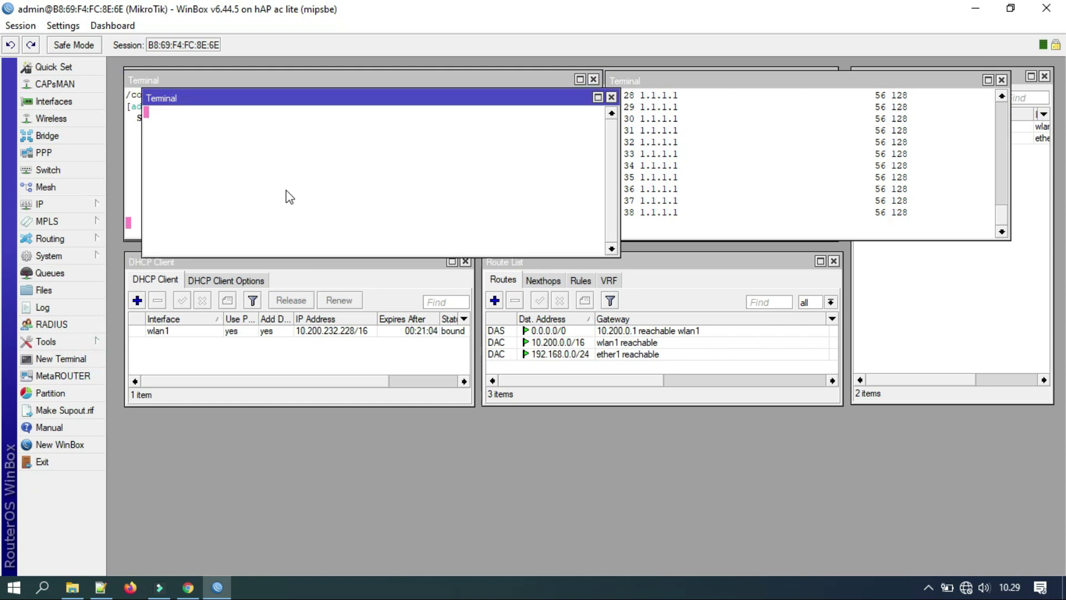
drag(276, 100, 259, 204)
right_click(234, 346)
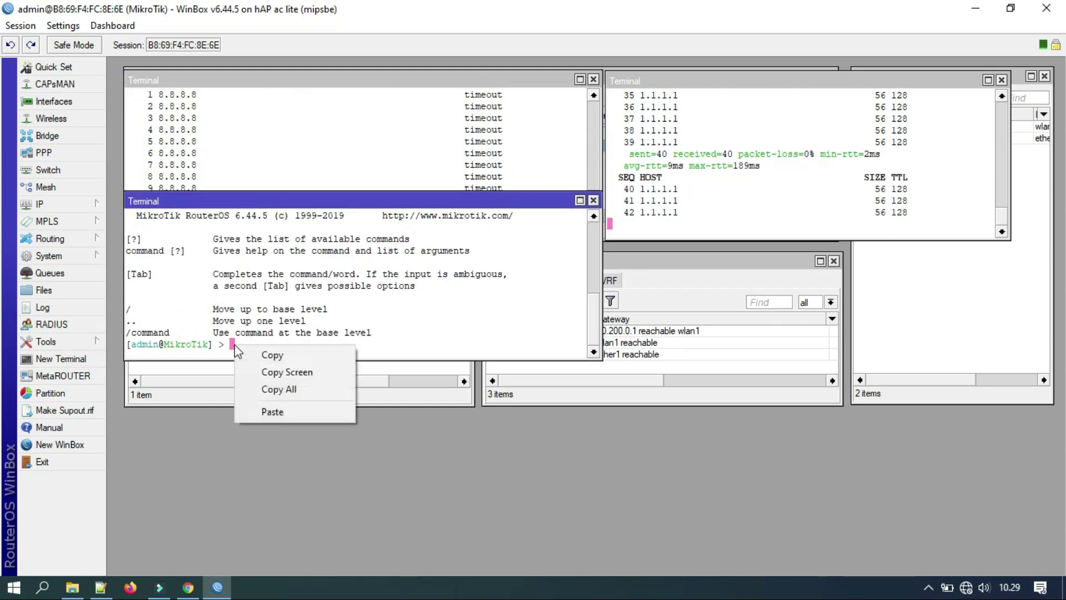
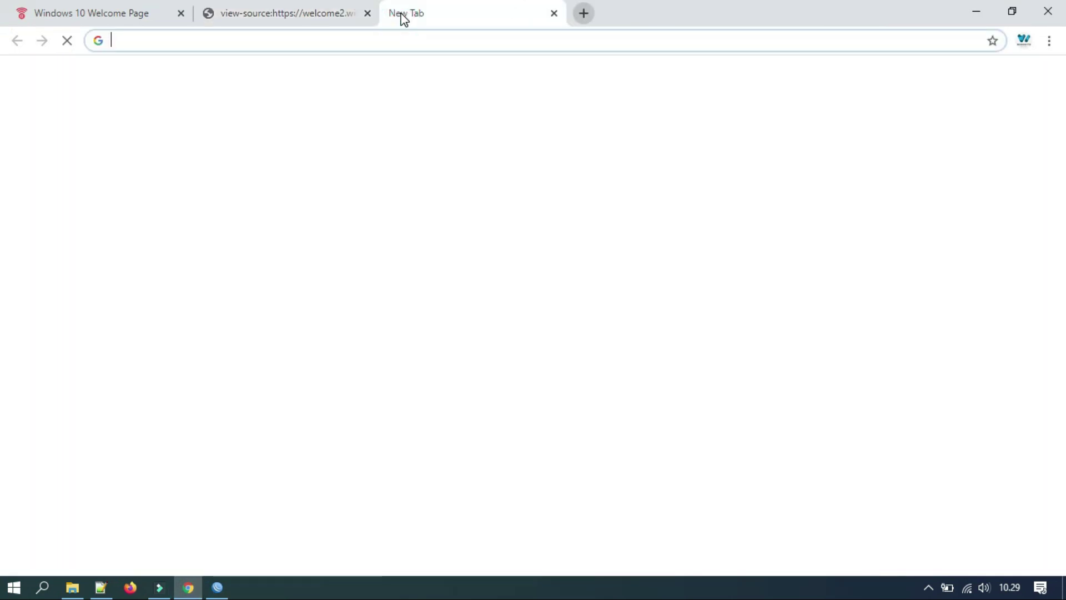
Go to welcome2.wifi.id/logout from the address bar to log out of the wifi.id session.
text(log)
key(BackSpace)
key(BackSpace)
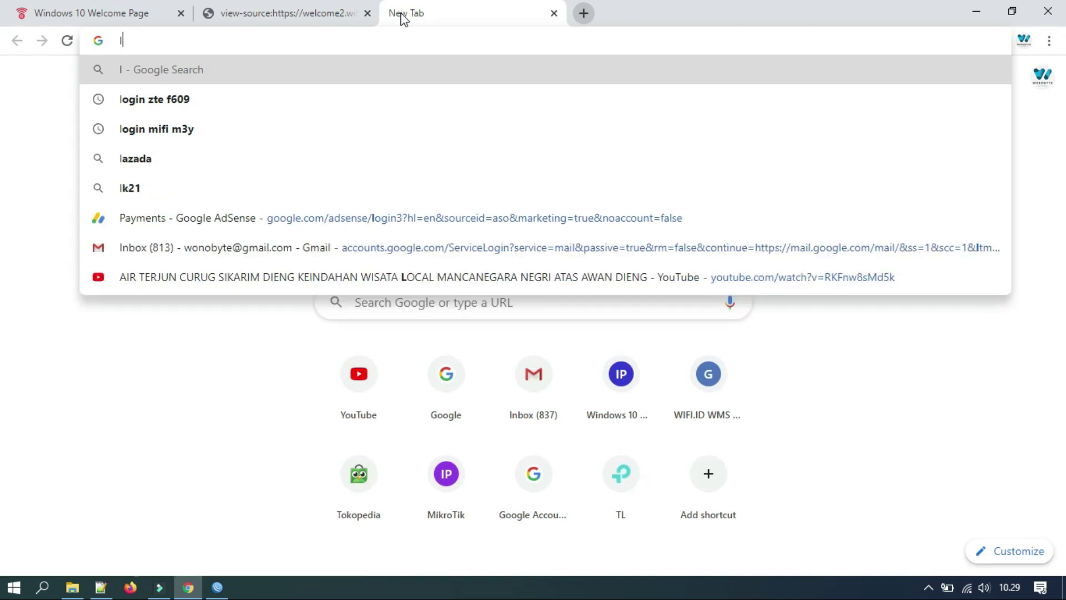
key(BackSpace)
text(welcome2.wifi.id)
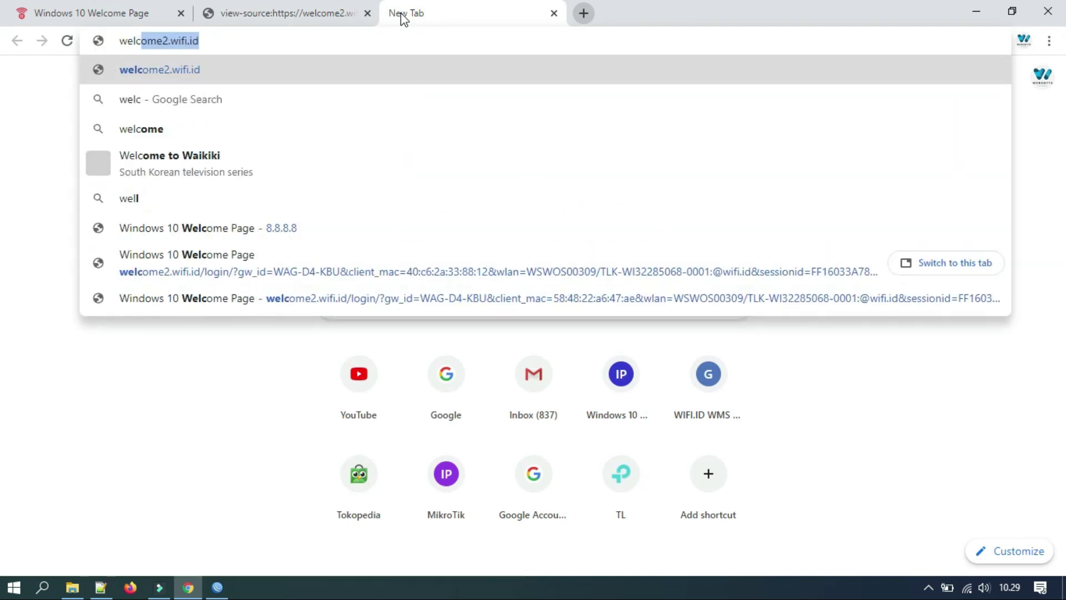
key(Right)
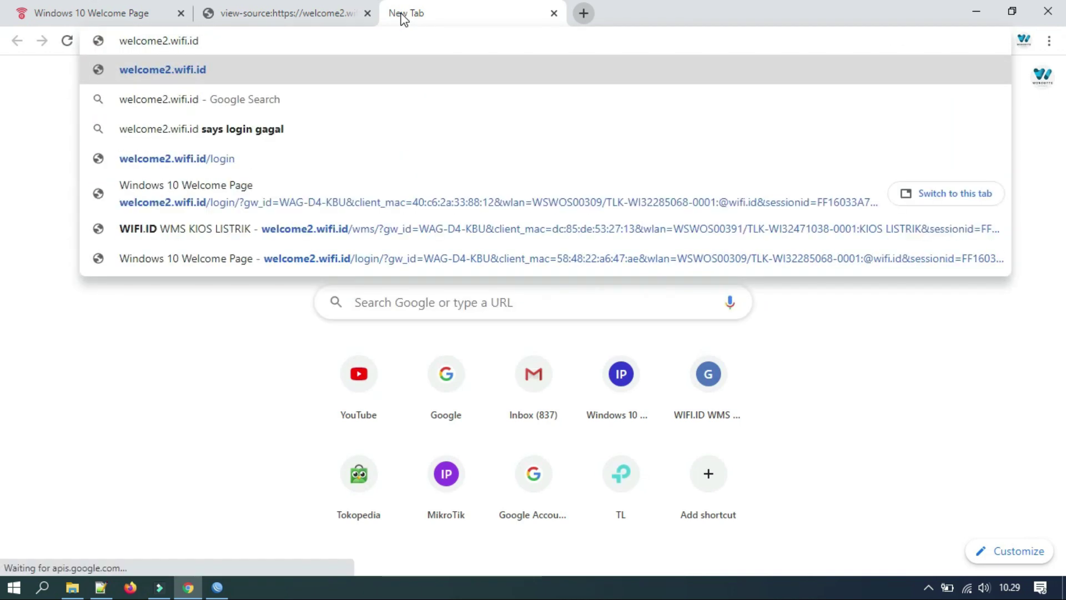
text(/logout)
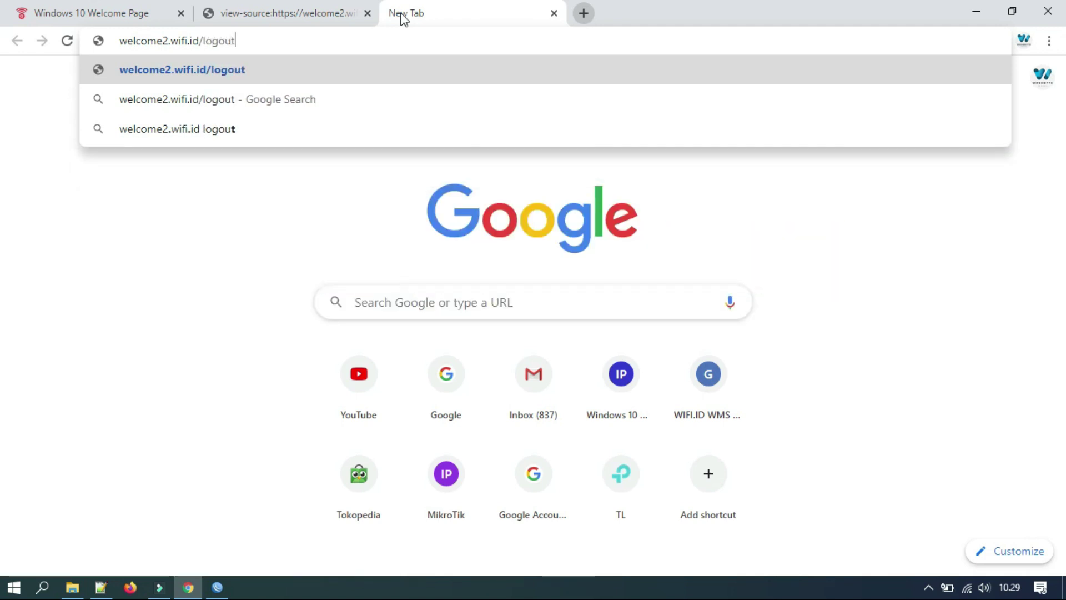
key(Return)
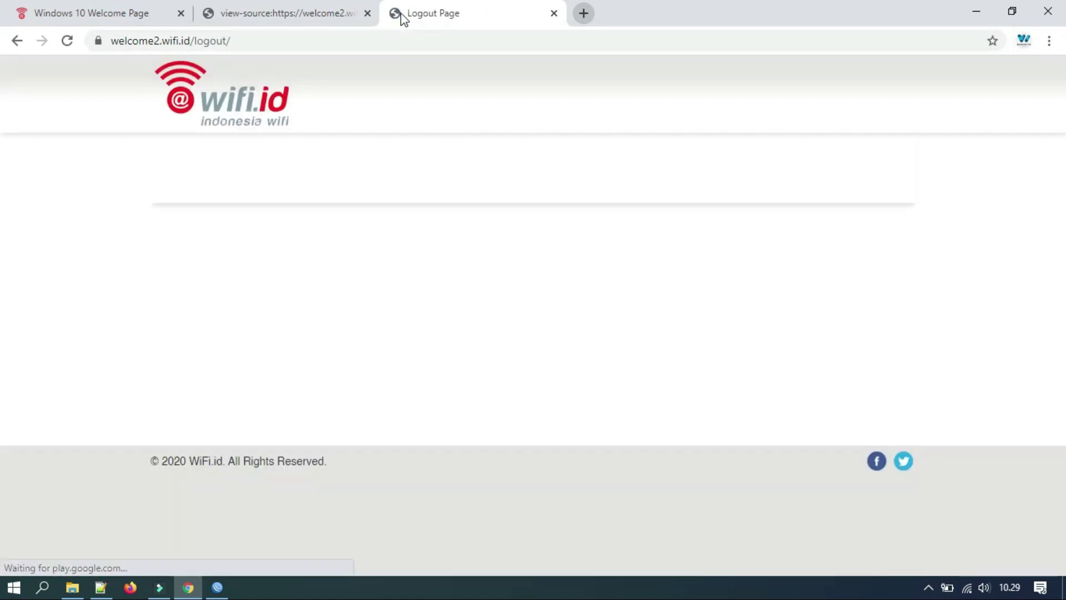
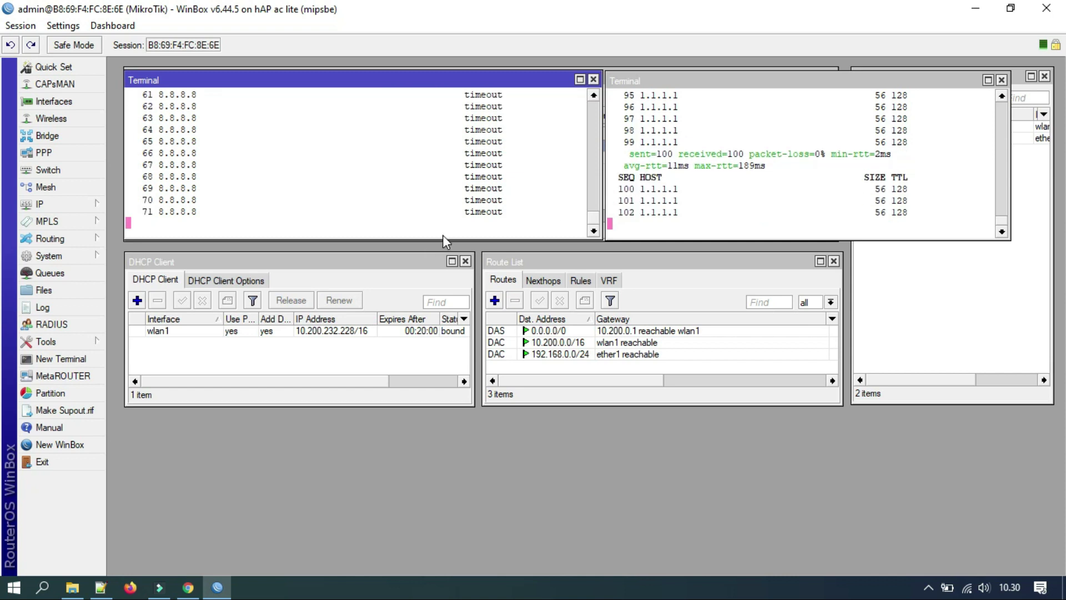
Bring the Notepad++ window with auto login wifi id.txt back to the front.
click(102, 587)
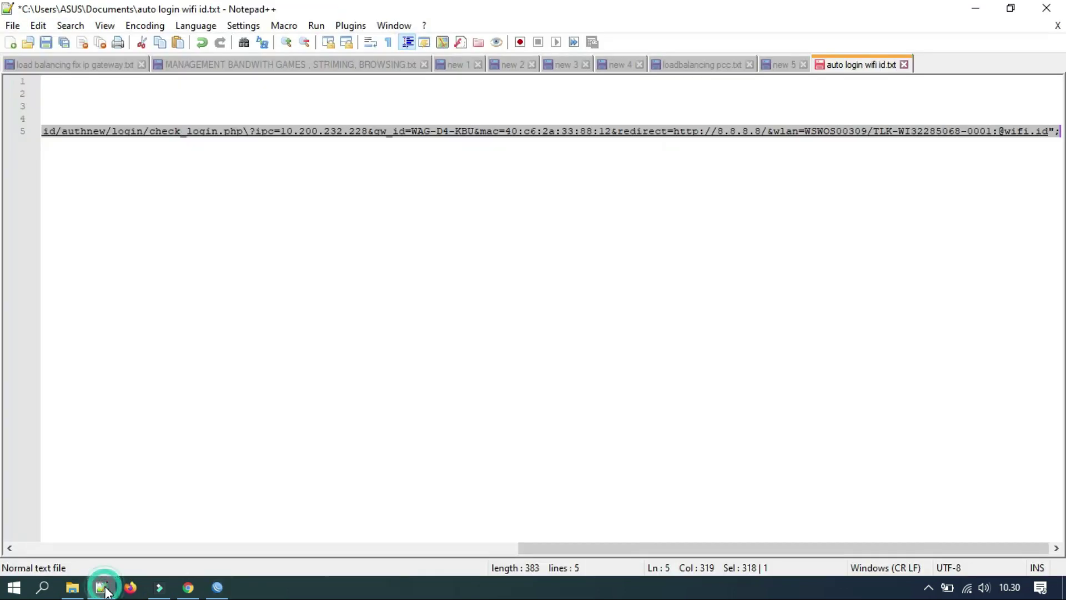
In the new 5 draft, replace placeholder line 2 with the pasted real-credentials fetch line.
click(785, 64)
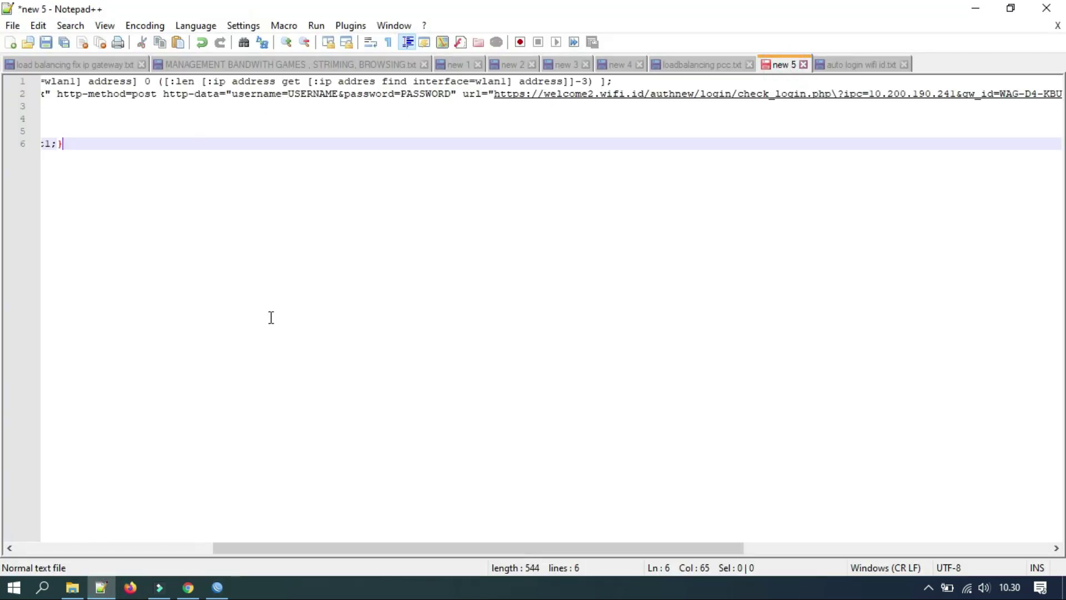
drag(554, 551, 276, 566)
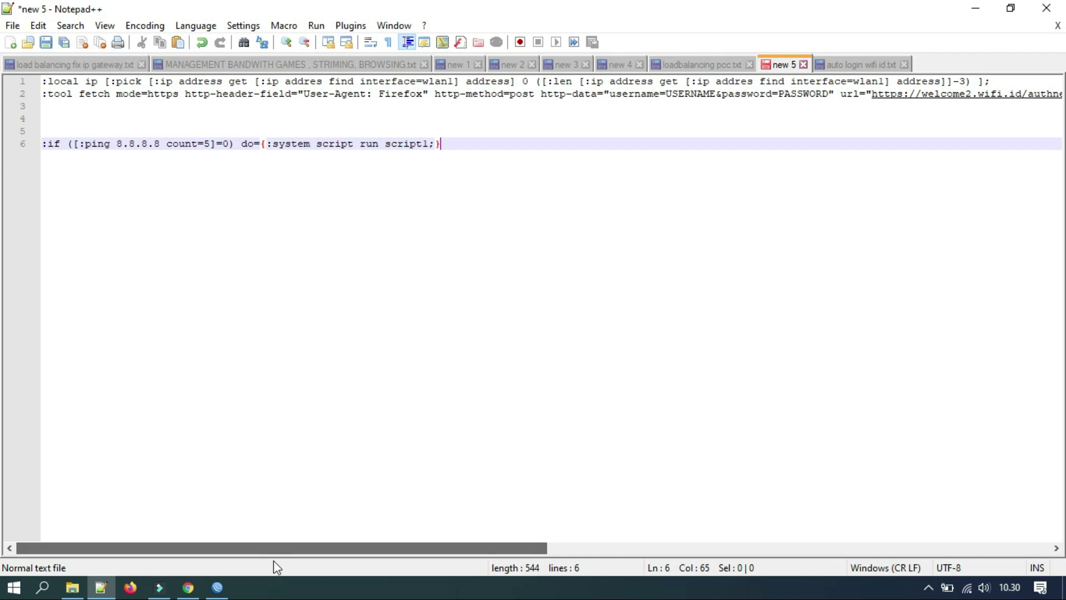
click(575, 92)
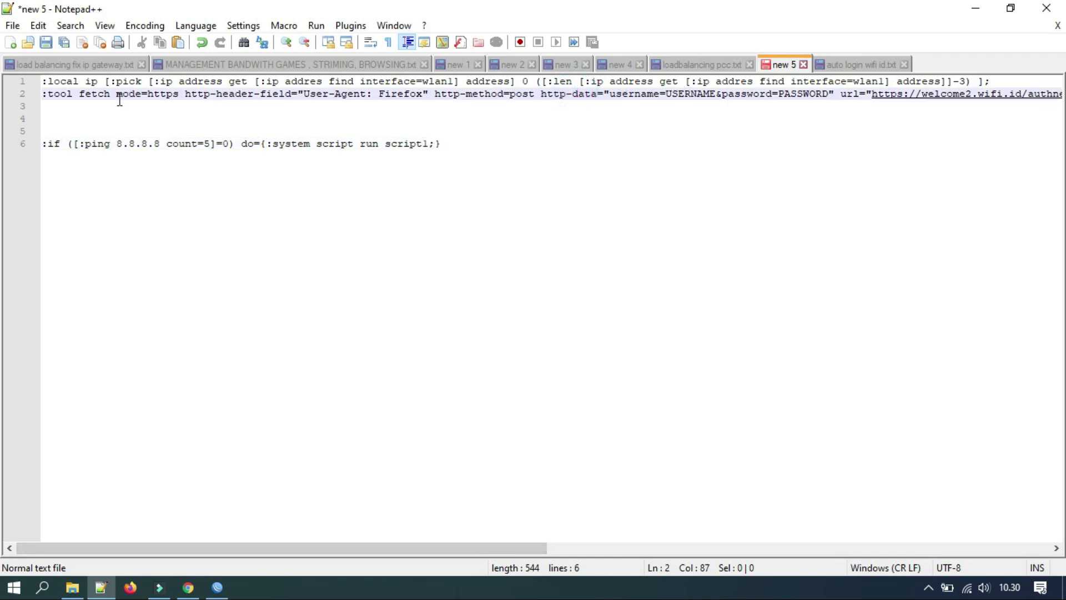
click(44, 95)
mouse_move(44, 100)
mouse_down()
mouse_move(58, 99)
mouse_move(54, 112)
mouse_up()
key(Delete)
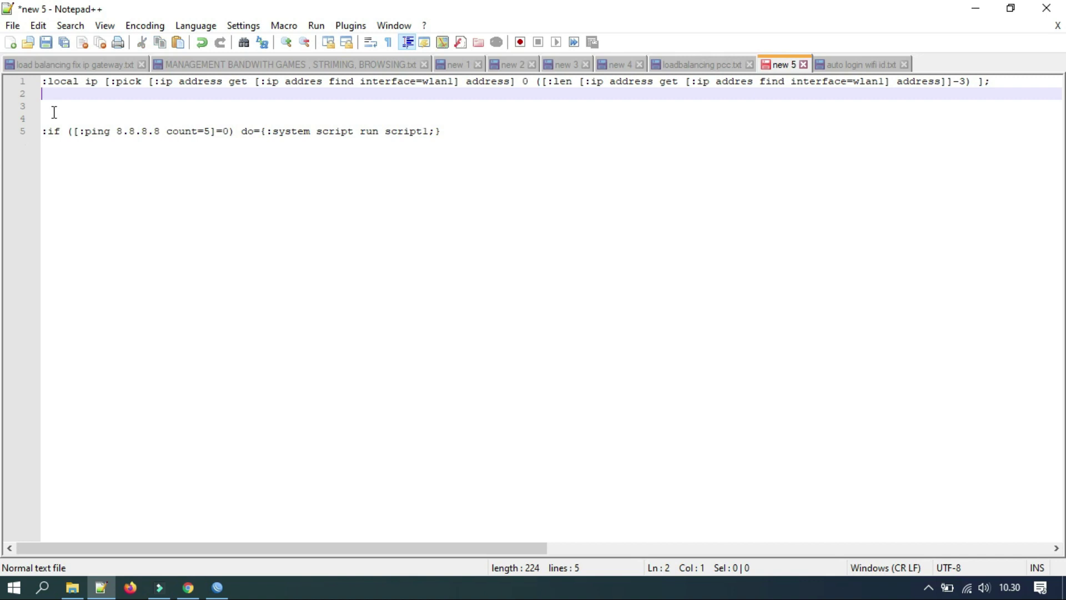
key(ctrl+v)
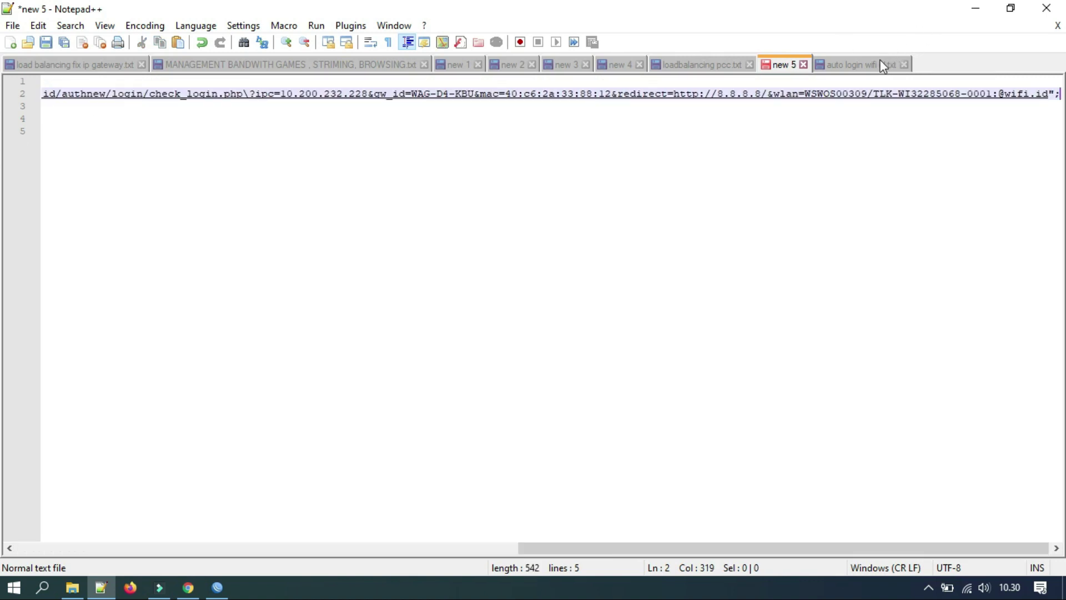
Check auto login wifi id.txt, then locate the hard-coded ipc address in new 5's URL.
click(883, 65)
click(341, 122)
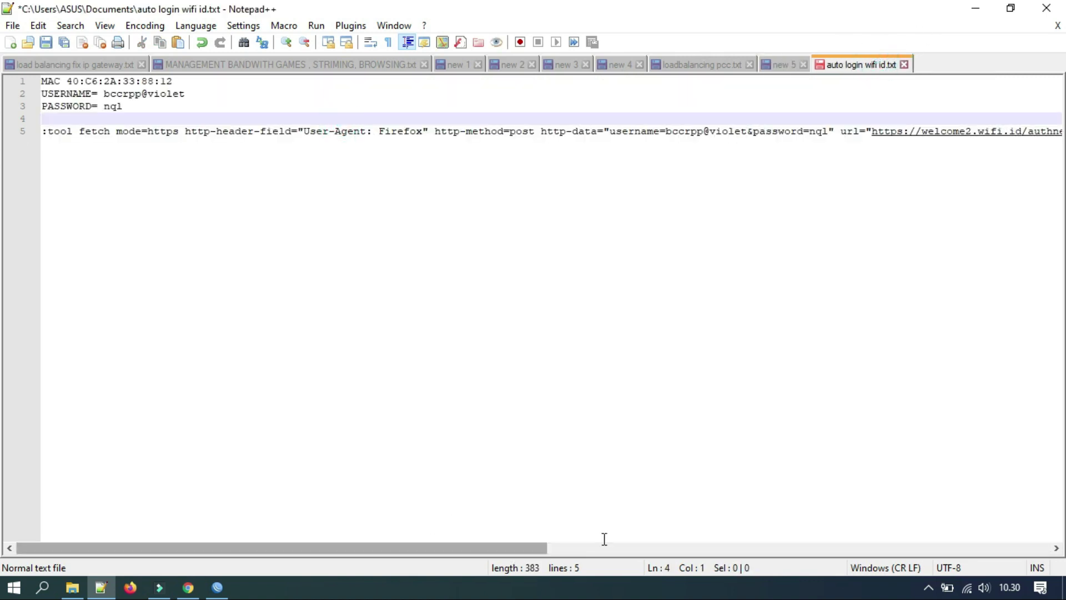
click(531, 547)
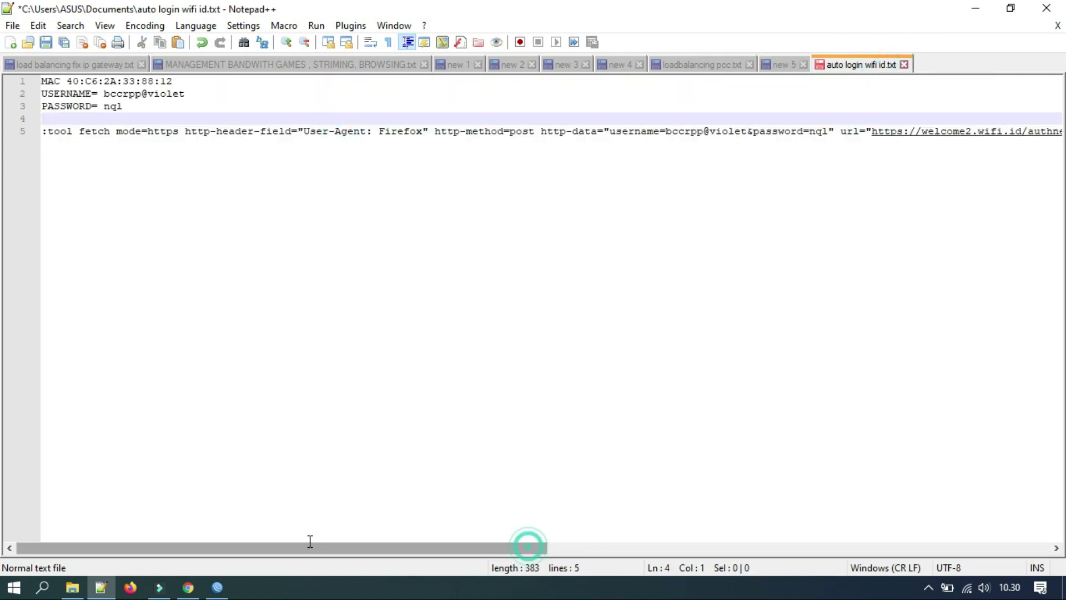
click(783, 66)
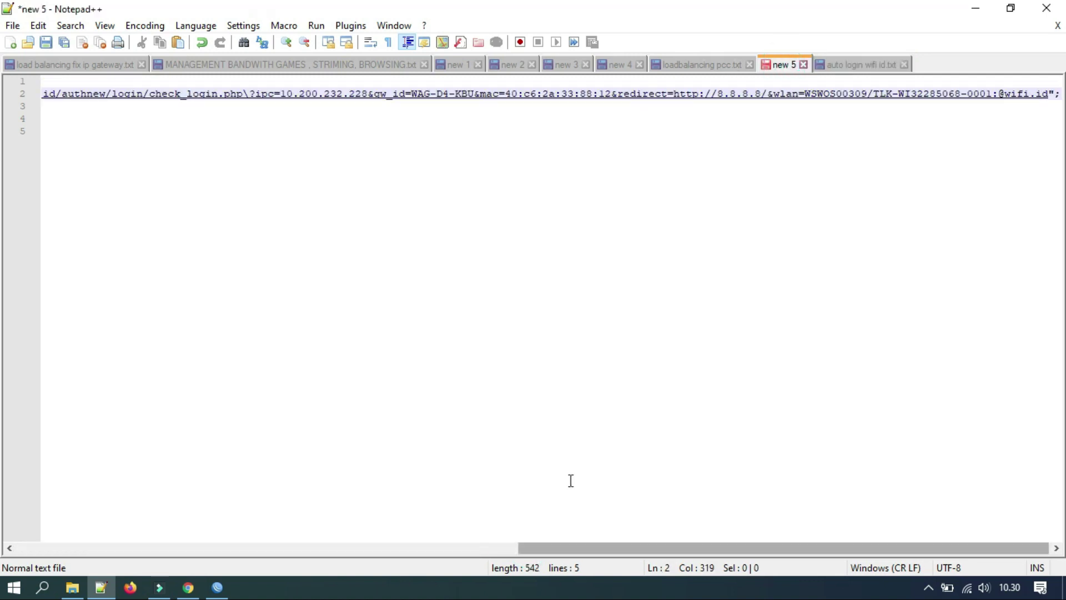
drag(653, 549, 552, 549)
click(501, 99)
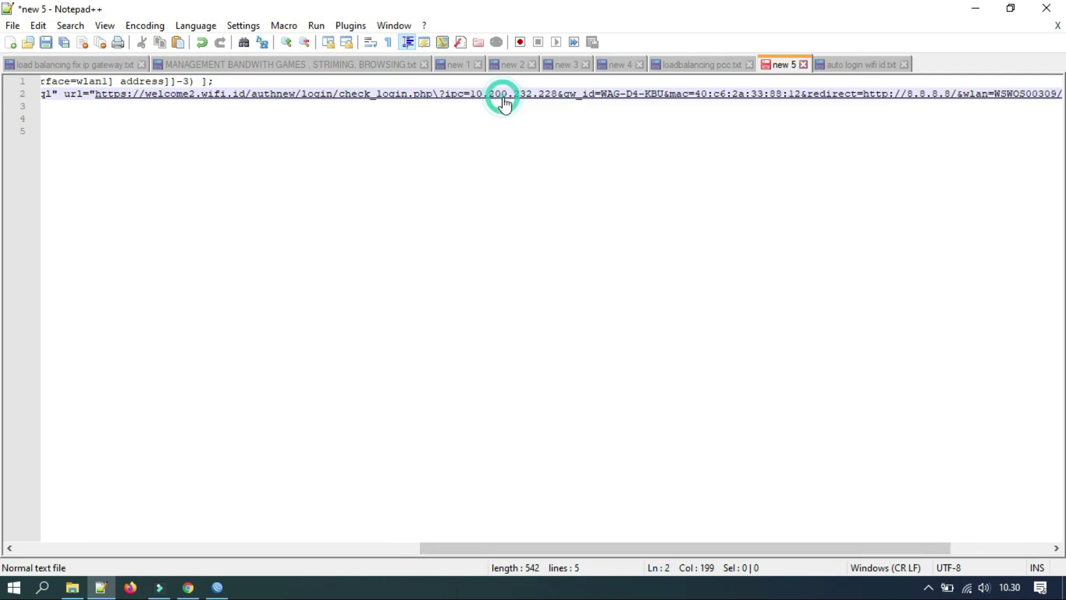
drag(598, 550, 227, 520)
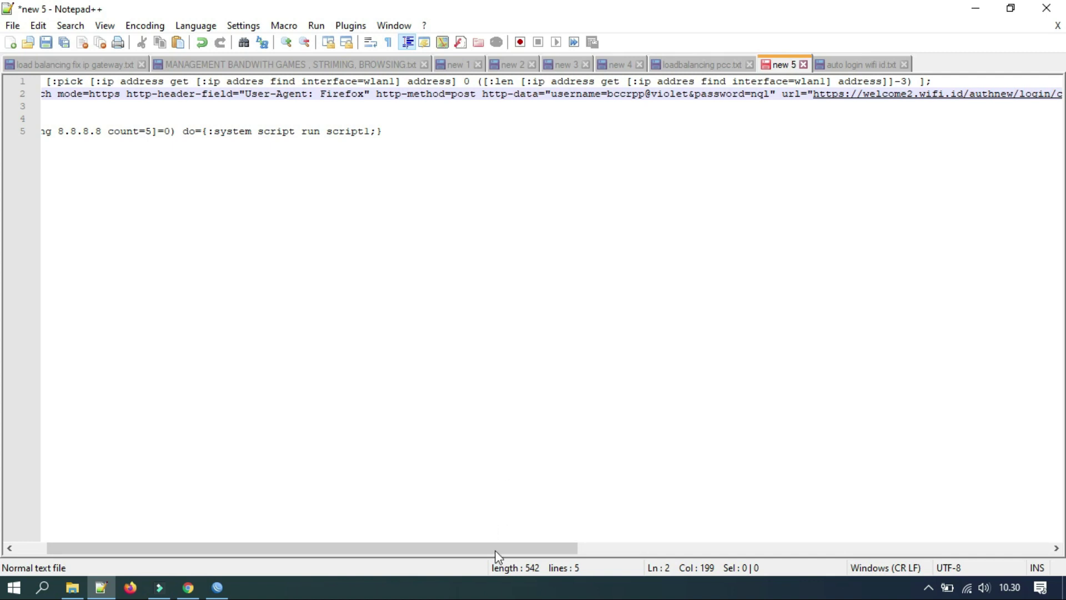
drag(575, 550, 781, 547)
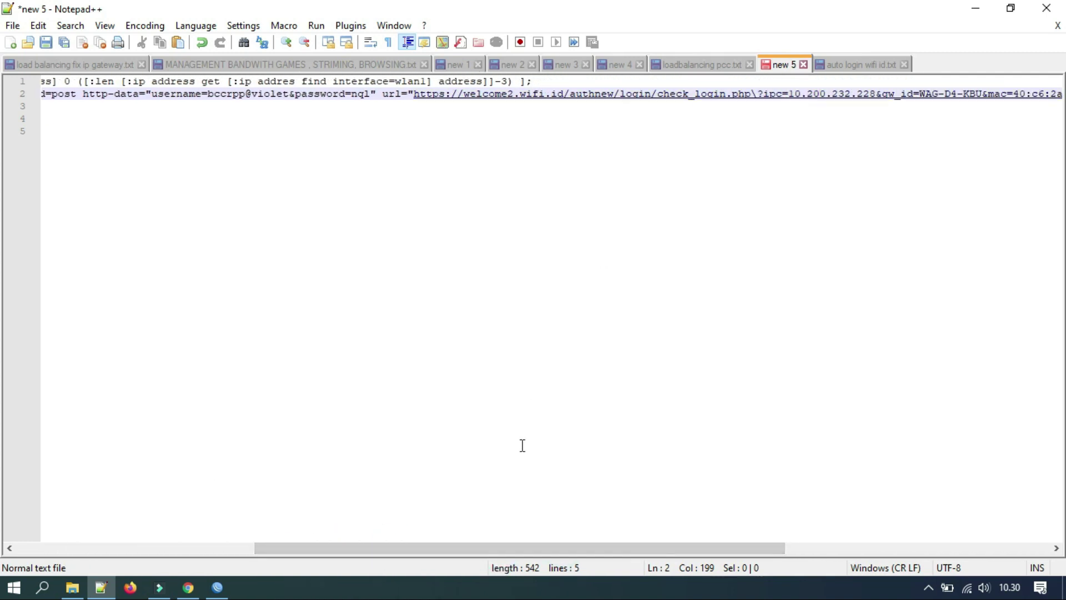
drag(527, 551, 621, 534)
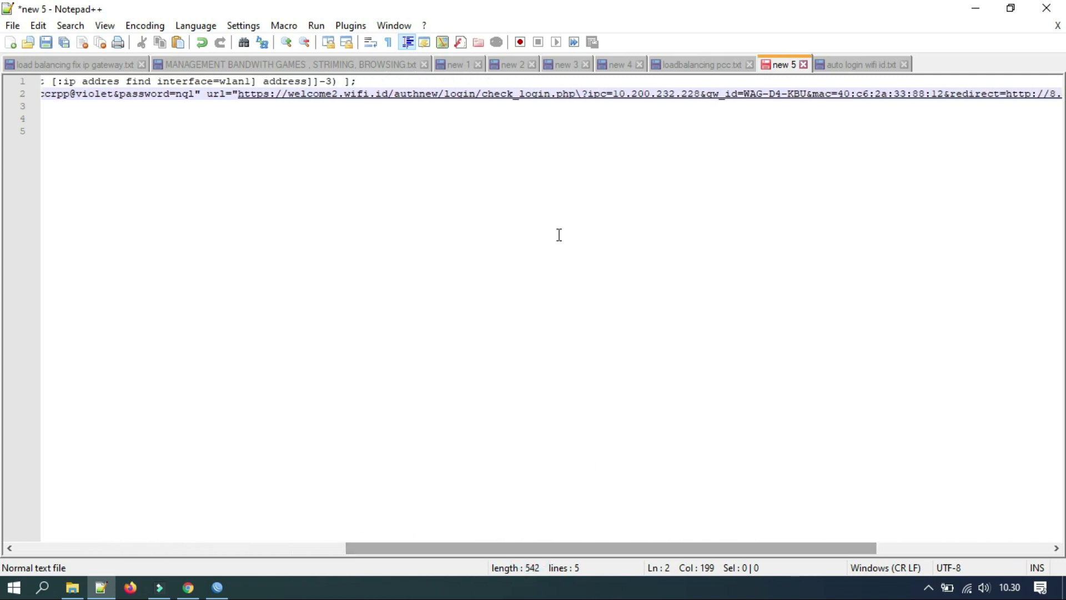
drag(618, 96, 1035, 145)
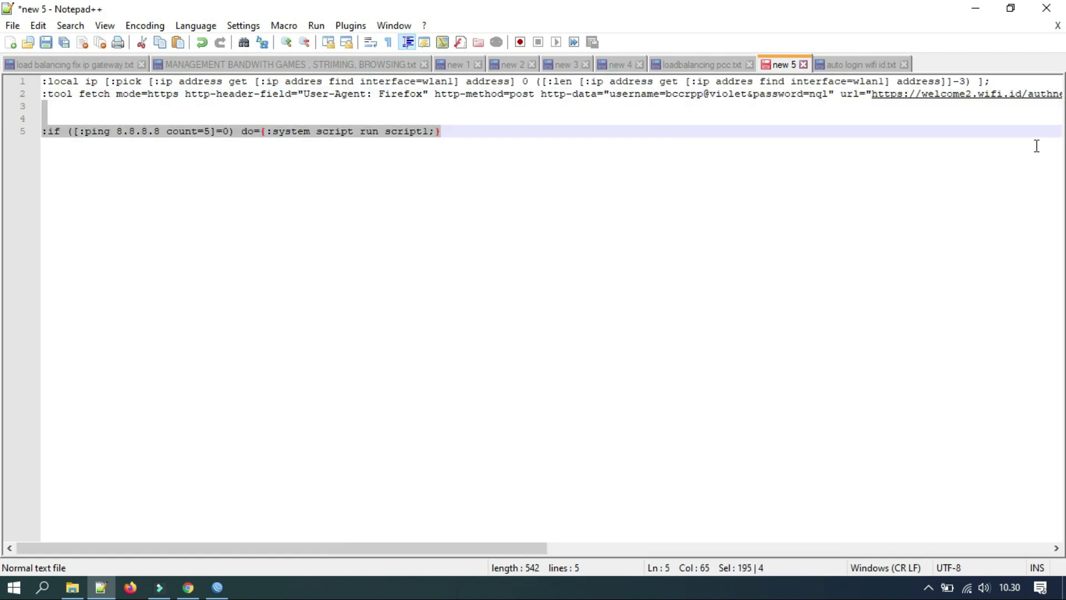
drag(500, 550, 860, 465)
scroll(861, 464, right, 2)
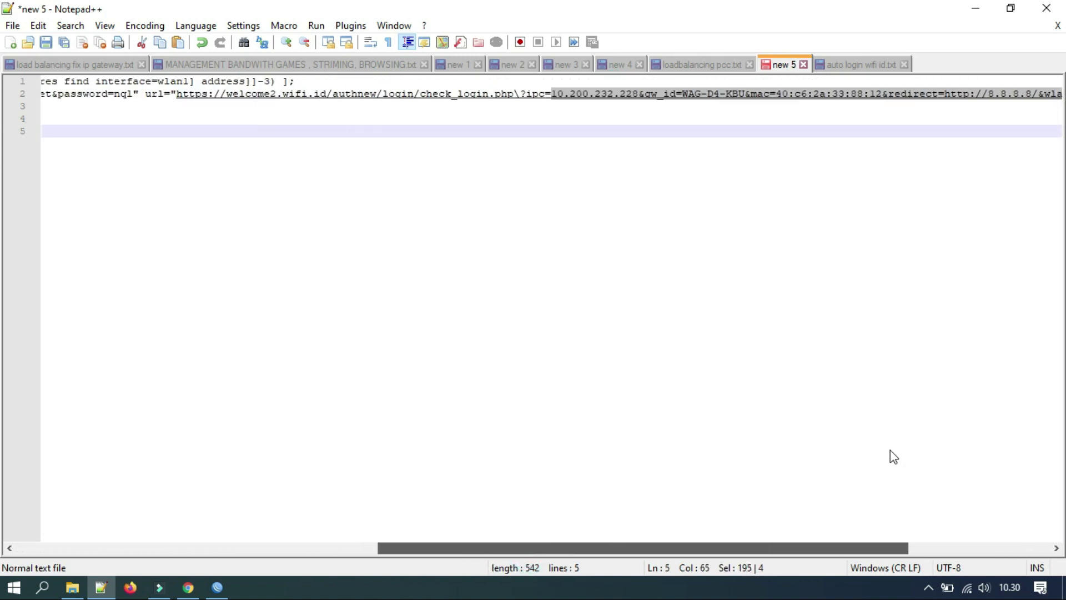
Replace the hard-coded 10.200.232.228 ipc address in the fetch URL with $ip.
click(637, 95)
key(BackSpace)
key(BackSpace)
key(BackSpace)
key(BackSpace)
key(BackSpace)
key(BackSpace)
key(BackSpace)
key(BackSpace)
key(BackSpace)
key(BackSpace)
key(BackSpace)
key(BackSpace)
key(BackSpace)
key(BackSpace)
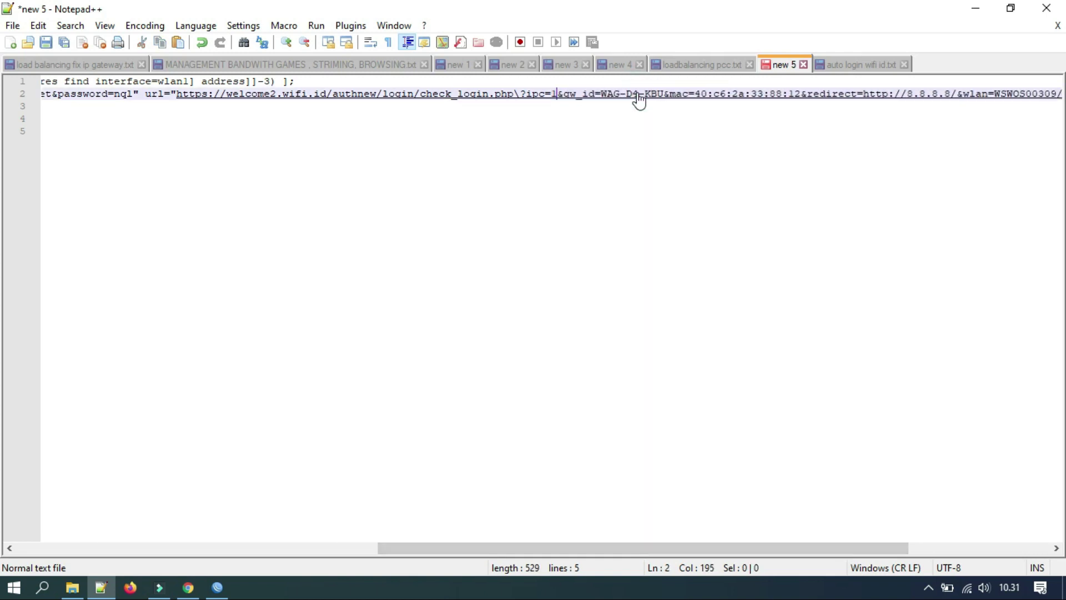
text($i)
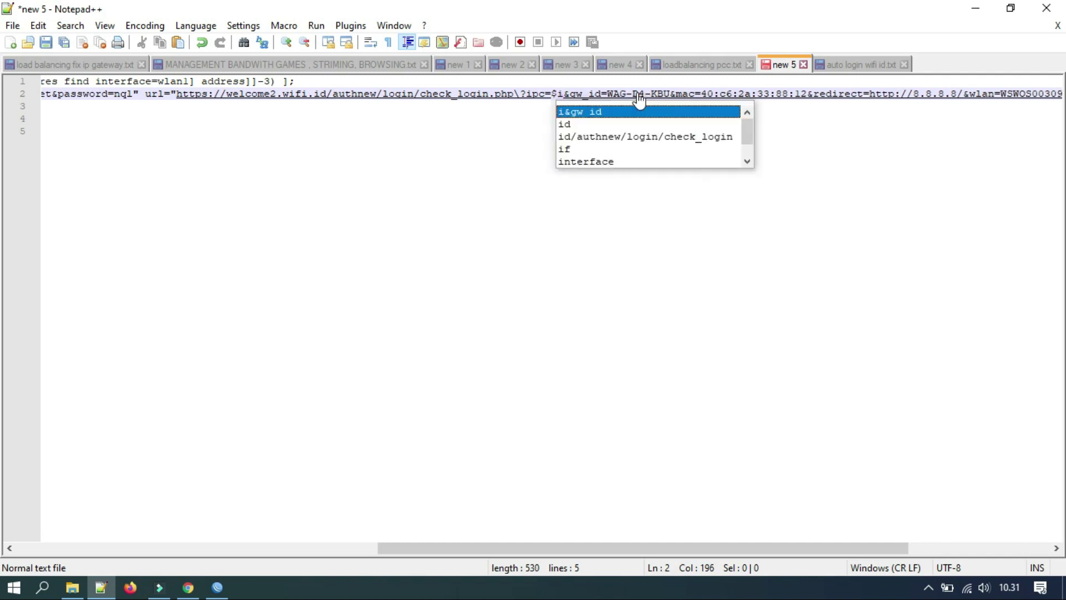
text(p)
key(Escape)
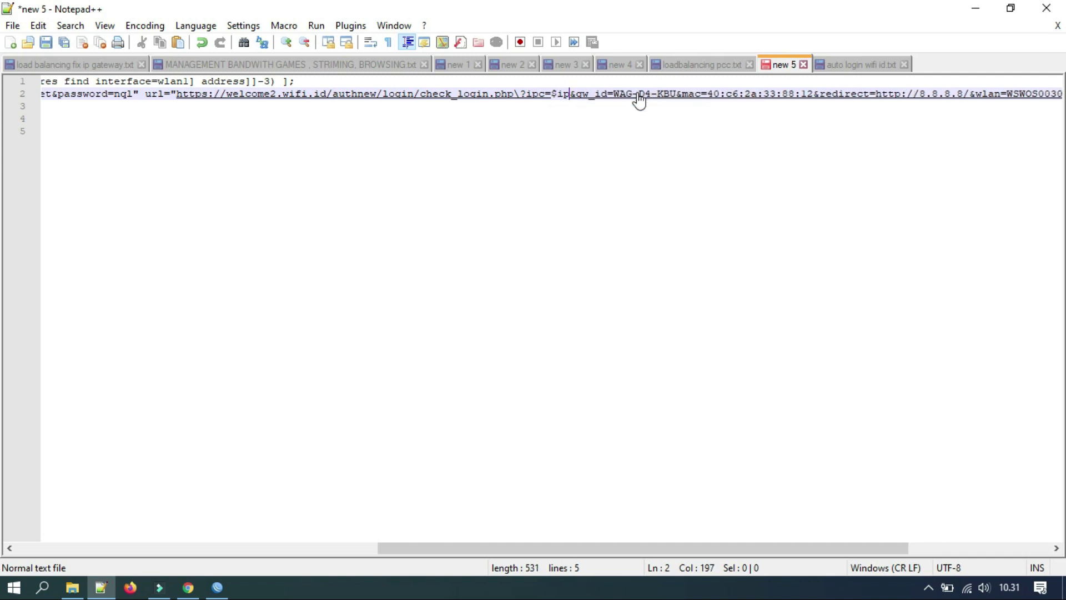
Verify the ip variable on line 1 and select the local ip and fetch lines.
drag(502, 551, 136, 531)
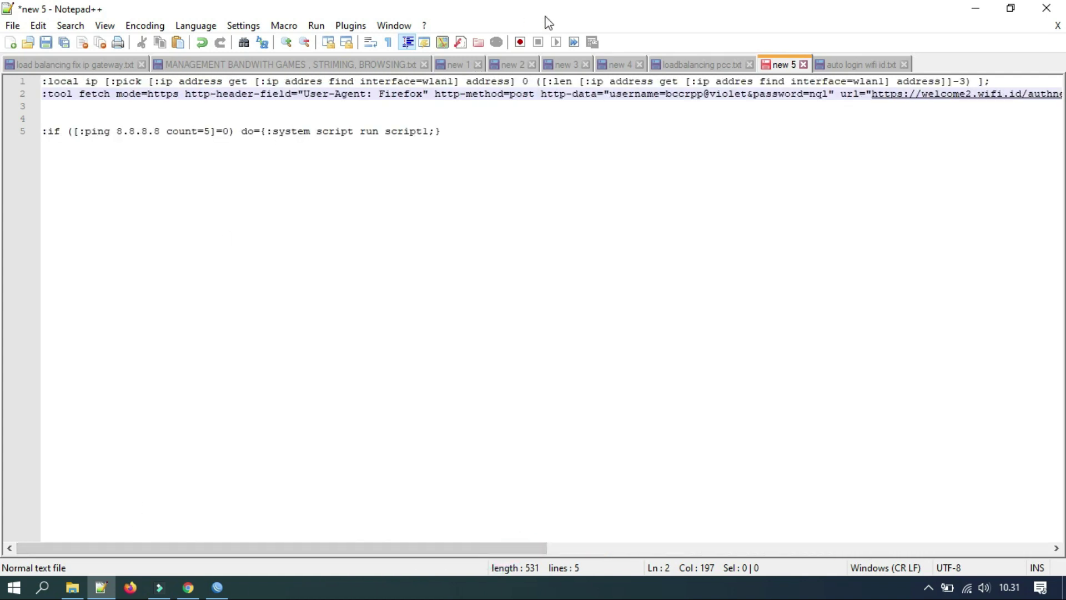
double_click(93, 84)
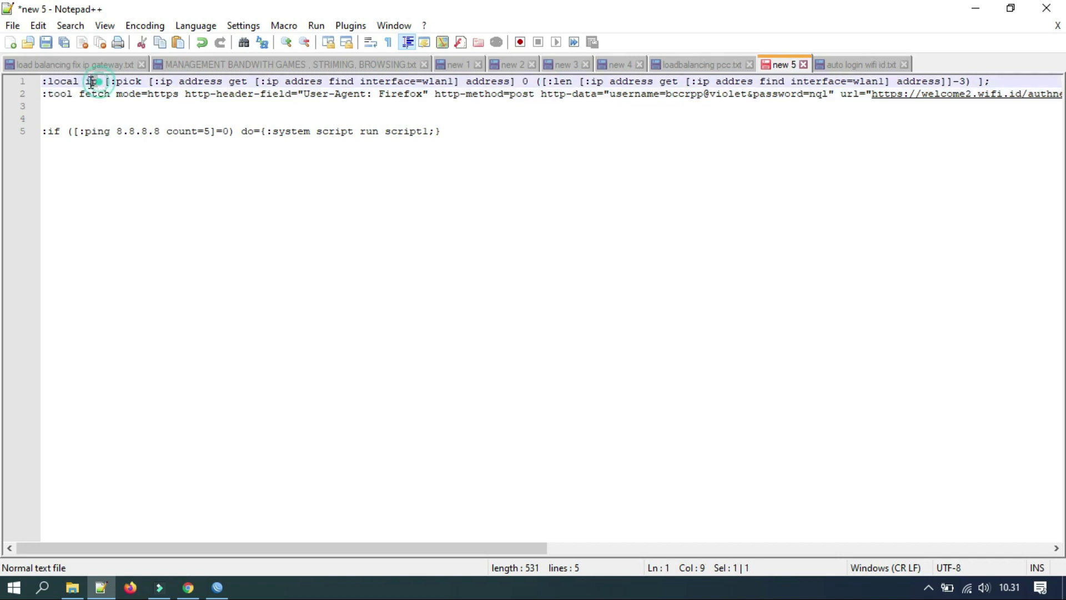
click(249, 95)
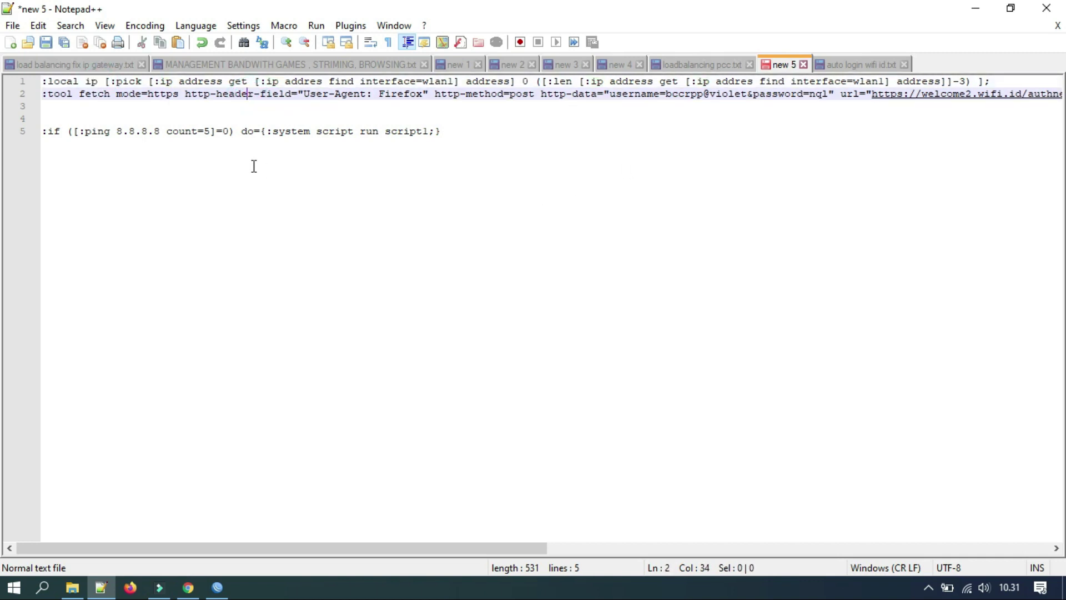
drag(44, 82, 50, 106)
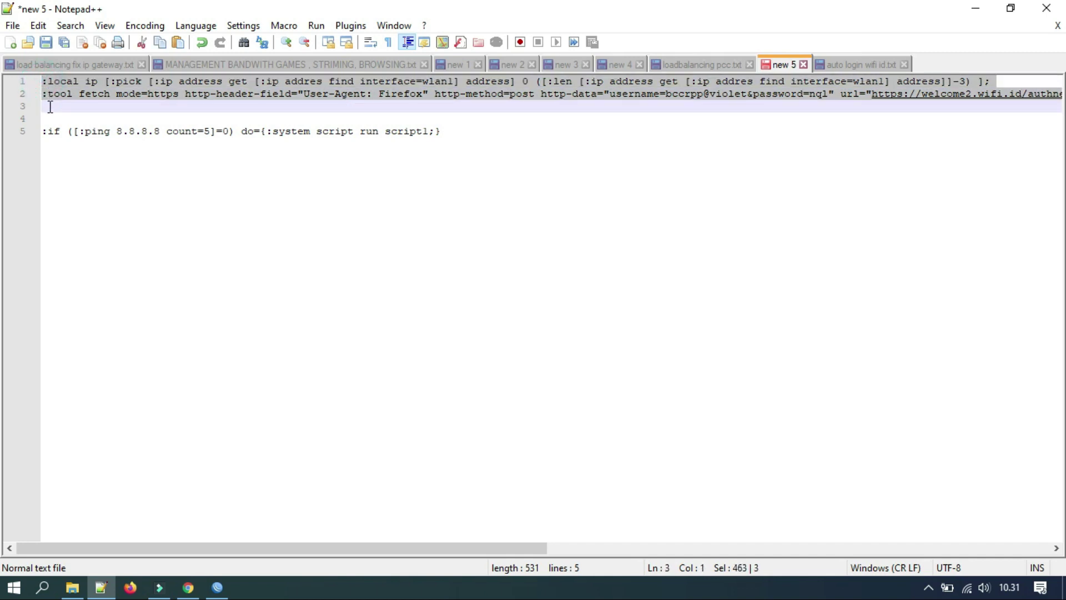
click(217, 587)
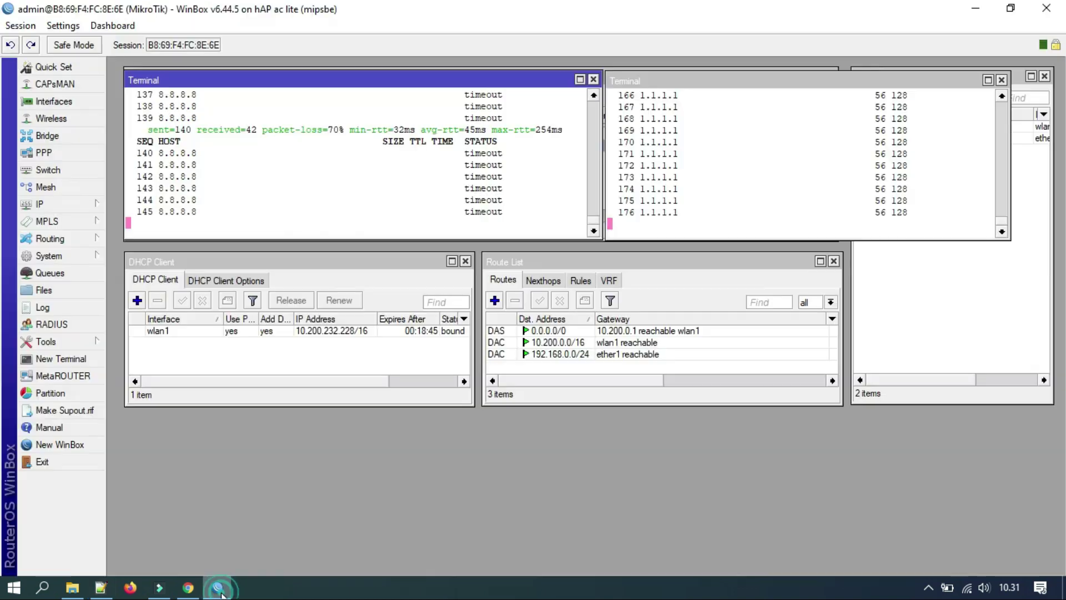
Add a new System Script named wifiid with the dude policy unticked.
click(81, 257)
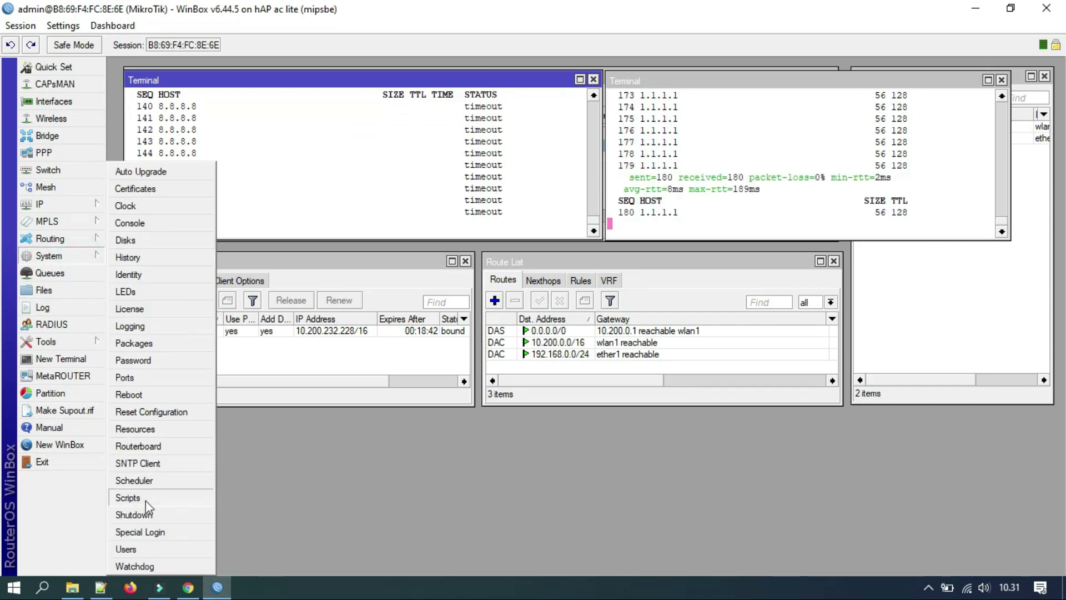
click(146, 499)
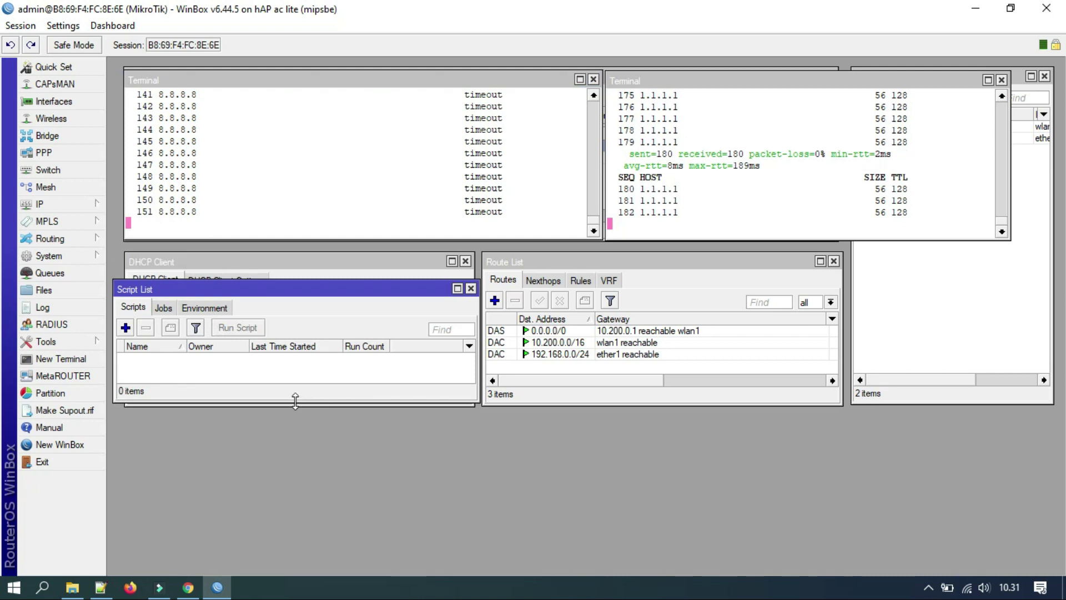
drag(295, 400, 295, 462)
click(125, 327)
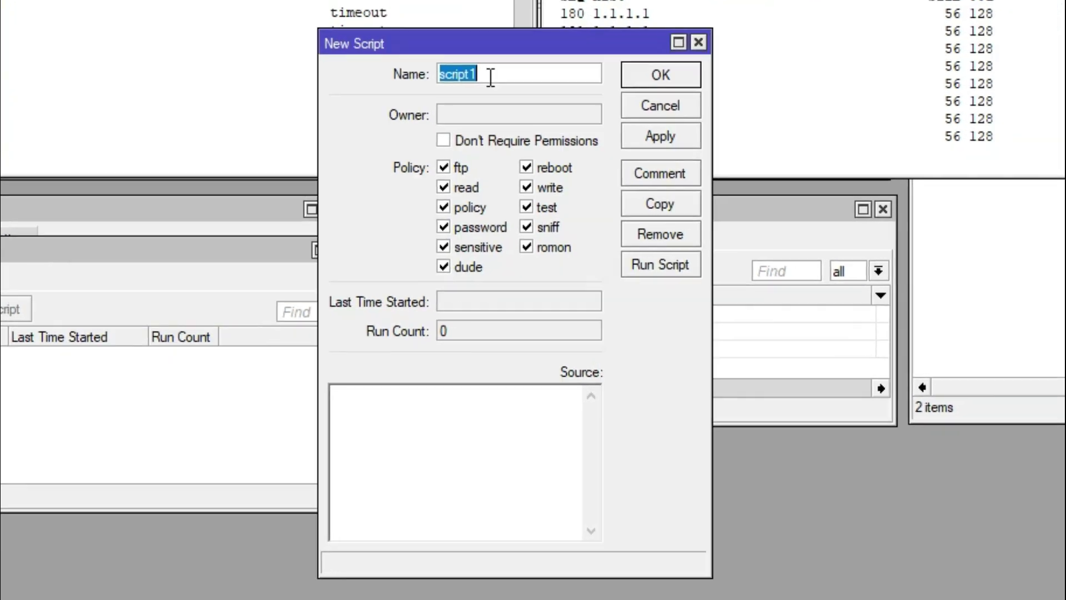
text(w)
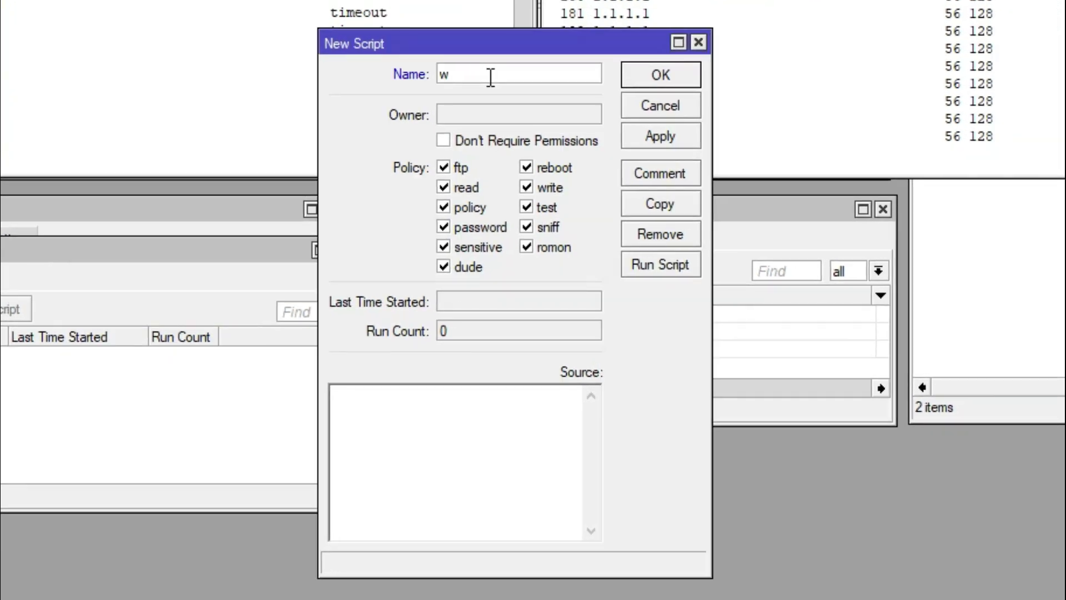
text(ifidi)
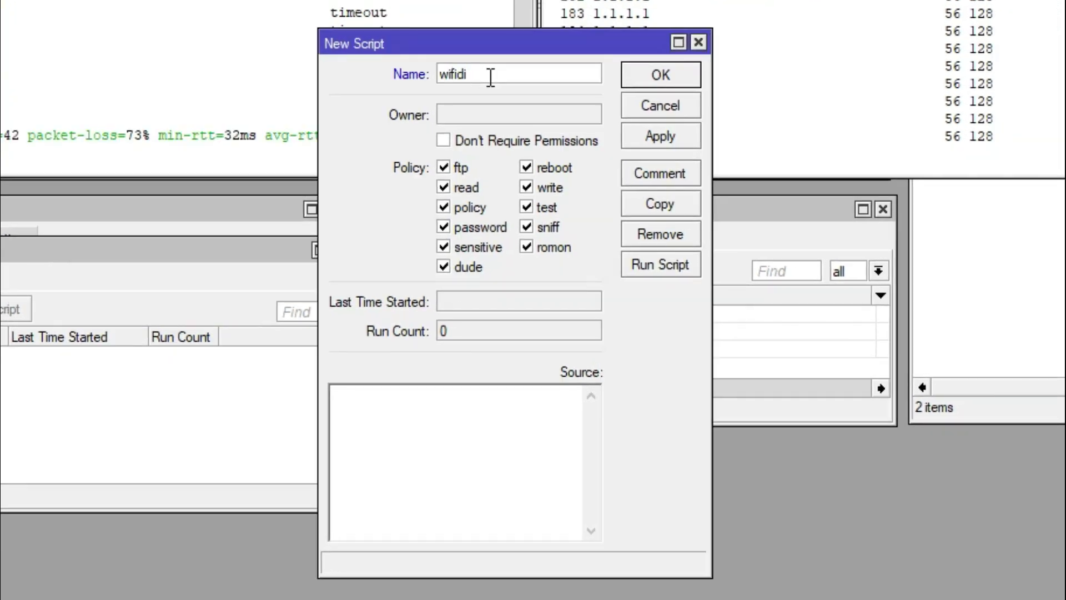
key(BackSpace)
key(BackSpace)
text(id)
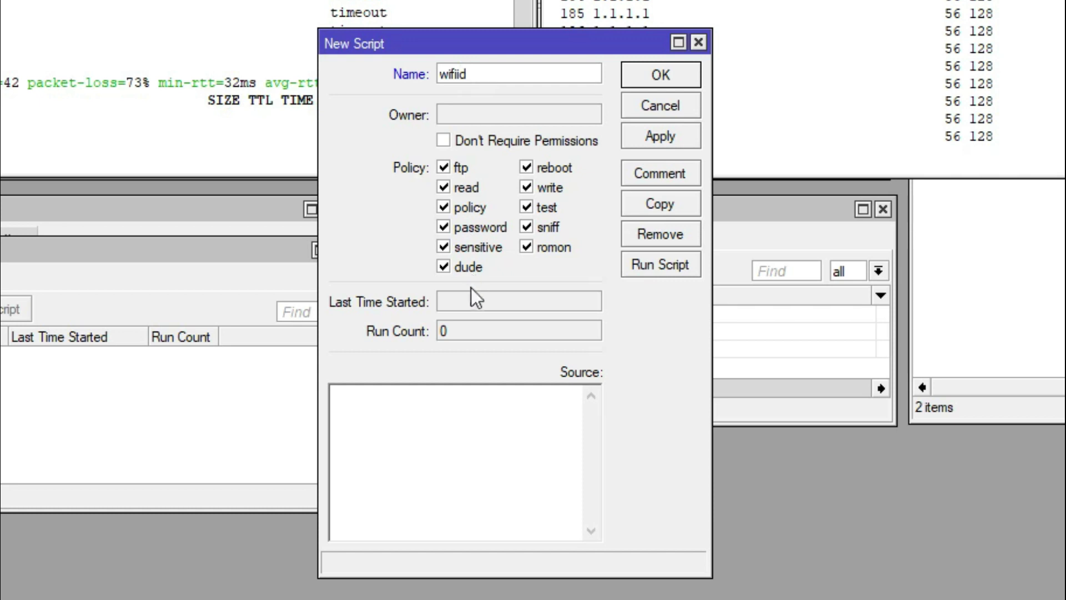
click(458, 270)
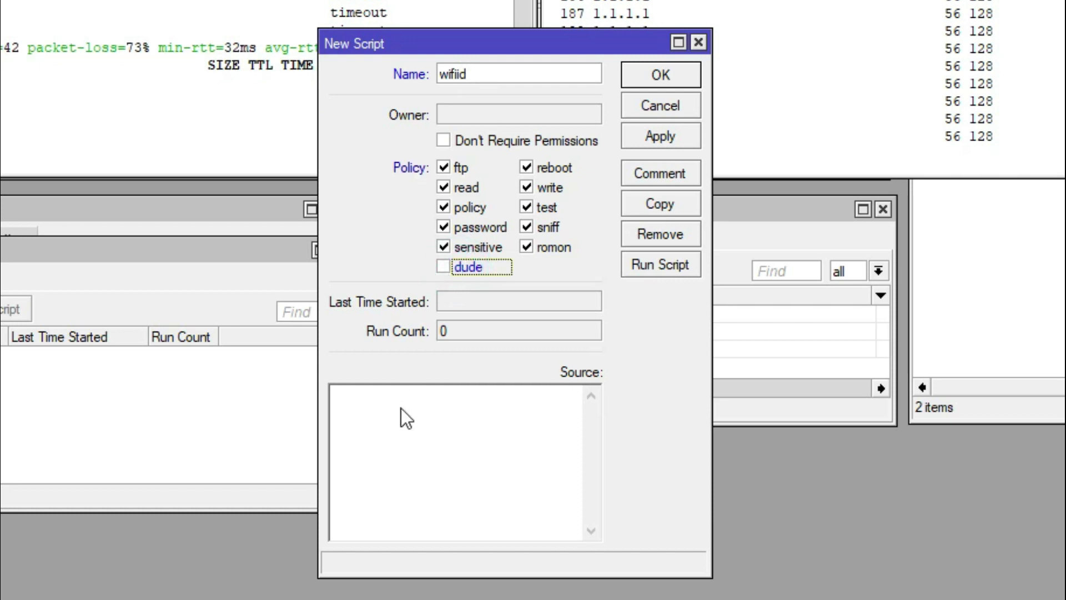
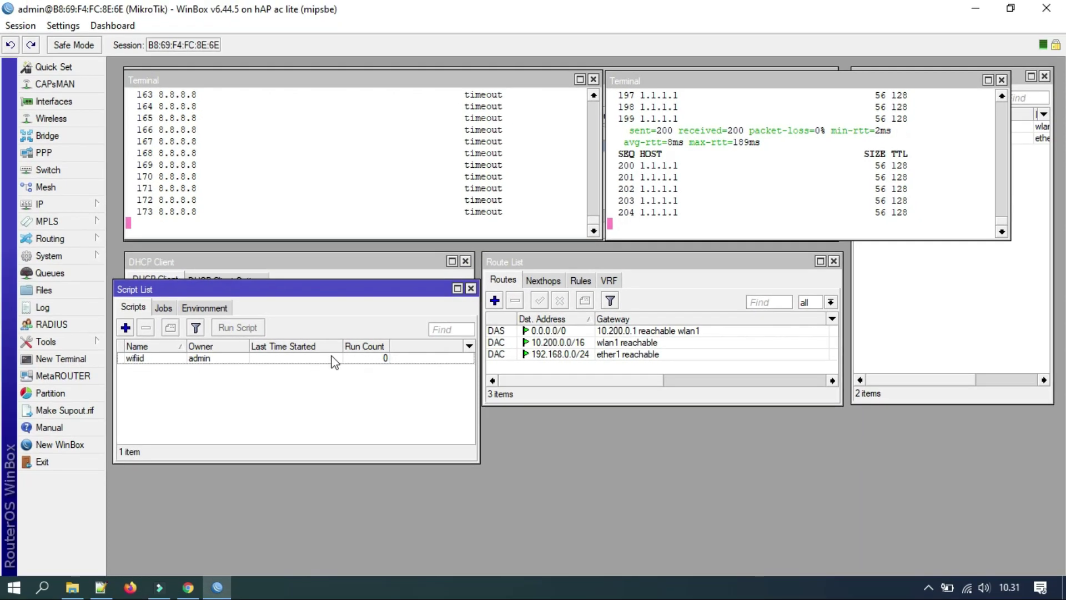
Add a new System Scheduler entry with its Start Time set to startup.
drag(318, 296, 332, 298)
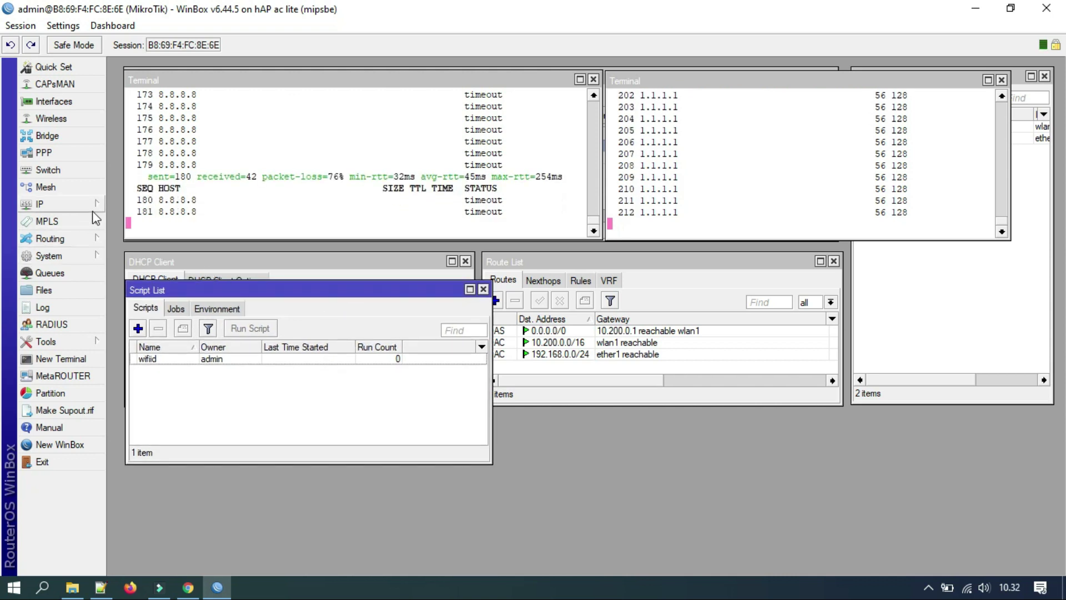
click(89, 256)
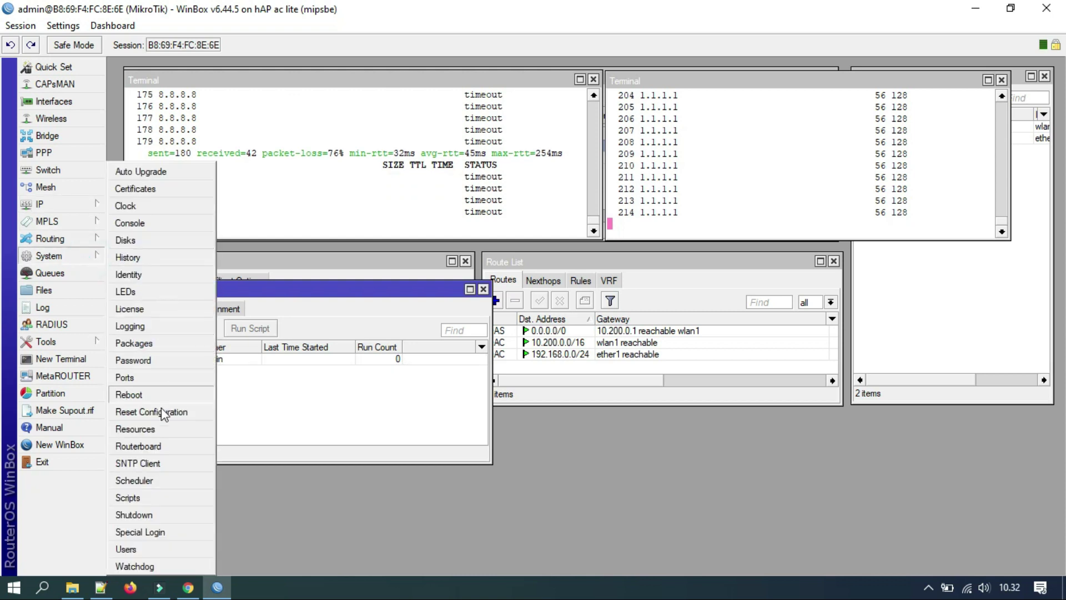
click(134, 480)
click(156, 324)
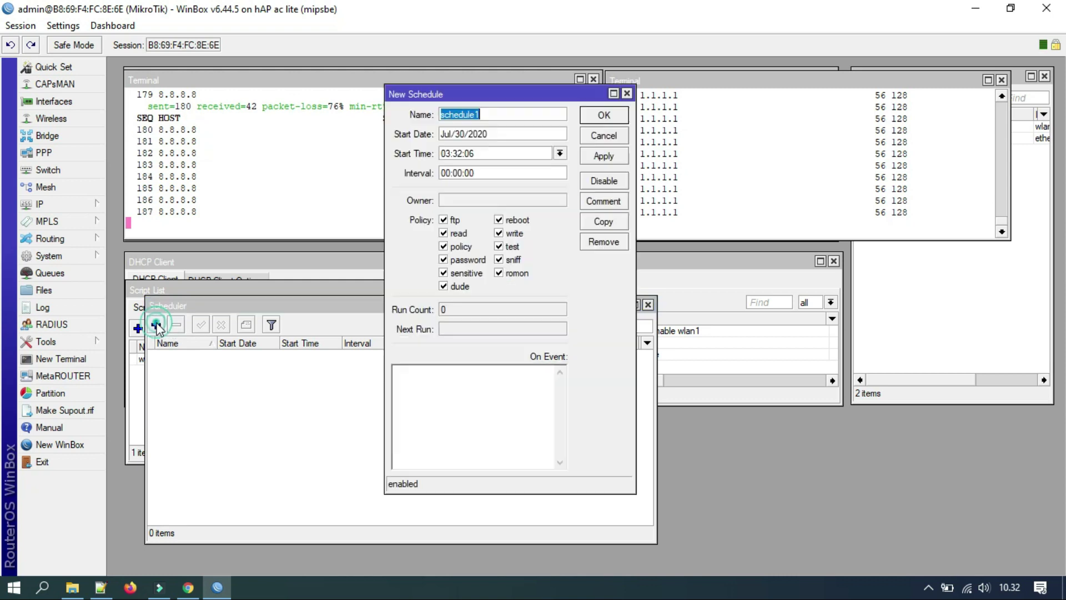
click(559, 154)
click(512, 164)
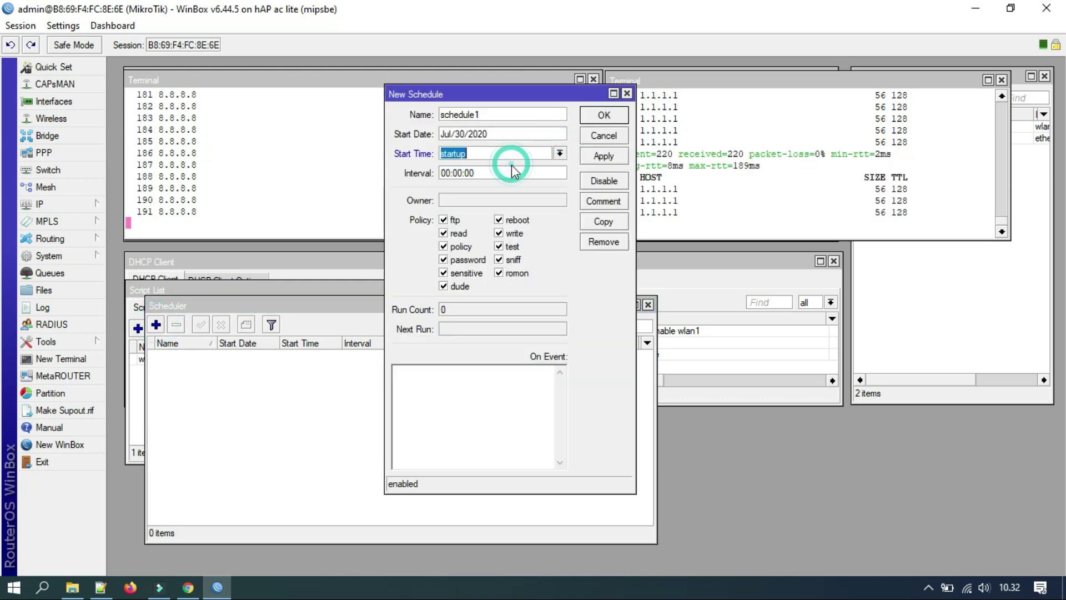
Name the schedule autologin, set the interval to 00:00:05, and select line 5's ping check in Notepad++.
click(492, 114)
drag(492, 114, 443, 115)
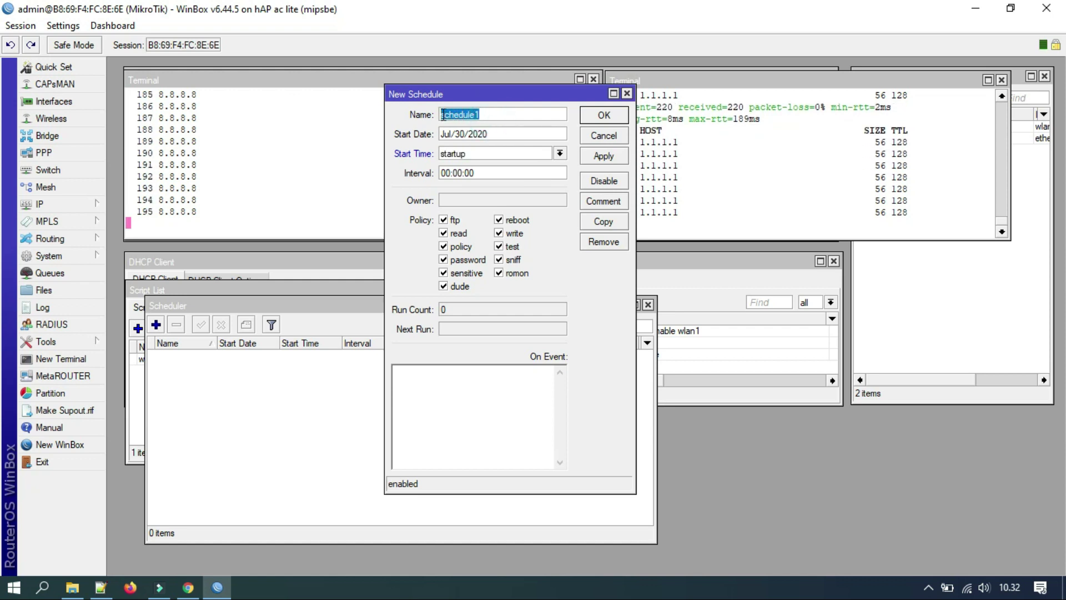
text(autologin)
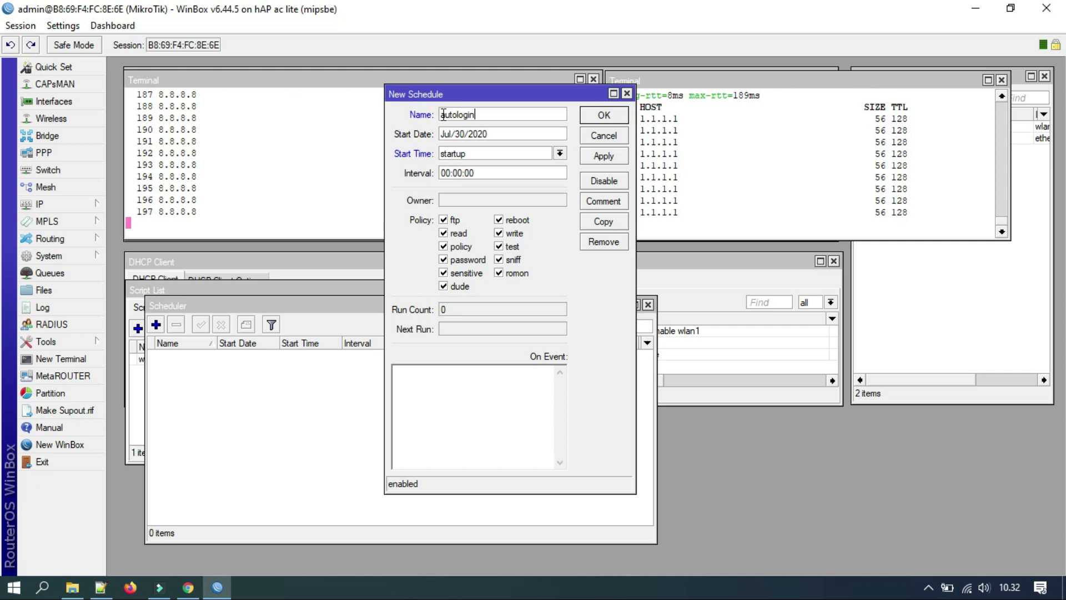
click(476, 174)
key(BackSpace)
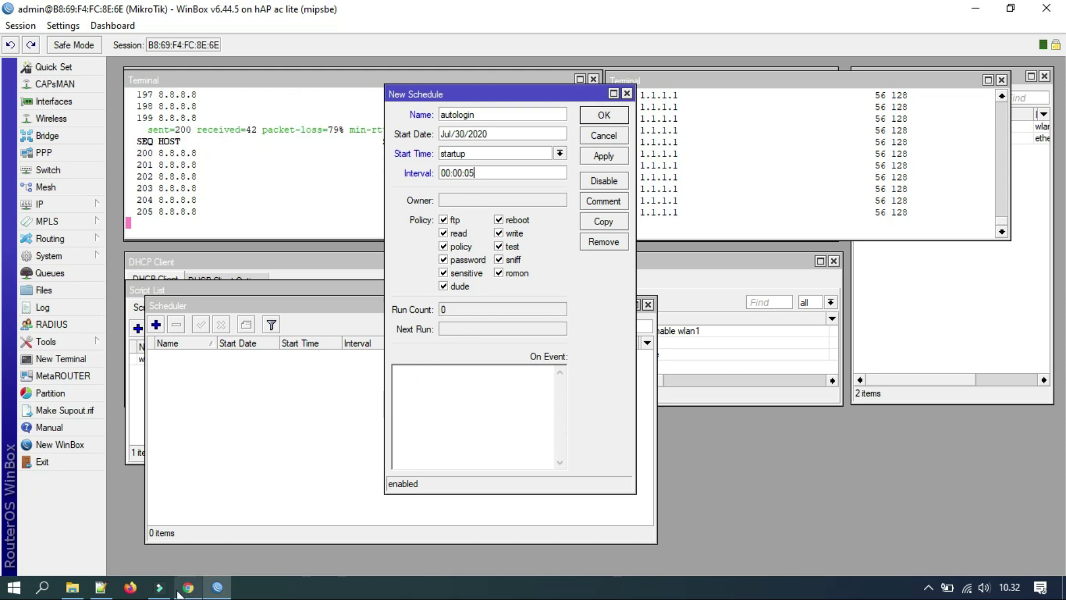
click(100, 587)
drag(483, 131, 35, 133)
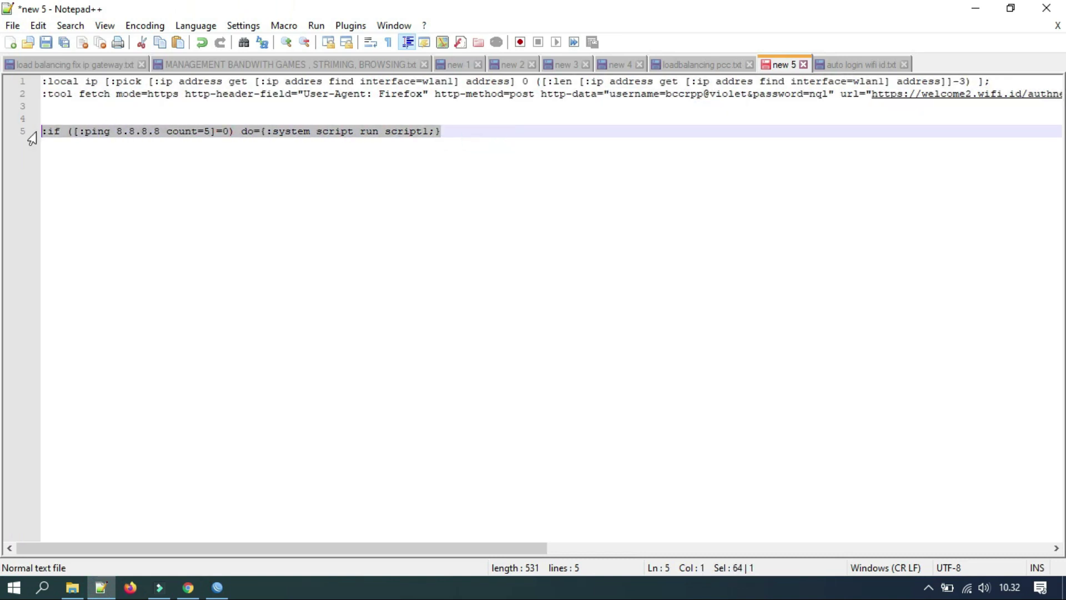
Change line 5's ping check to run wifiid instead of script1, then copy the whole line.
click(430, 131)
key(BackSpace)
key(BackSpace)
key(BackSpace)
key(BackSpace)
key(BackSpace)
key(BackSpace)
key(BackSpace)
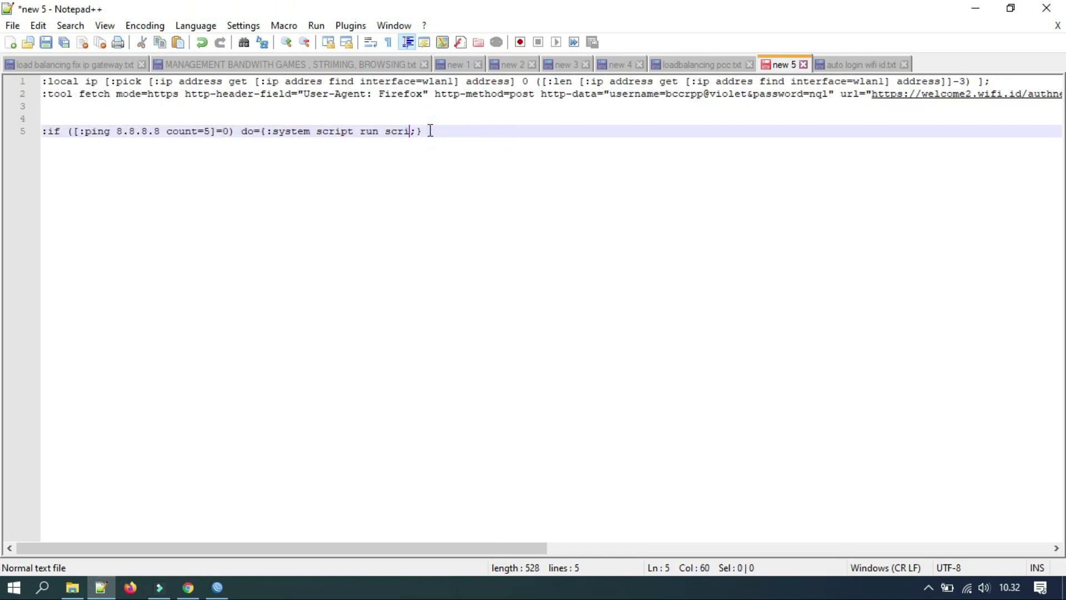
click(217, 588)
drag(184, 308, 299, 321)
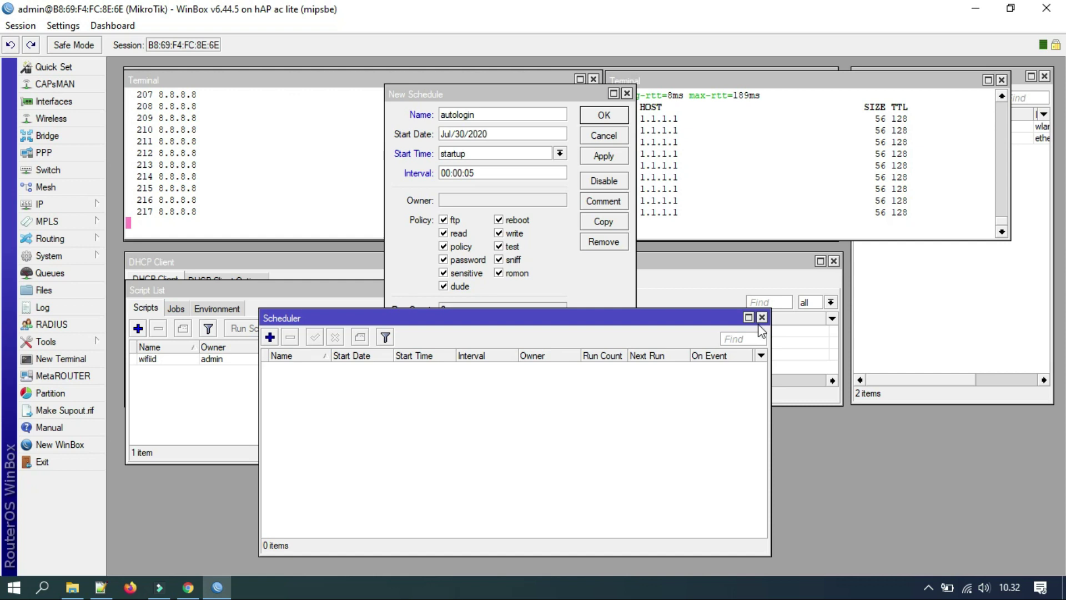
click(101, 587)
text(wifiid;})
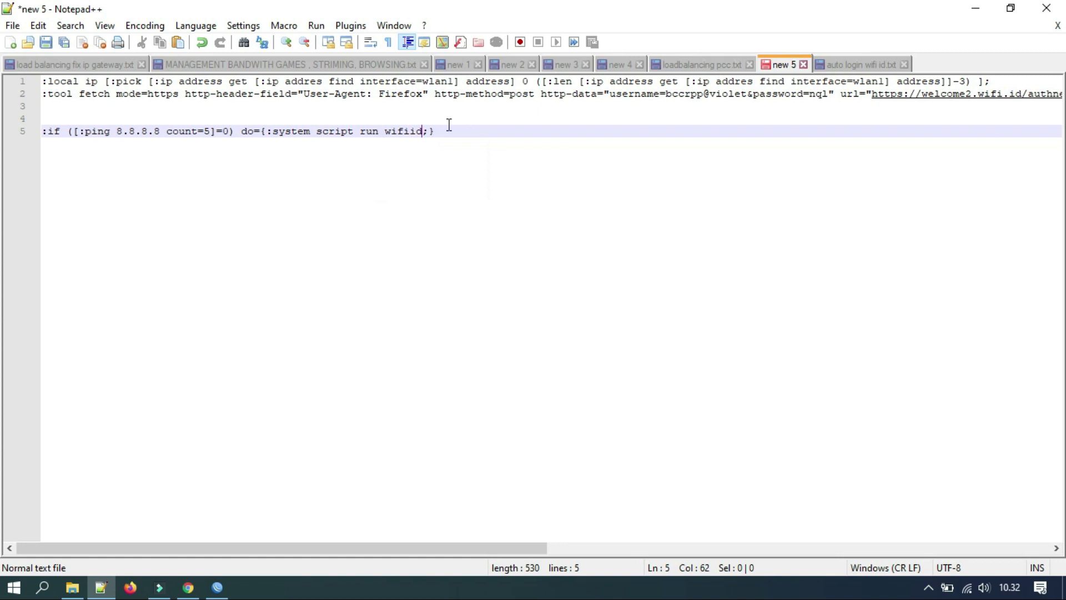
drag(447, 130, 43, 131)
key(ctrl+c)
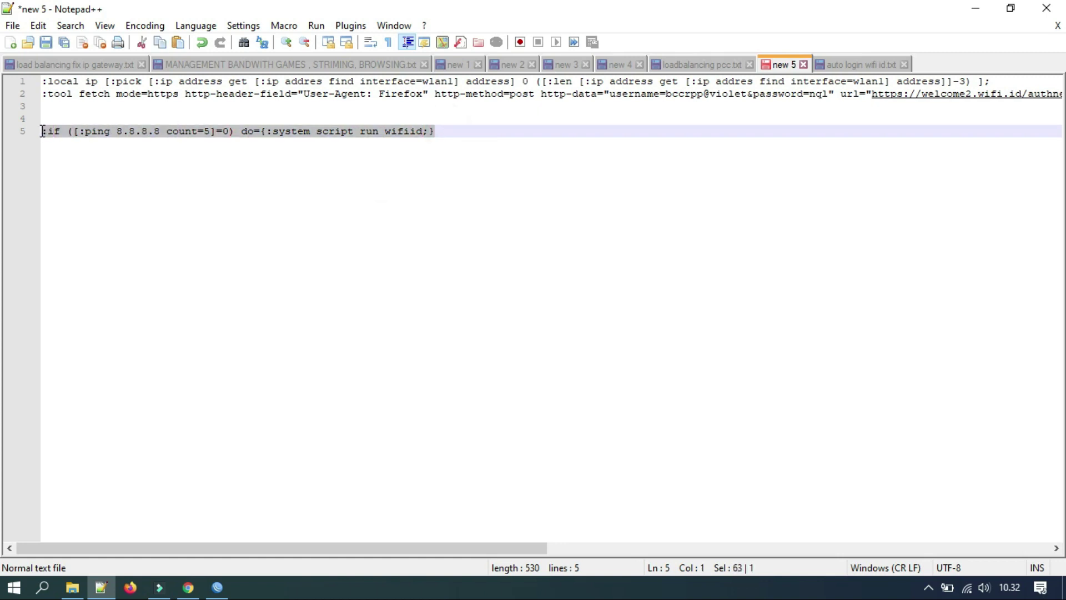
click(217, 587)
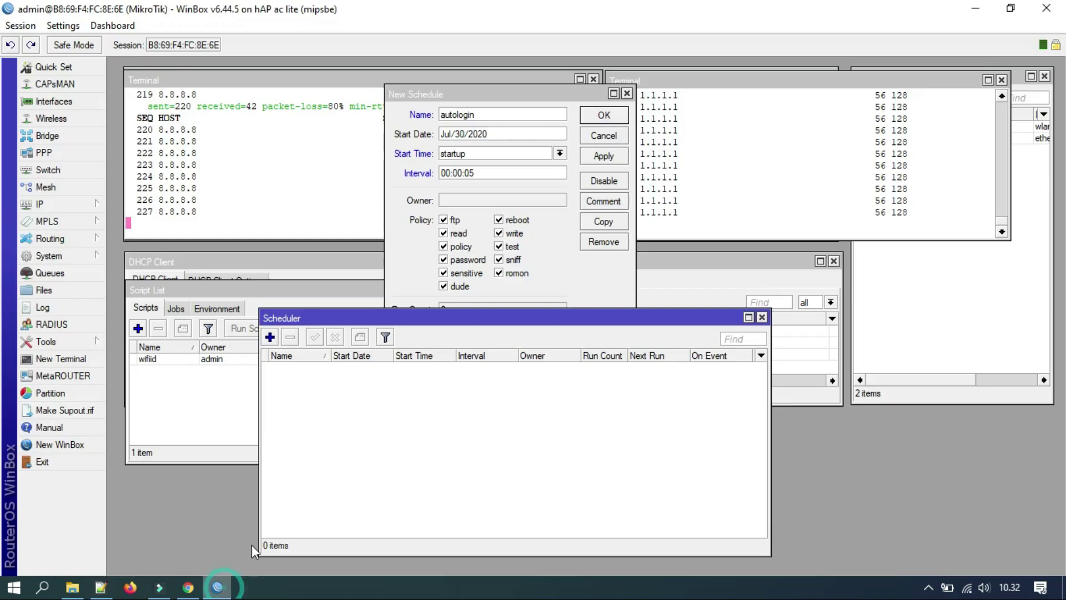
Paste the wifiid ping check as the On Event script, untick dude, then apply and close.
click(548, 224)
click(468, 382)
right_click(467, 384)
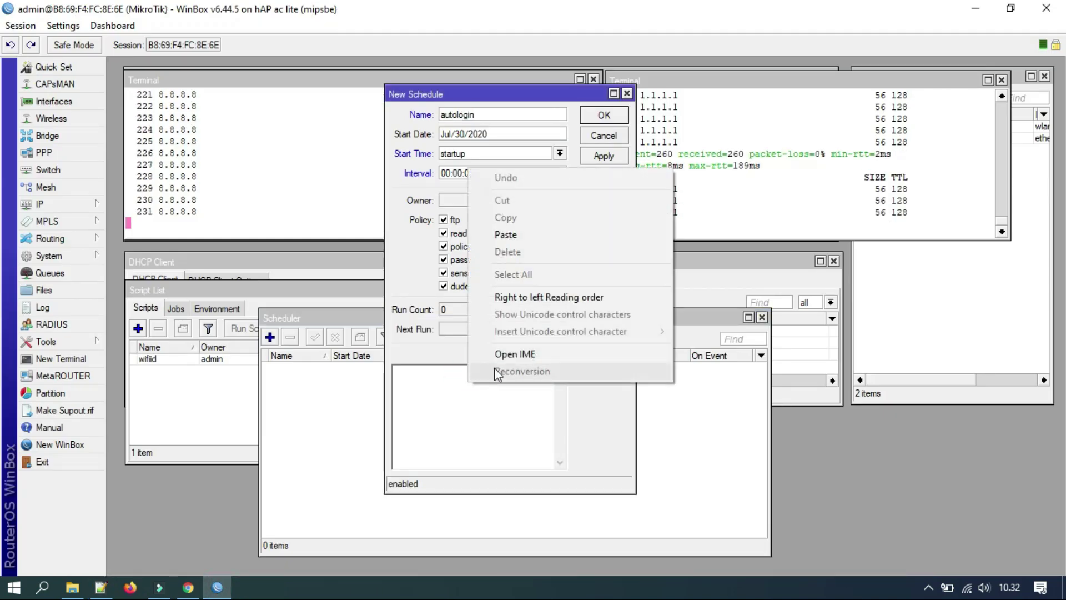
click(521, 238)
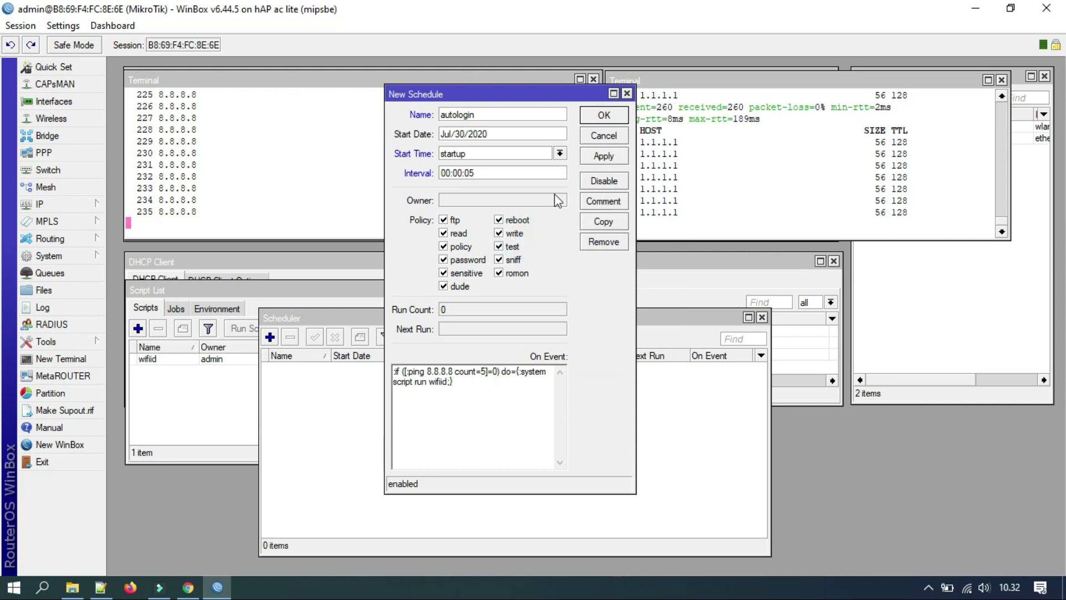
click(461, 288)
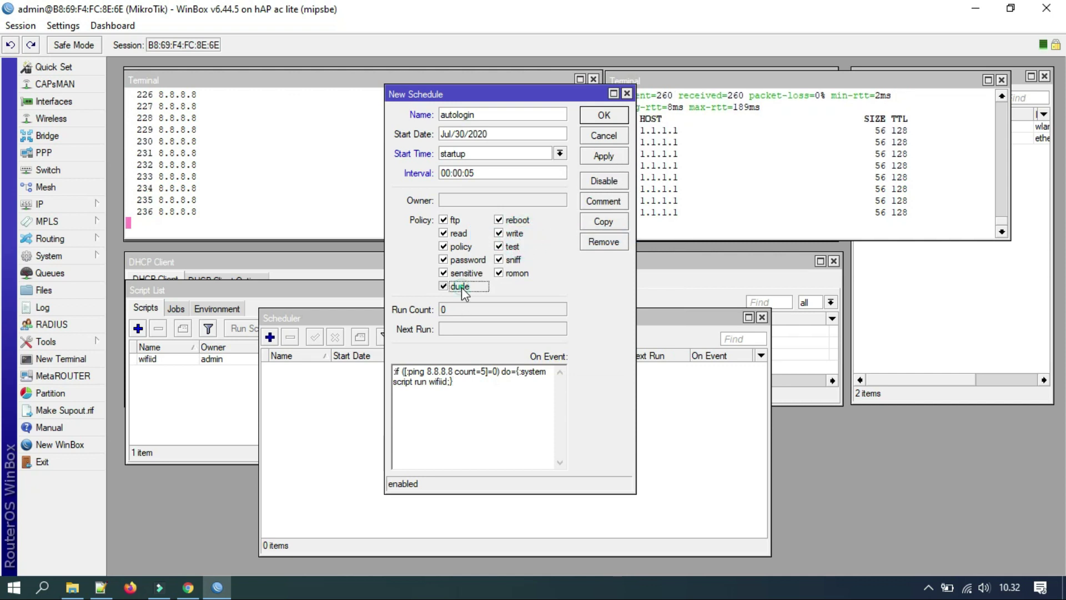
click(604, 155)
click(604, 115)
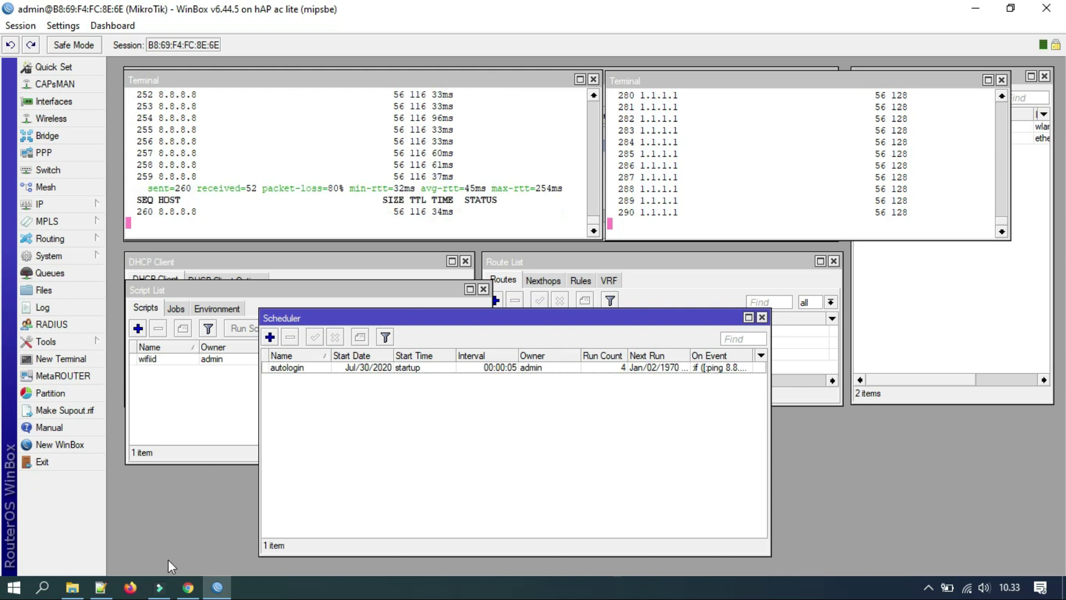
click(188, 589)
Load youtube.com in a new Chrome tab and go to Channel Anda from the avatar menu.
click(587, 14)
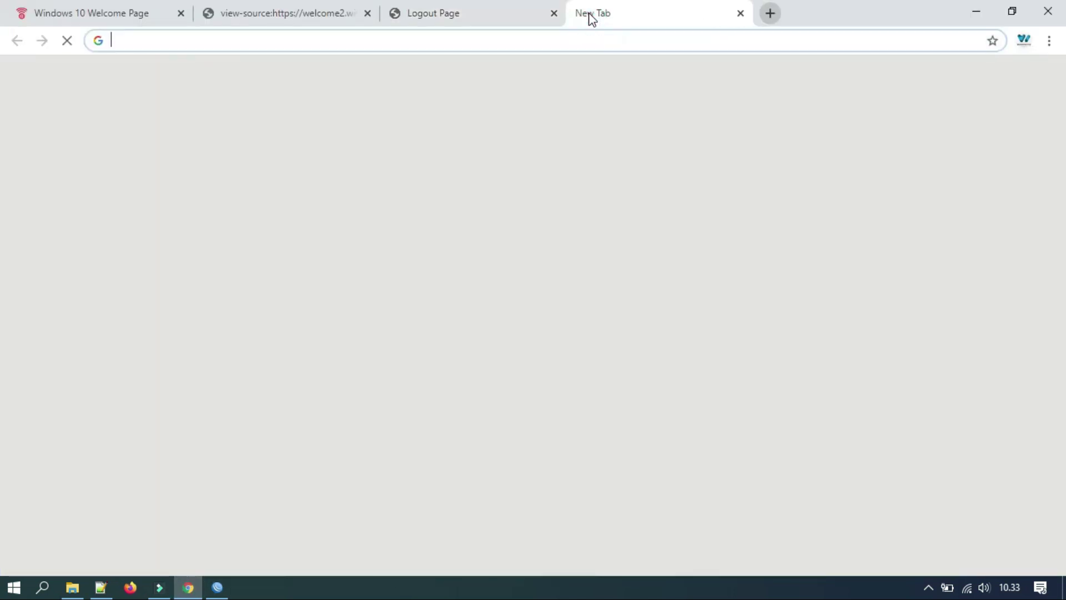
text(y)
key(Return)
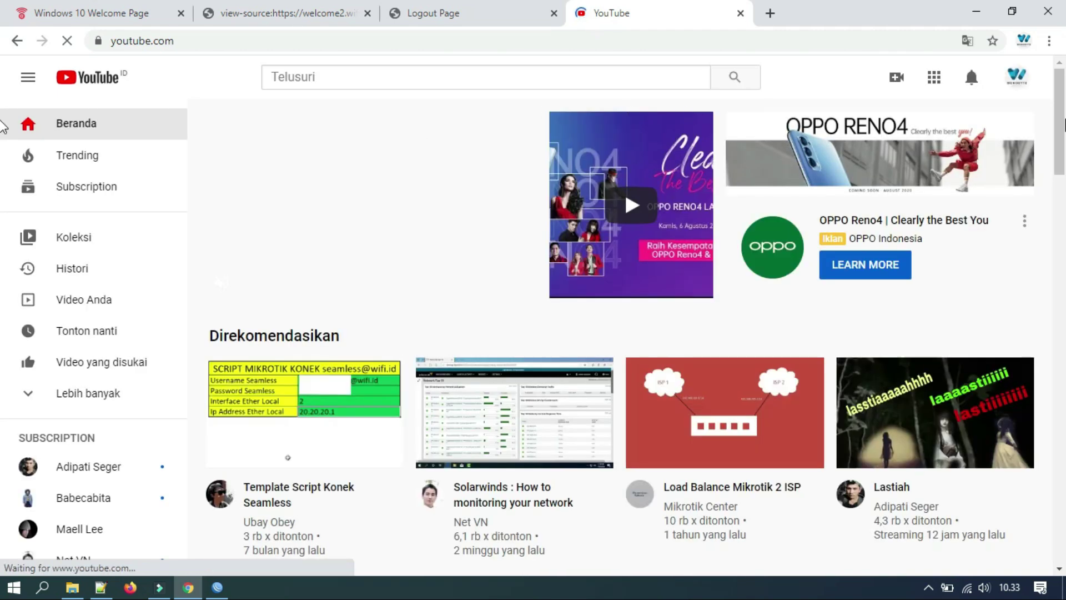
scroll(1055, 117, down, 4)
scroll(1055, 116, up, 4)
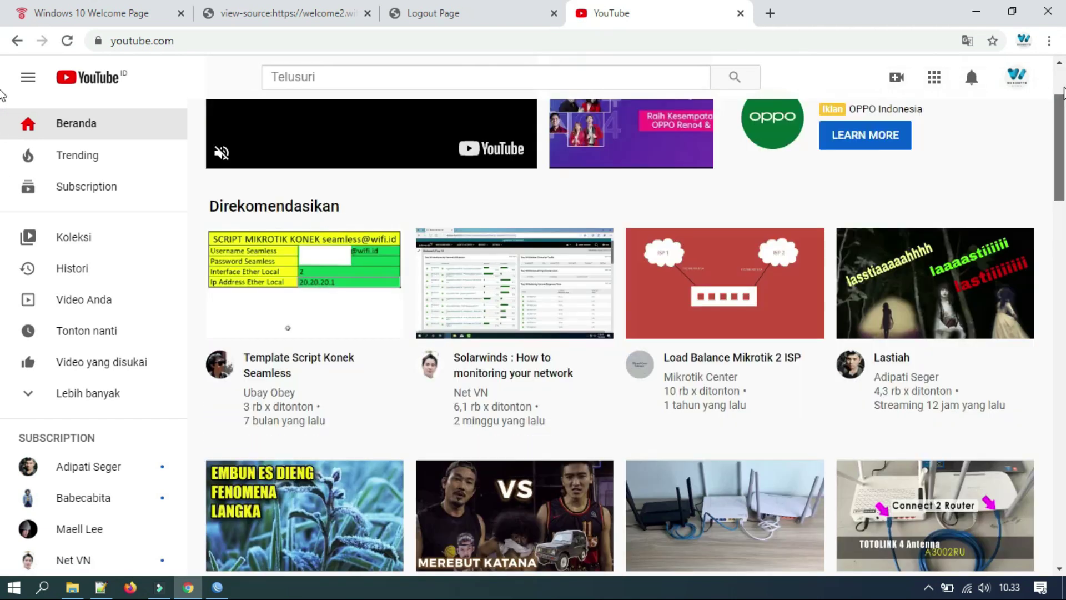
click(1014, 80)
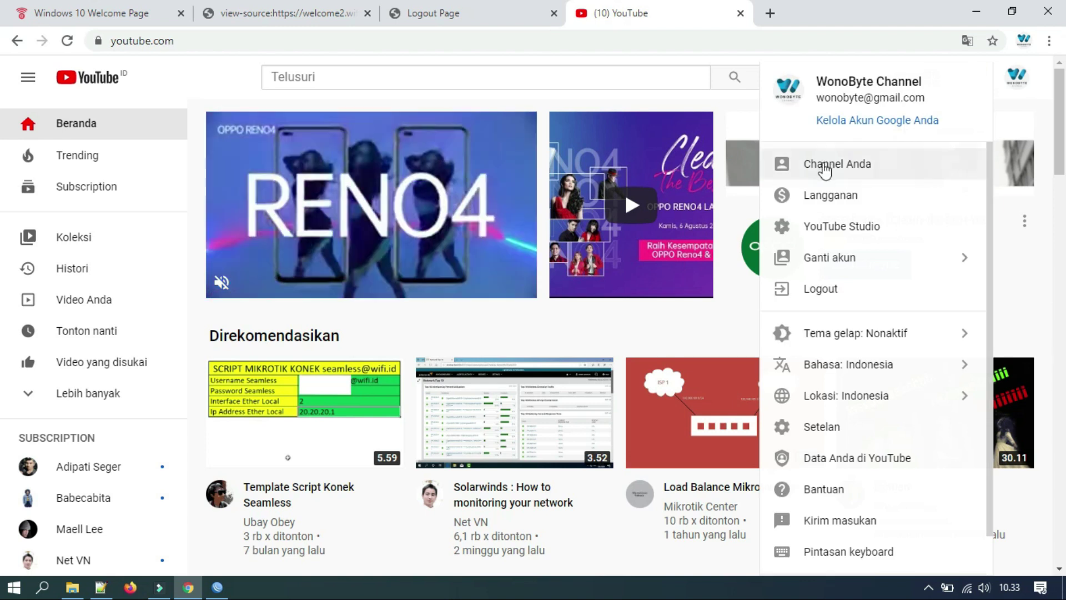
click(825, 168)
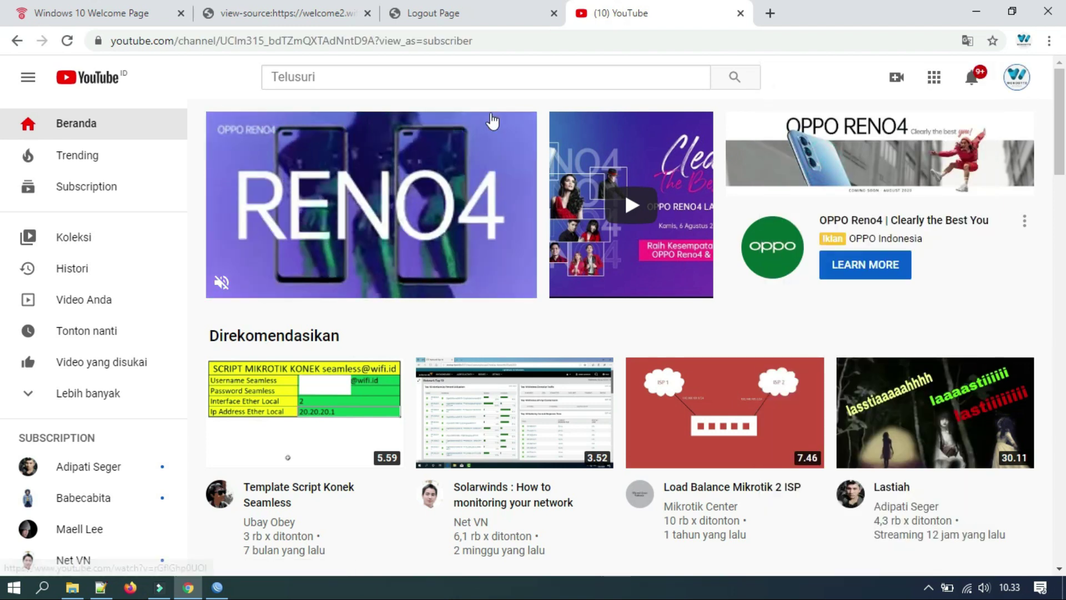